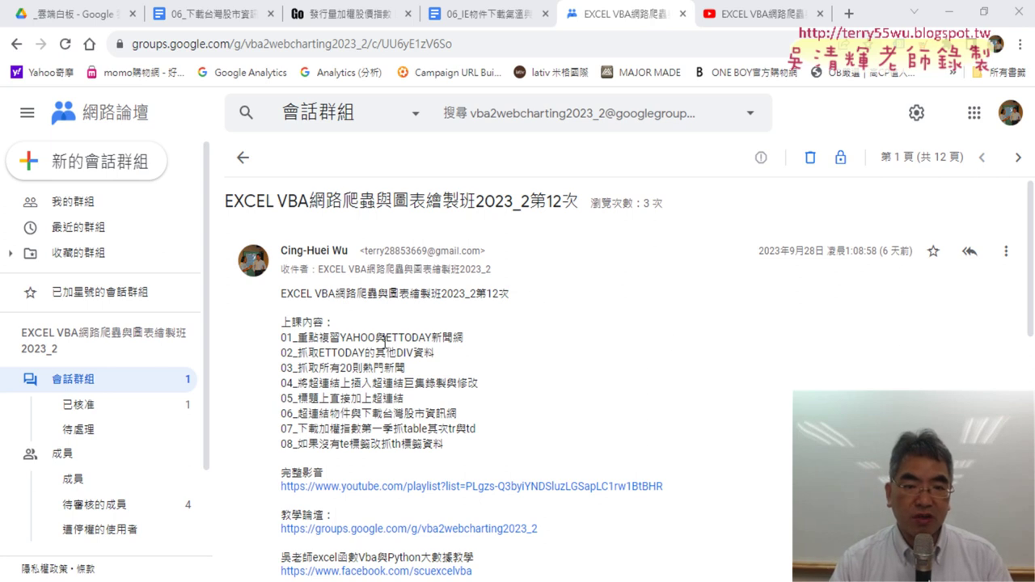
Highlight ETTODAY新聞網, DIV資料 and 20則熱門新聞 in the outline, then open the 05_ HtmlFile notes from Drive.
left_click_drag(386, 338, 469, 341)
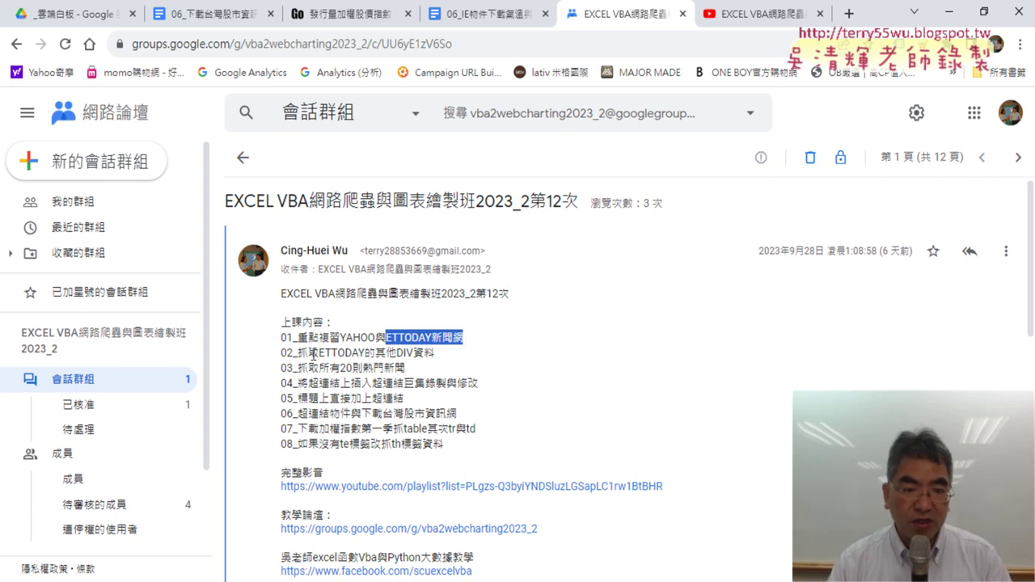
left_click_drag(318, 353, 364, 353)
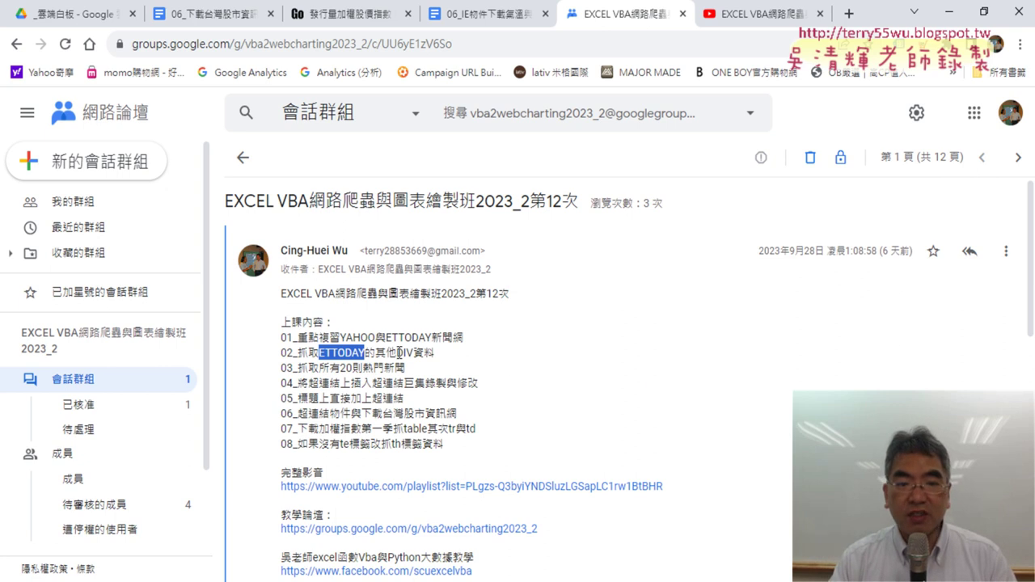
left_click_drag(396, 353, 433, 354)
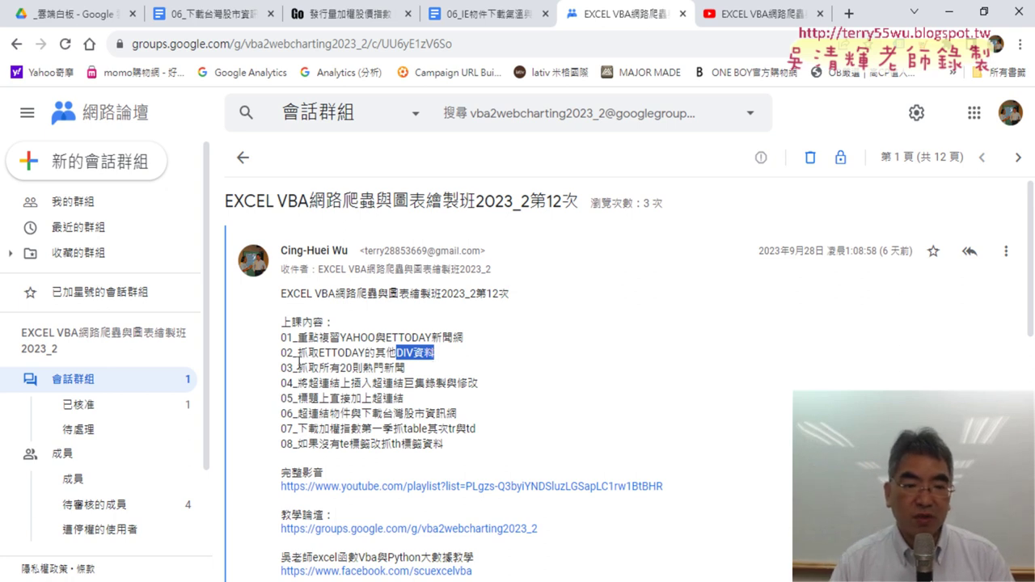
left_click_drag(341, 369, 411, 367)
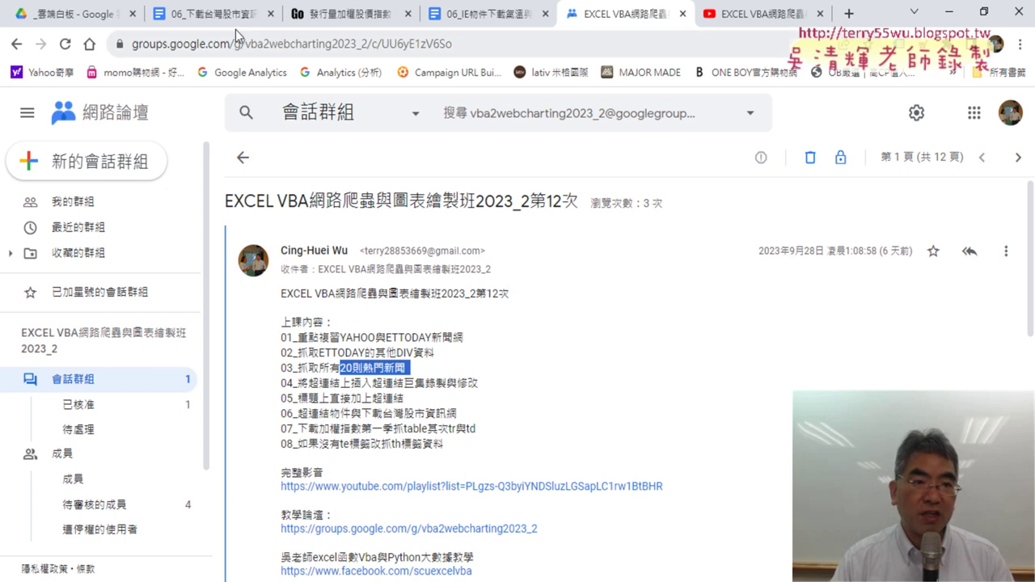
left_click(97, 13)
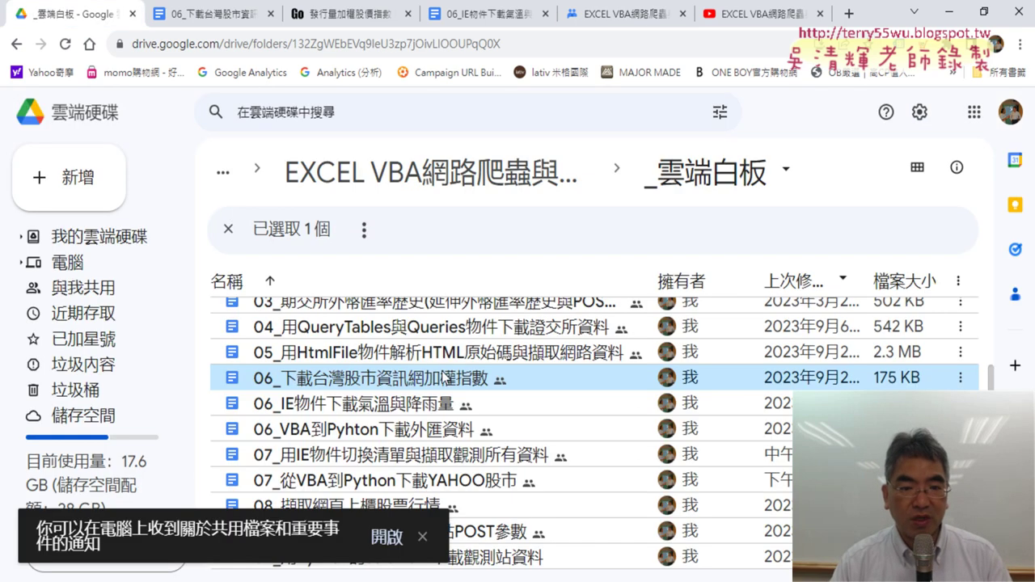
double_click(458, 359)
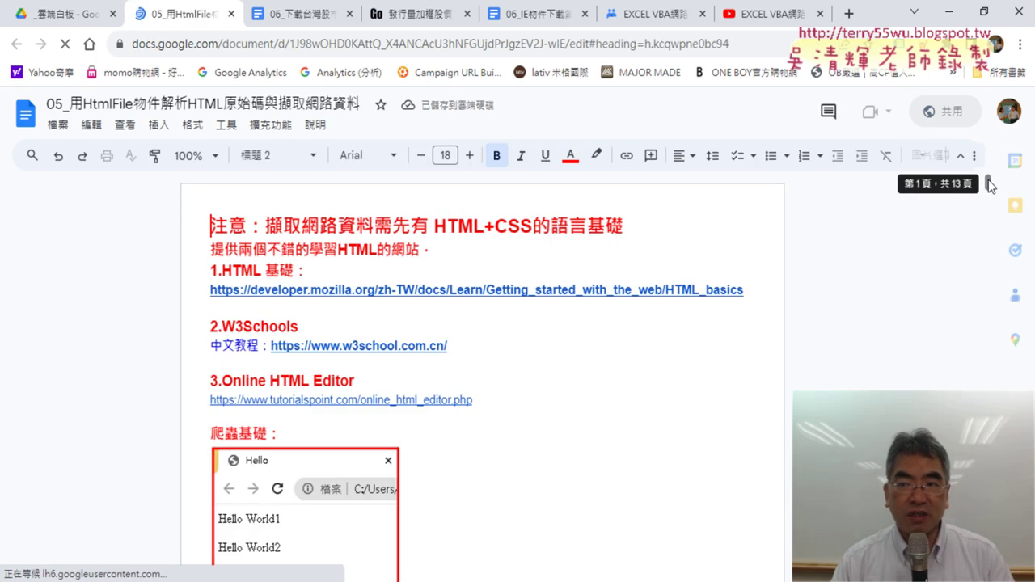
Scroll down to the 爬取ETTODAY焦點新聞 macro and select its part_pictxt_9 class name.
left_click_drag(986, 195, 980, 351)
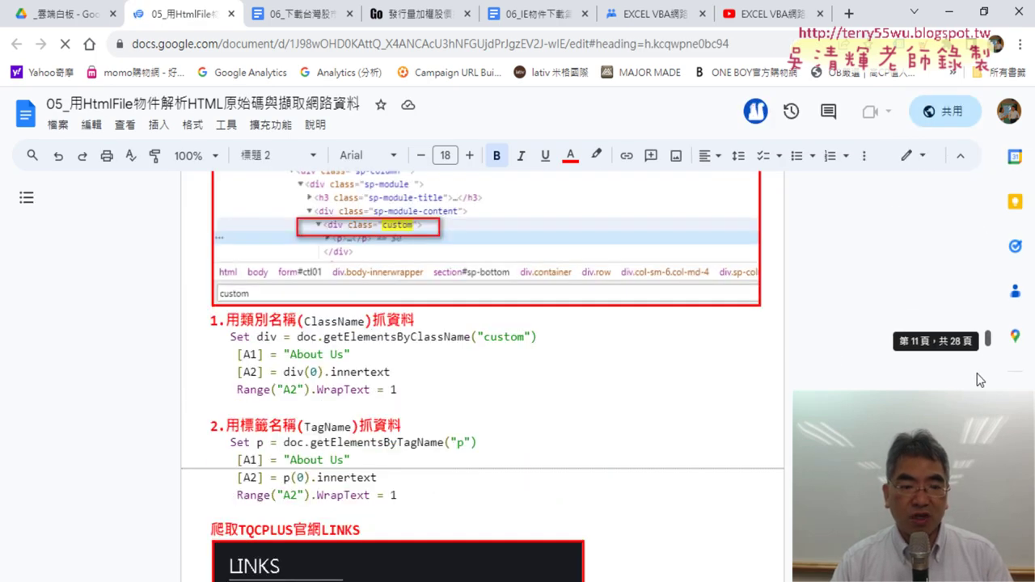
scroll(558, 356, "down", 1)
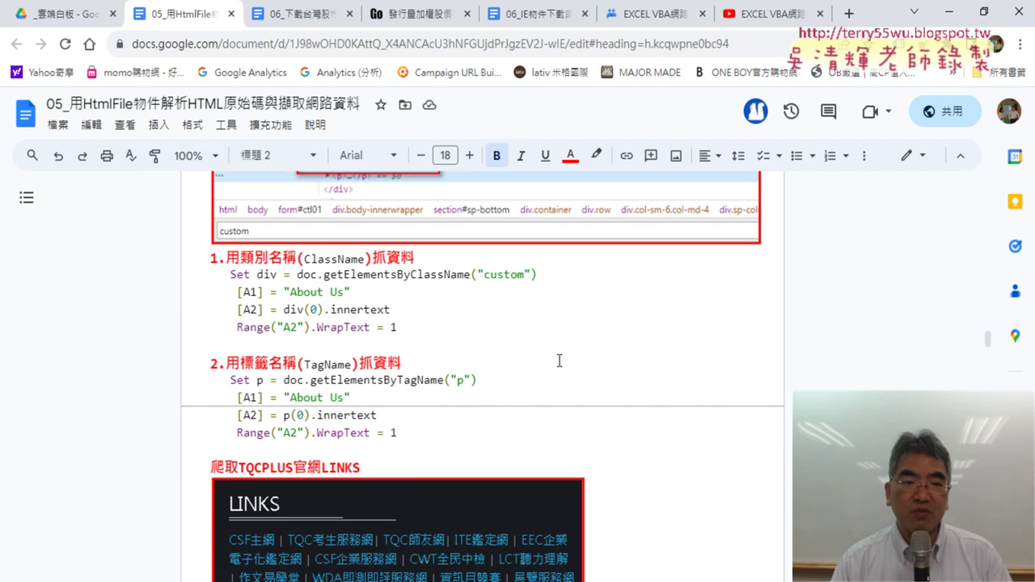
scroll(554, 348, "down", 2)
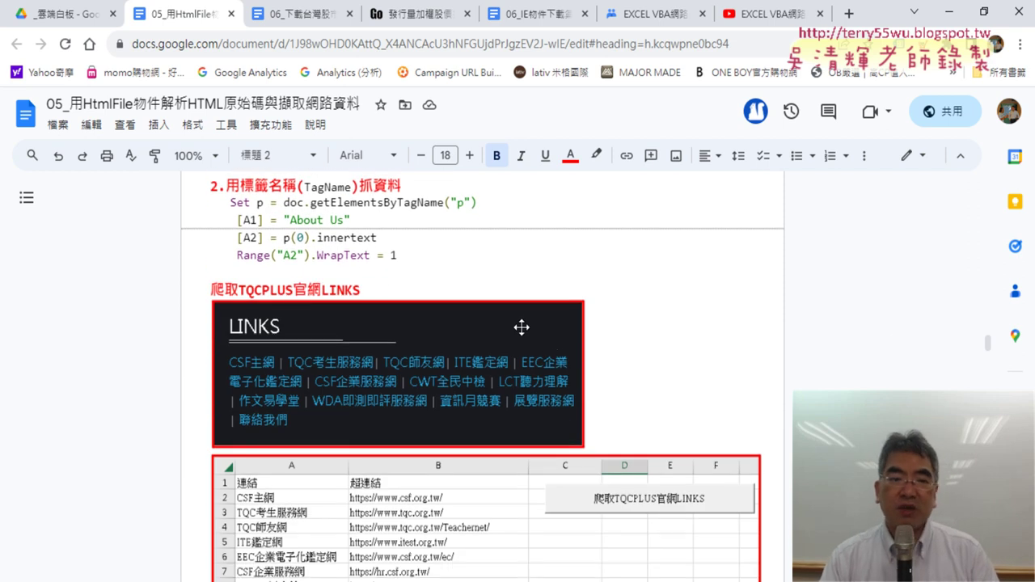
mouse_move(987, 346)
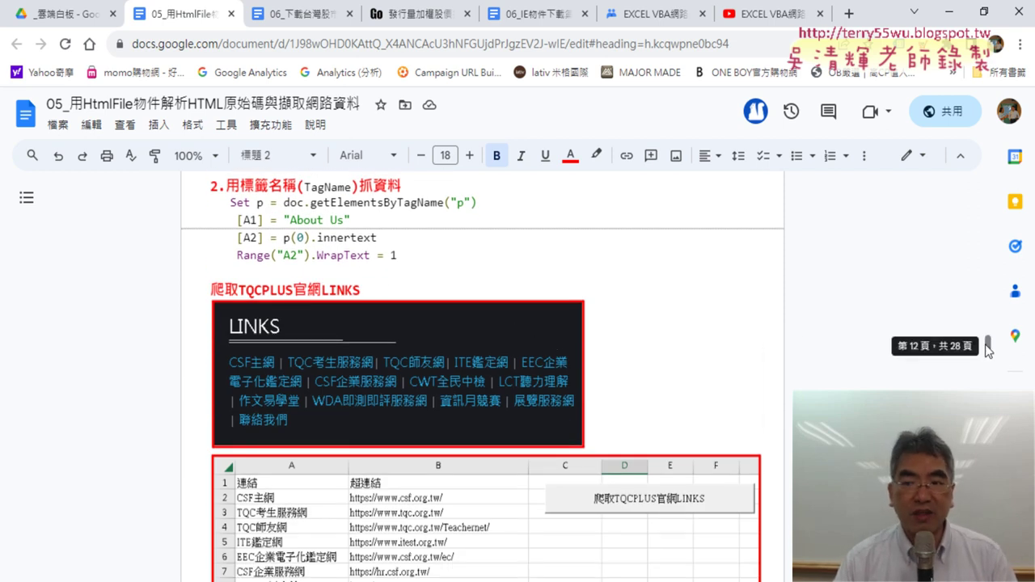
left_click_drag(991, 354, 990, 416)
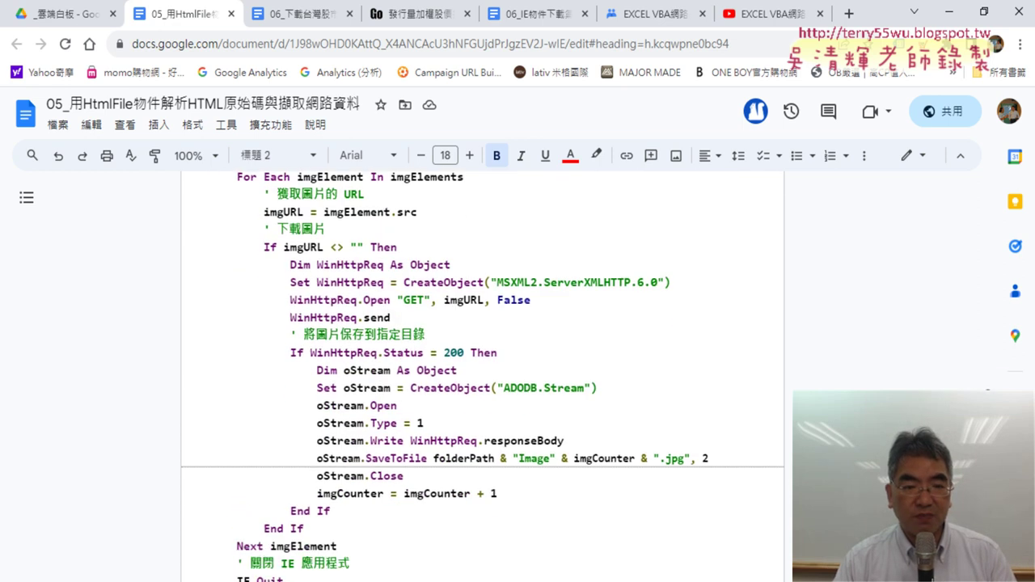
scroll(537, 344, "up", 10)
scroll(537, 343, "down", 5)
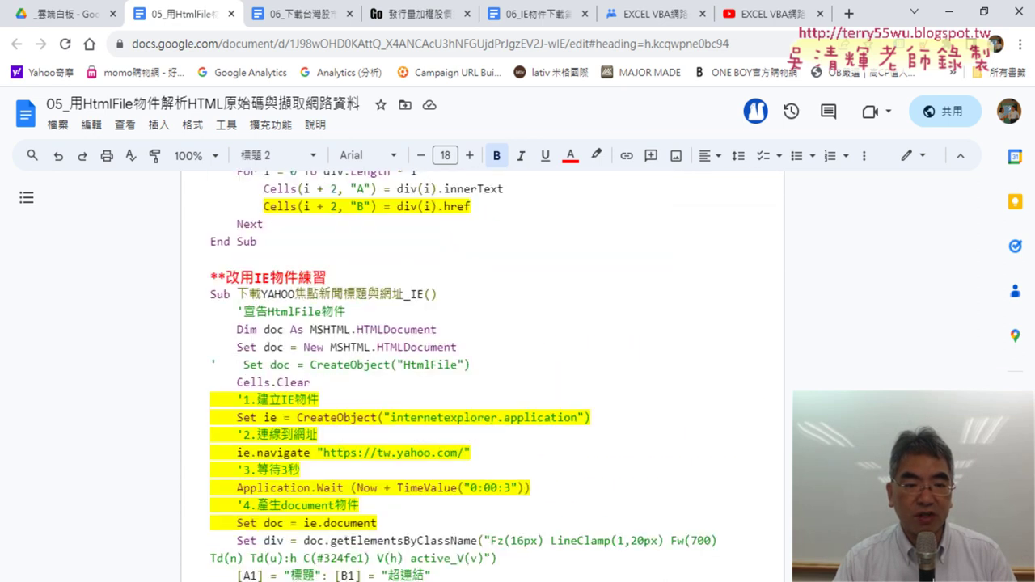
scroll(537, 344, "down", 1)
scroll(536, 344, "down", 4)
scroll(536, 344, "down", 3)
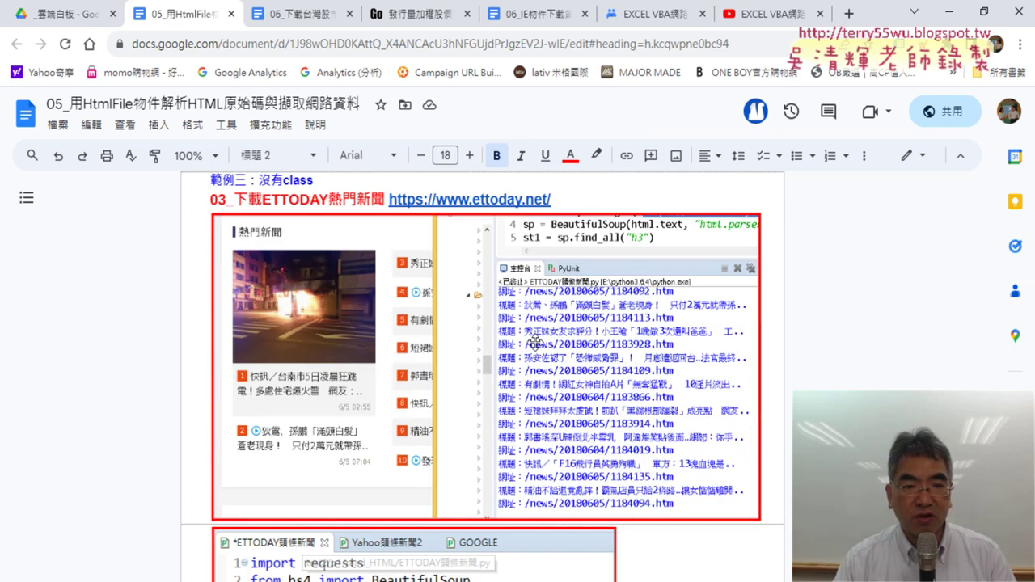
scroll(528, 335, "down", 3)
scroll(529, 335, "down", 4)
scroll(529, 335, "down", 3)
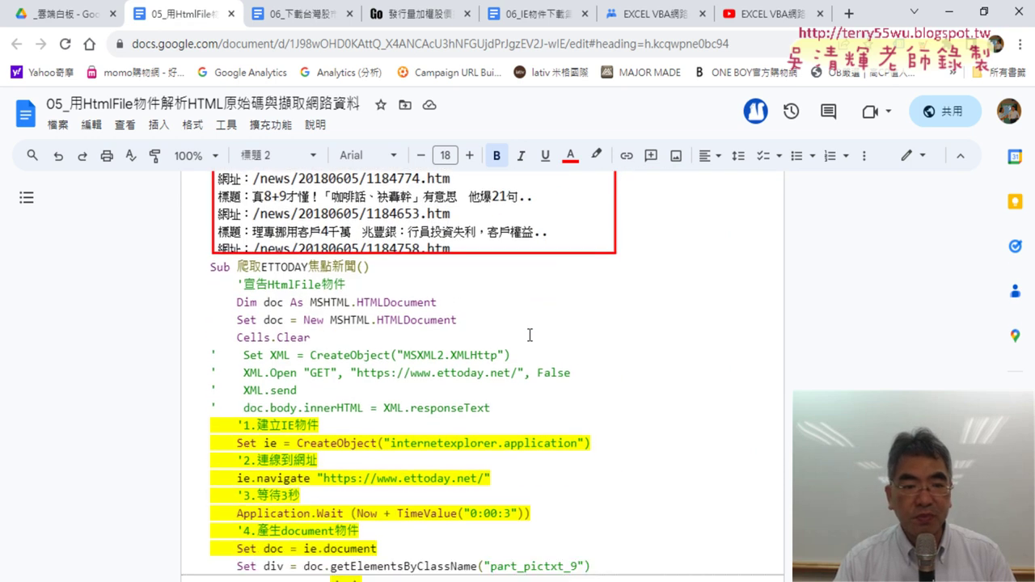
scroll(623, 347, "up", 2)
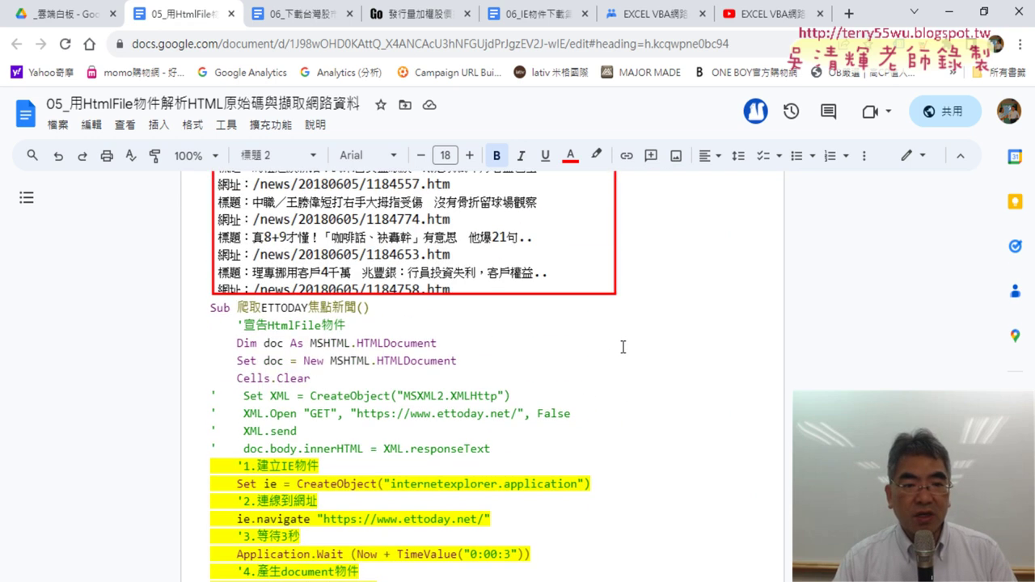
scroll(622, 347, "down", 2)
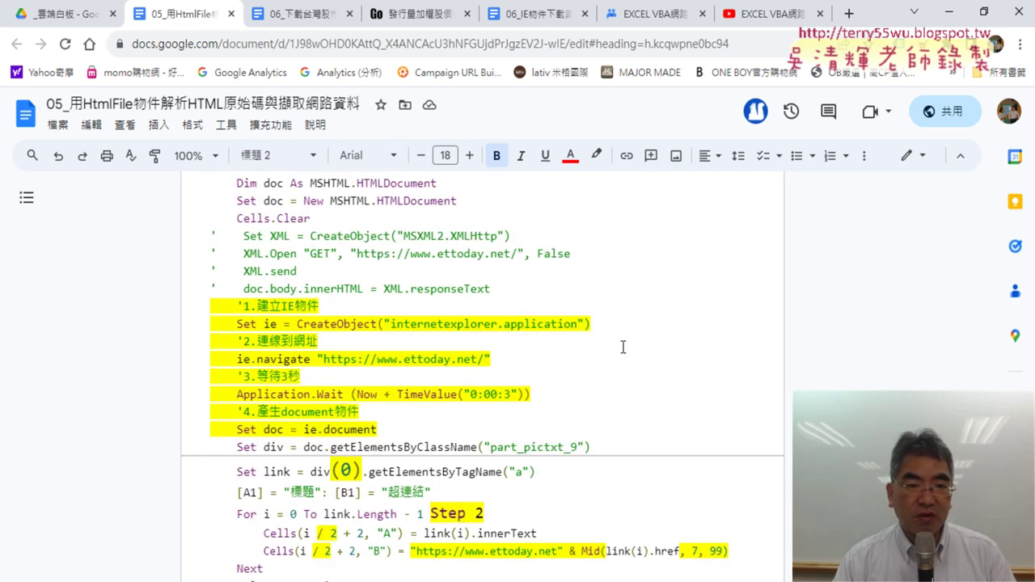
scroll(623, 347, "down", 2)
scroll(623, 347, "down", 1)
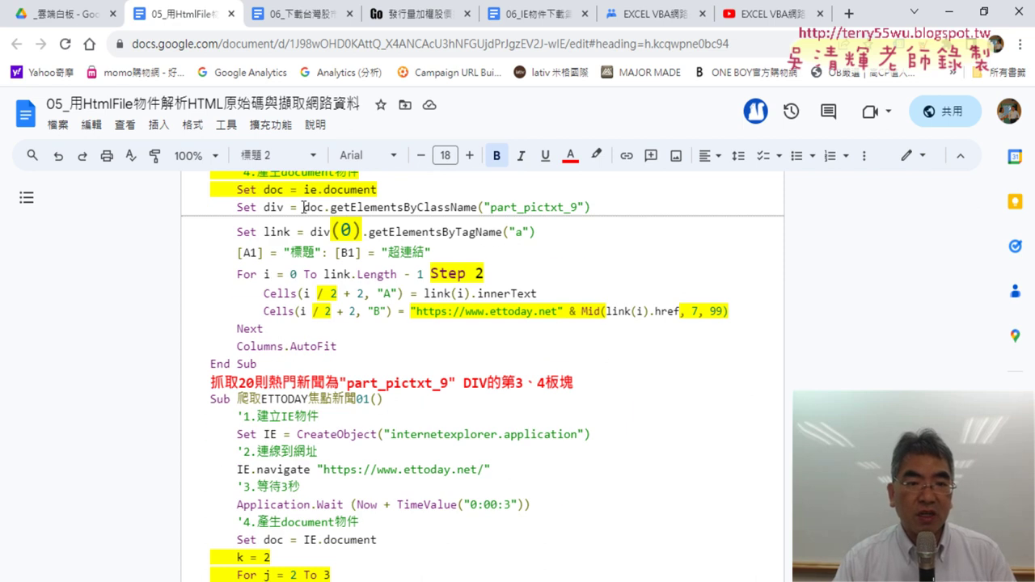
left_click_drag(304, 207, 574, 210)
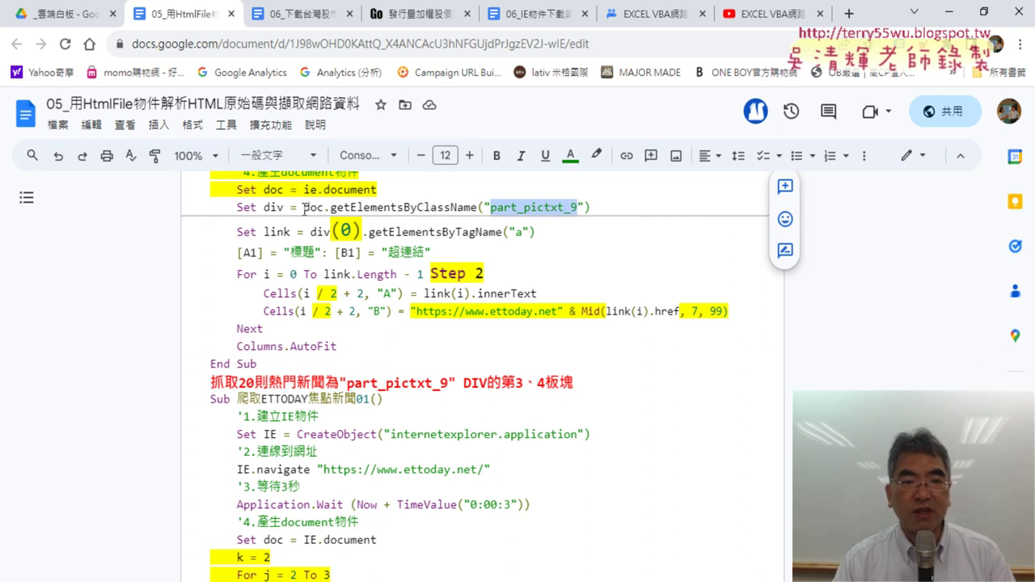
left_click_drag(304, 208, 319, 208)
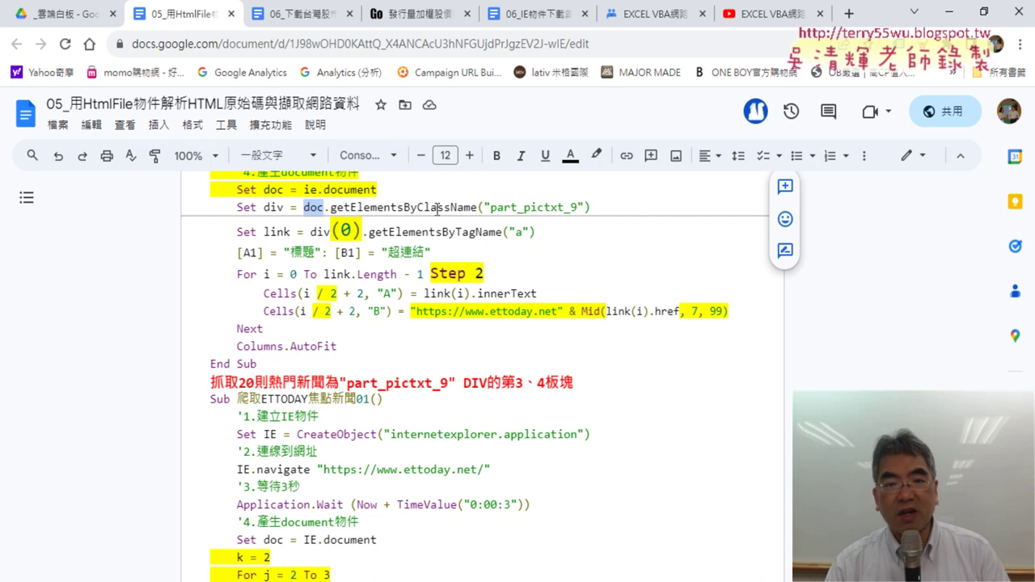
left_click(491, 207)
left_click_drag(491, 208, 579, 208)
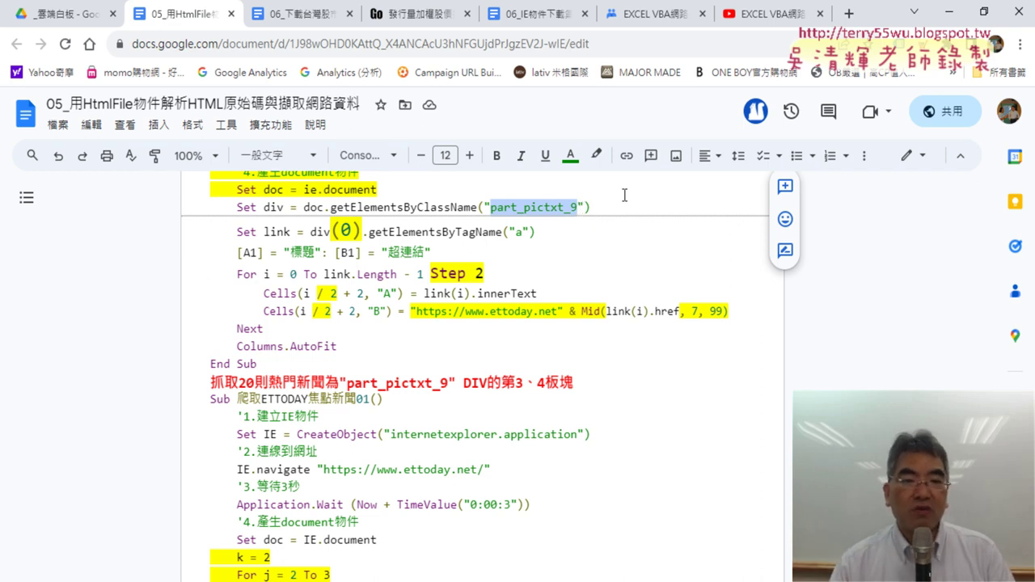
double_click(272, 208)
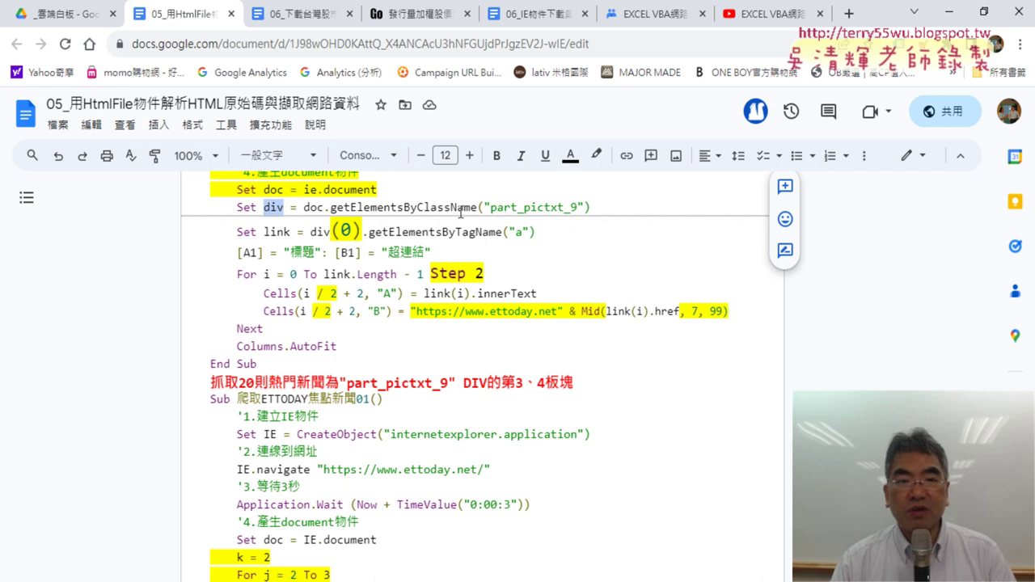
Highlight the s in getElementsByClassName in yellow and enlarge its font size twice.
left_click(398, 206)
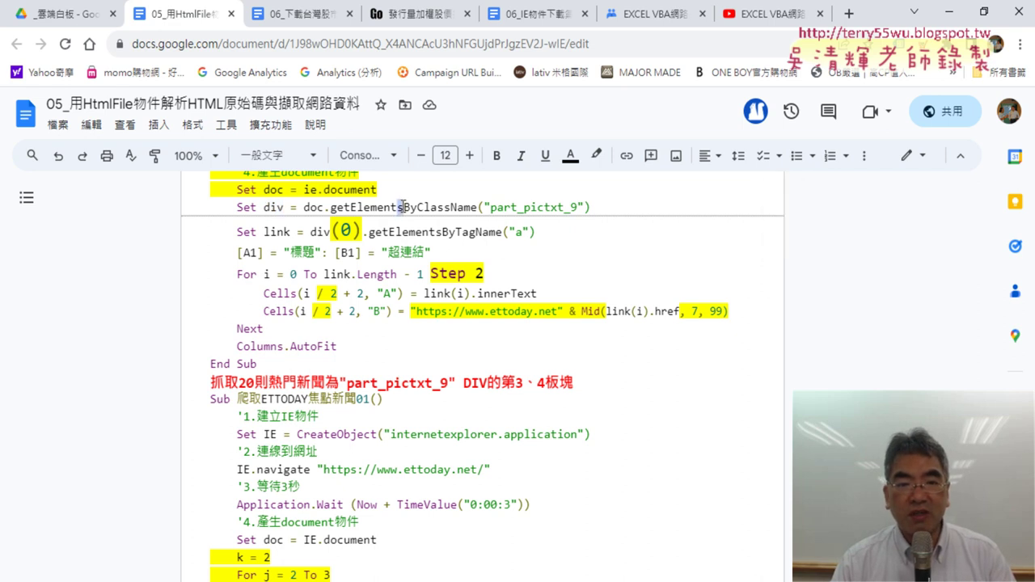
left_click(596, 155)
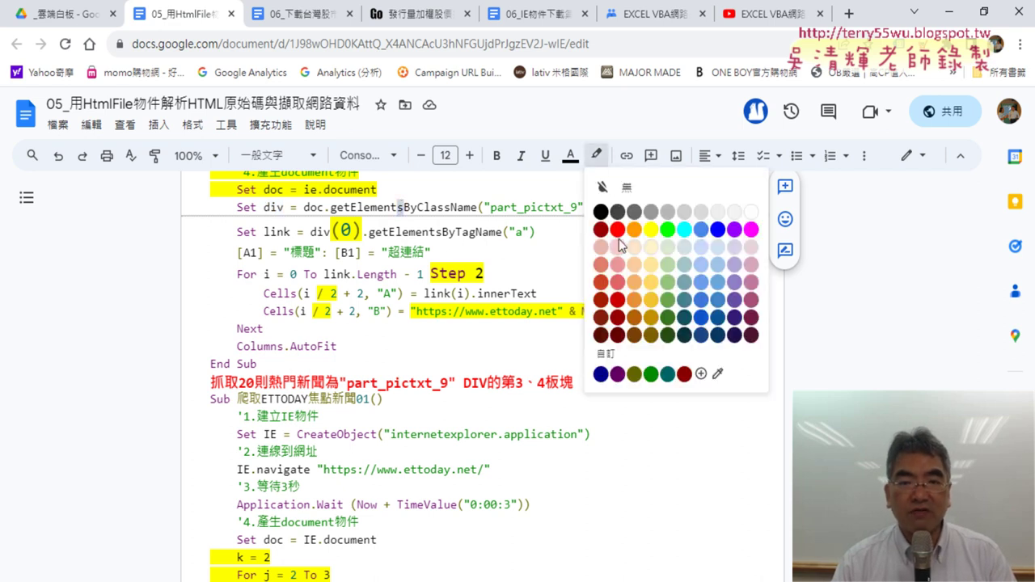
left_click(651, 229)
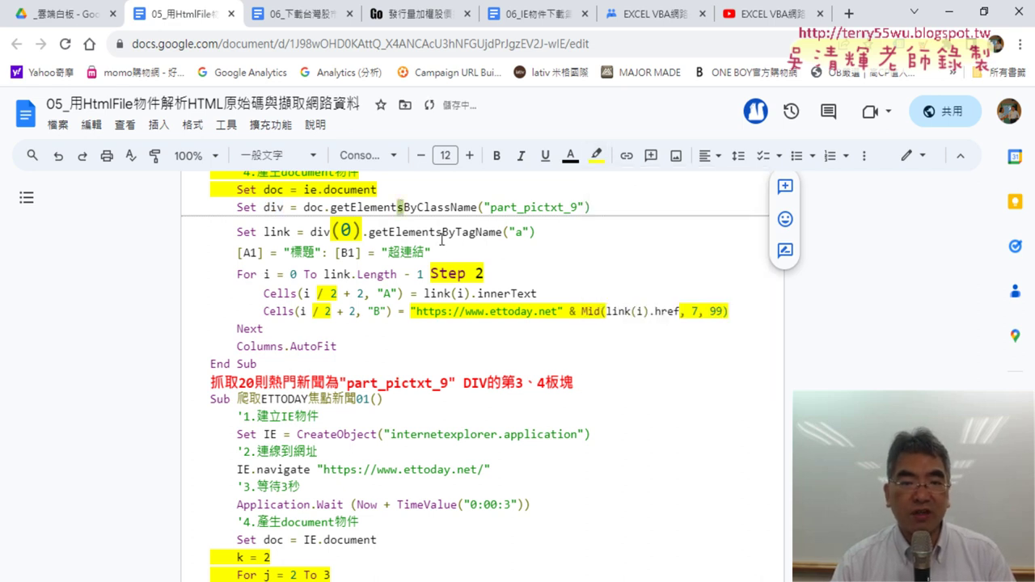
left_click(469, 155)
left_click(469, 155)
left_click(469, 155)
left_click(469, 155)
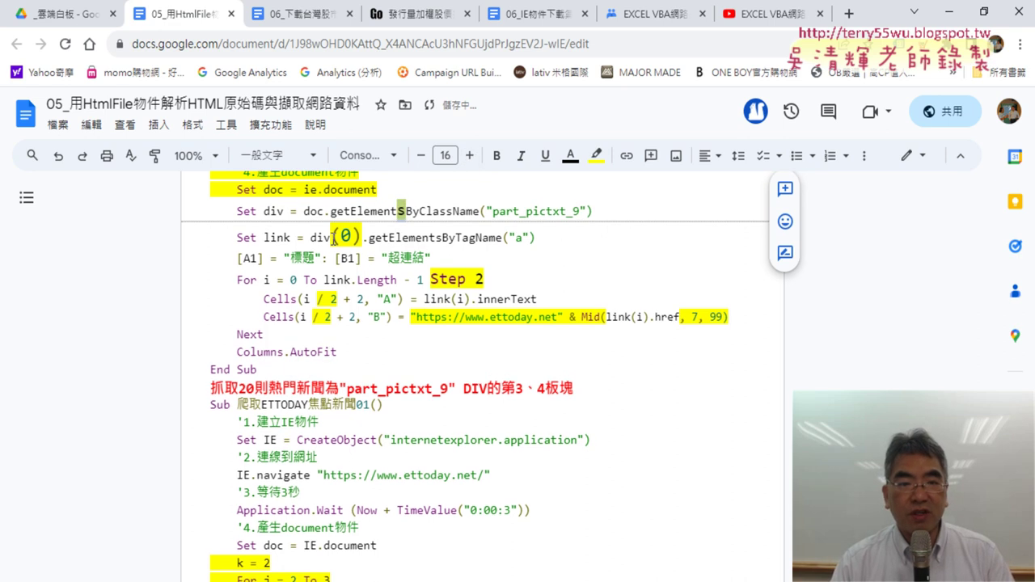
Select the (0) after div and the part_pictxt_9 class name, move the (0), then undo the move.
left_click_drag(332, 238, 361, 238)
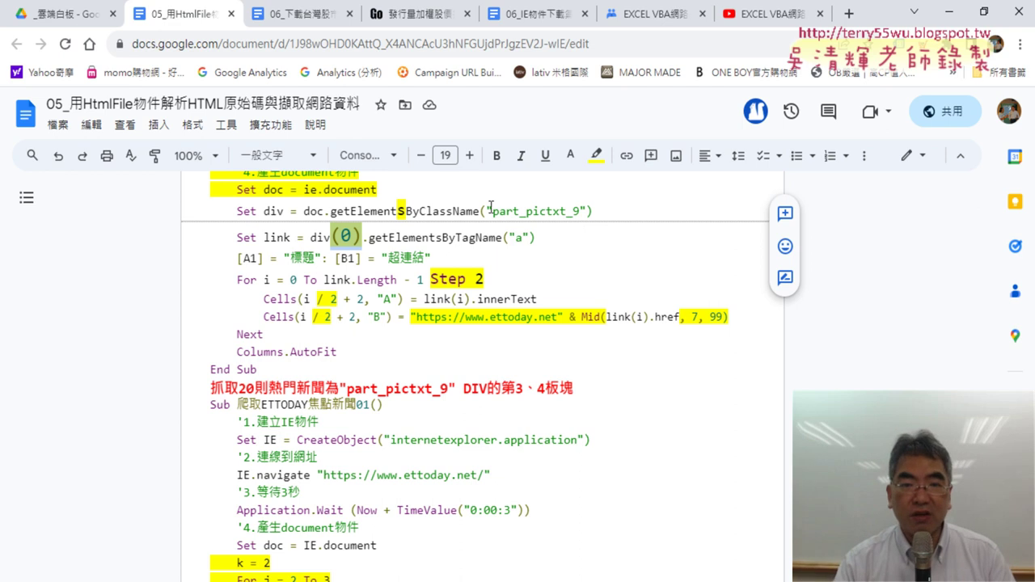
left_click_drag(493, 213, 581, 213)
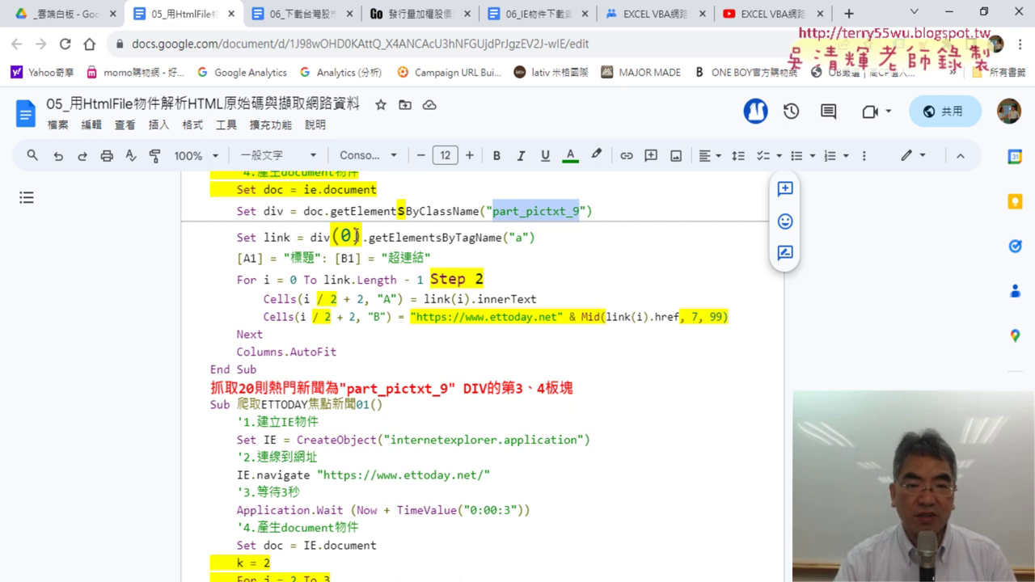
left_click_drag(365, 237, 330, 238)
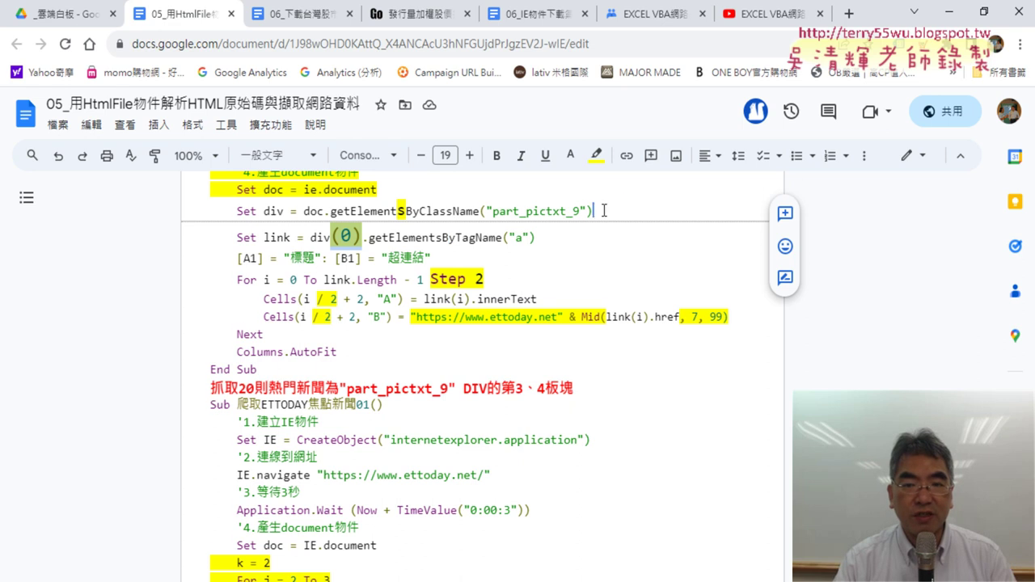
left_click_drag(604, 211, 614, 212)
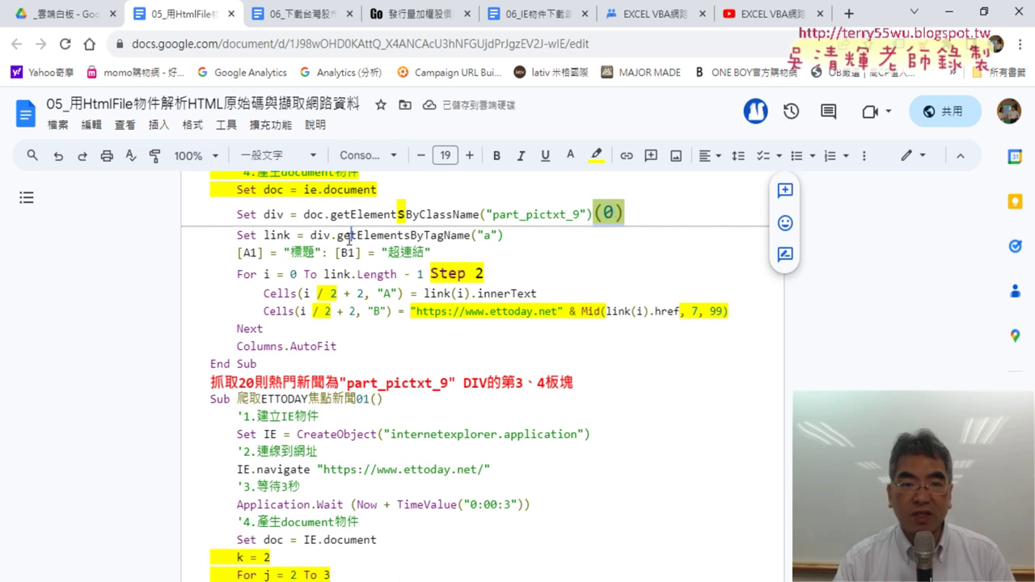
key("ctrl+z")
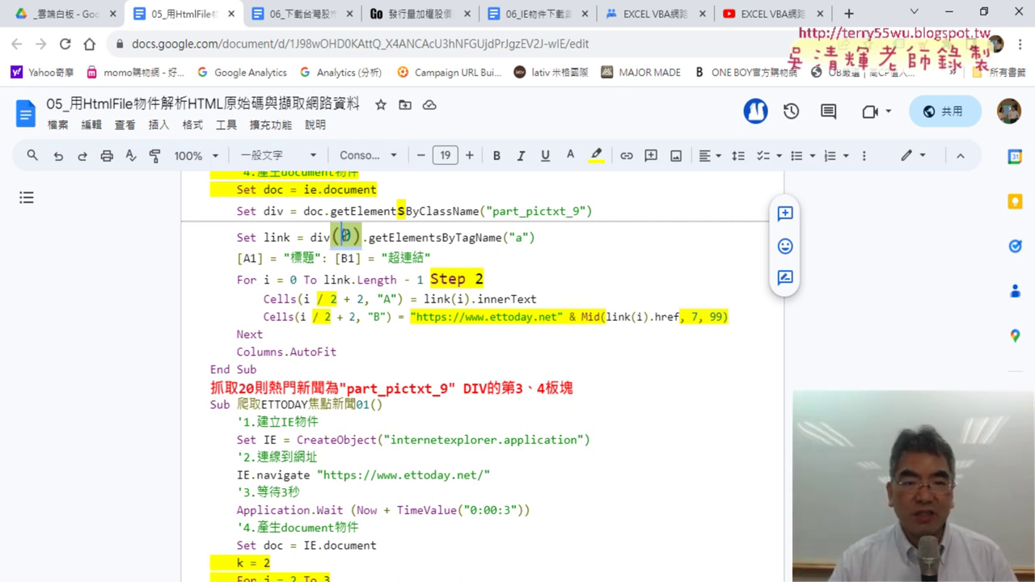
left_click(602, 207)
left_click_drag(603, 206, 612, 209)
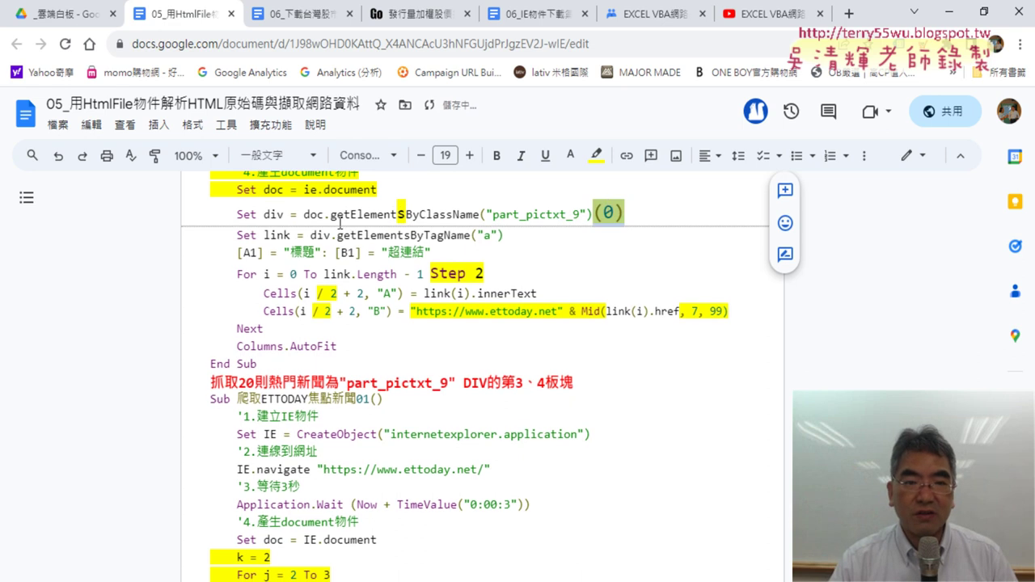
left_click_drag(284, 215, 264, 215)
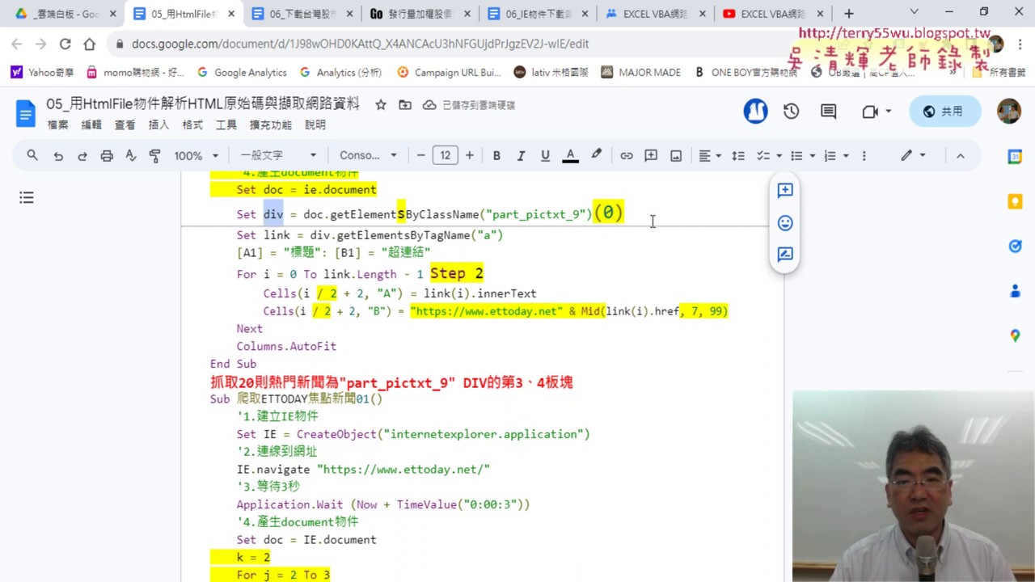
left_click_drag(624, 214, 303, 214)
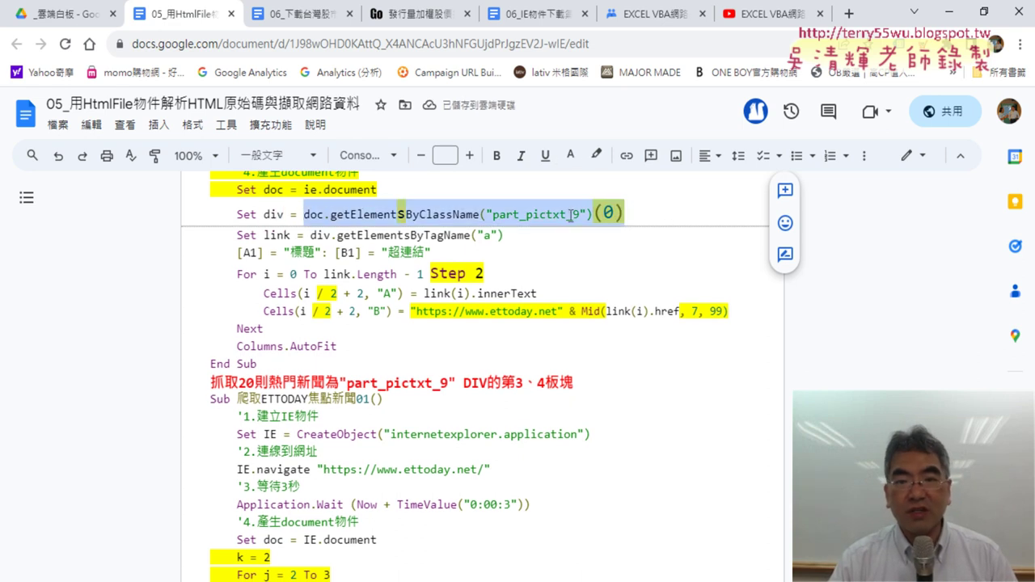
left_click(608, 215)
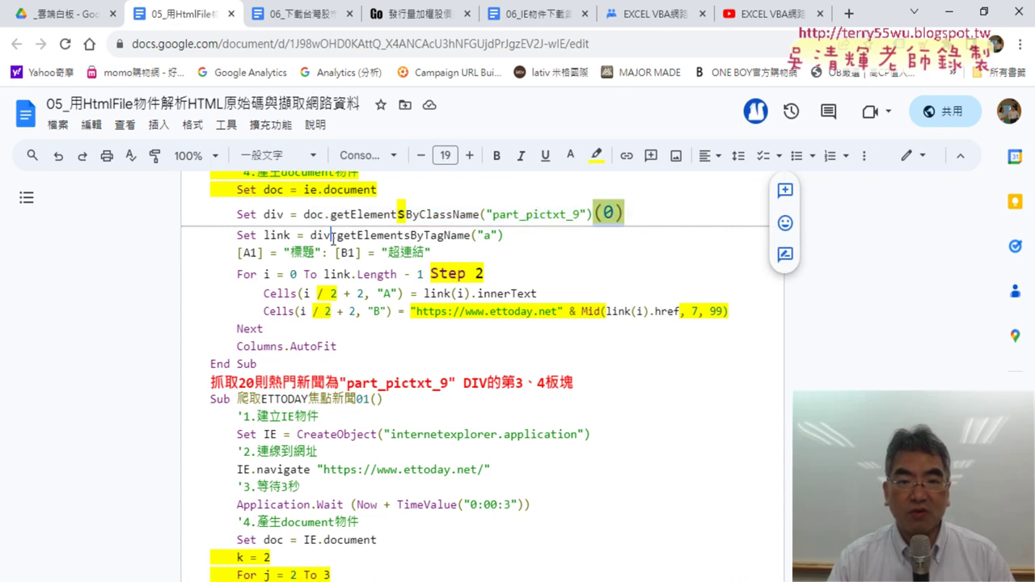
left_click_drag(516, 218, 334, 237)
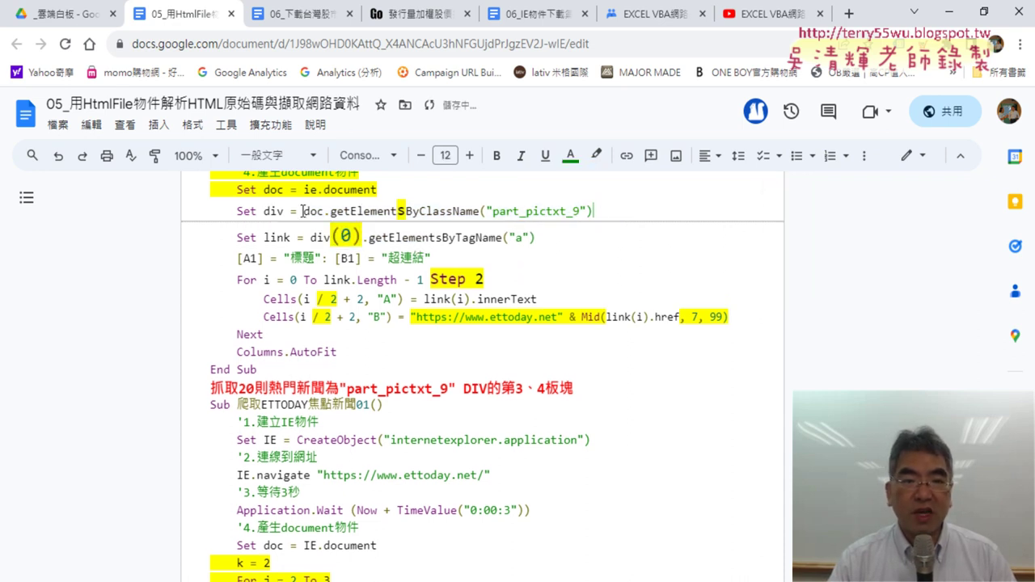
double_click(271, 212)
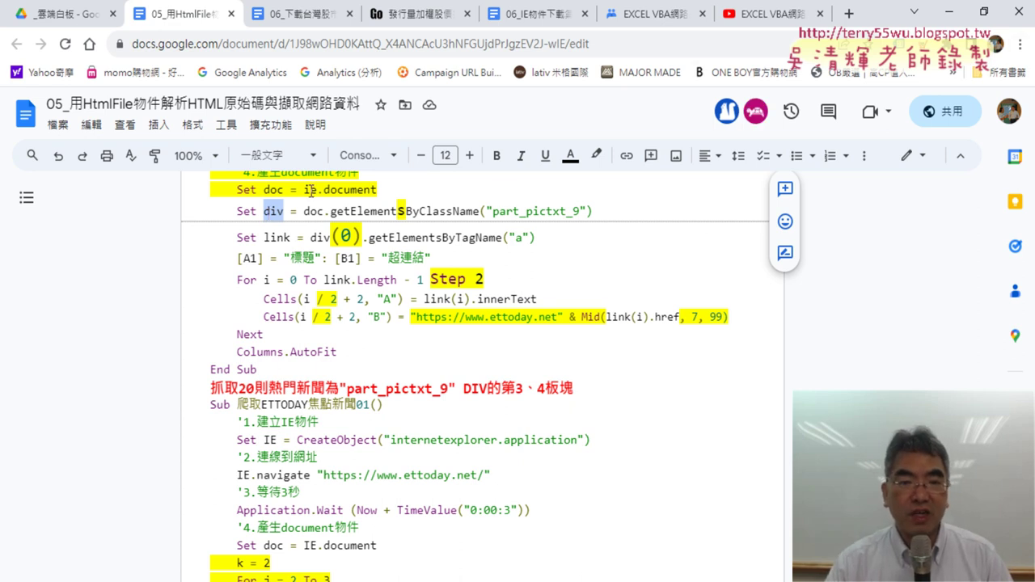
left_click(269, 215)
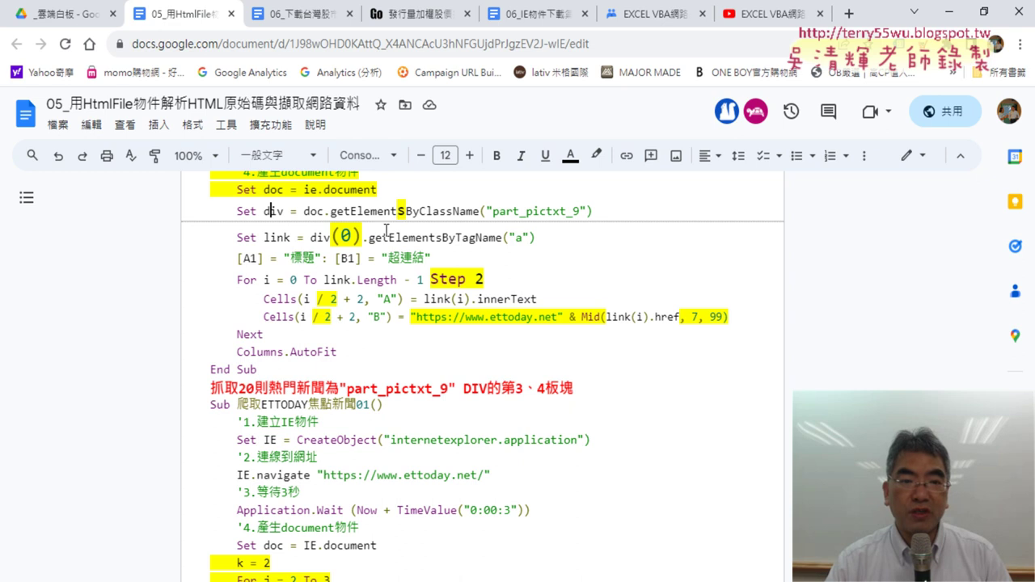
left_click_drag(361, 236, 311, 237)
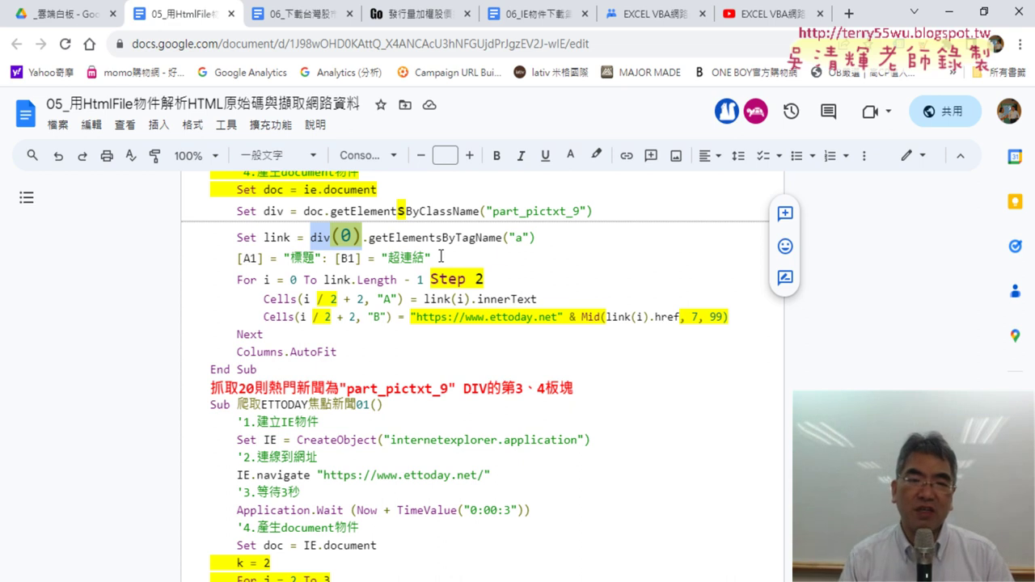
left_click(332, 238)
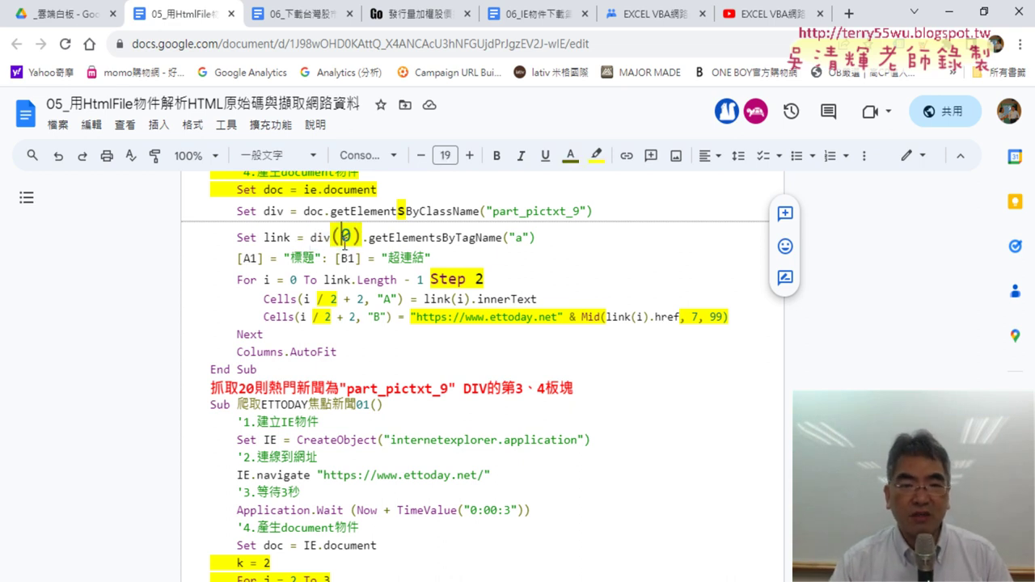
left_click_drag(334, 242, 360, 242)
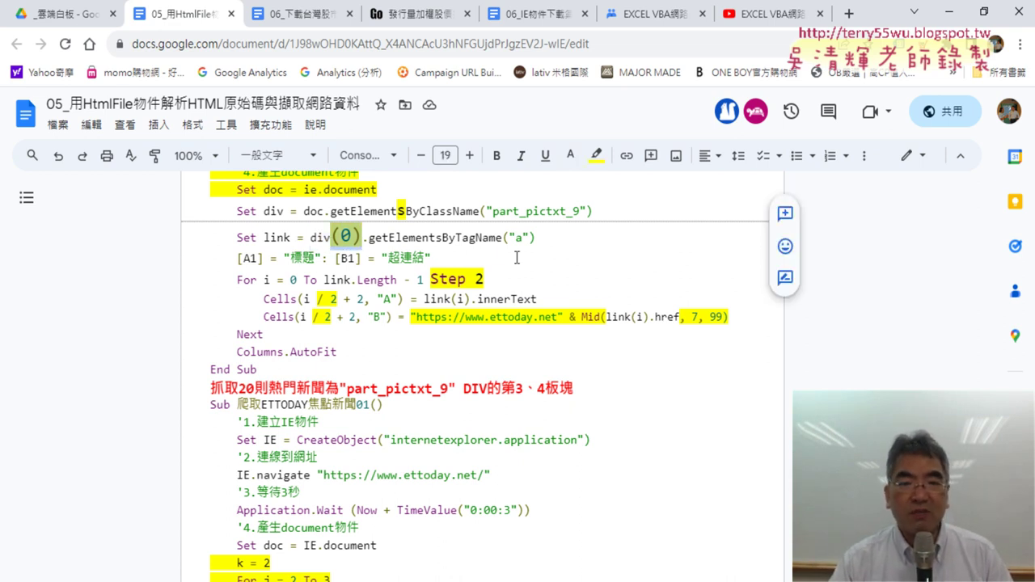
left_click_drag(542, 242, 503, 240)
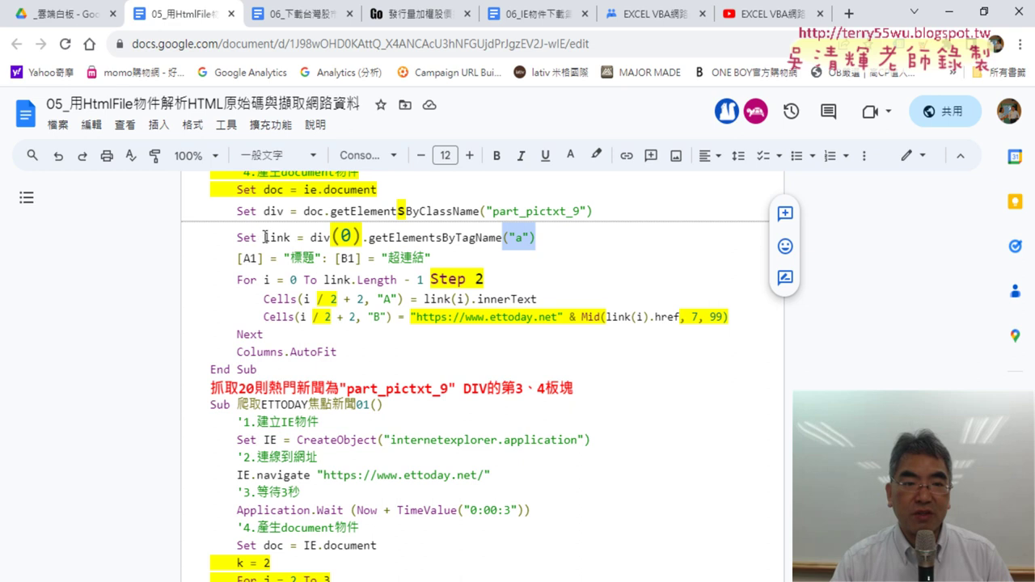
left_click_drag(264, 237, 292, 234)
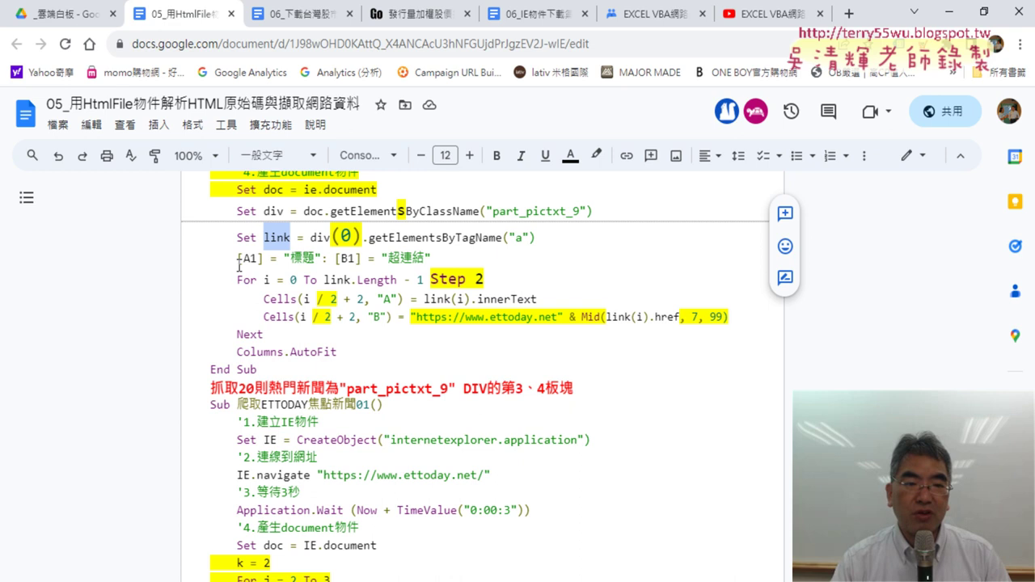
left_click_drag(237, 258, 440, 265)
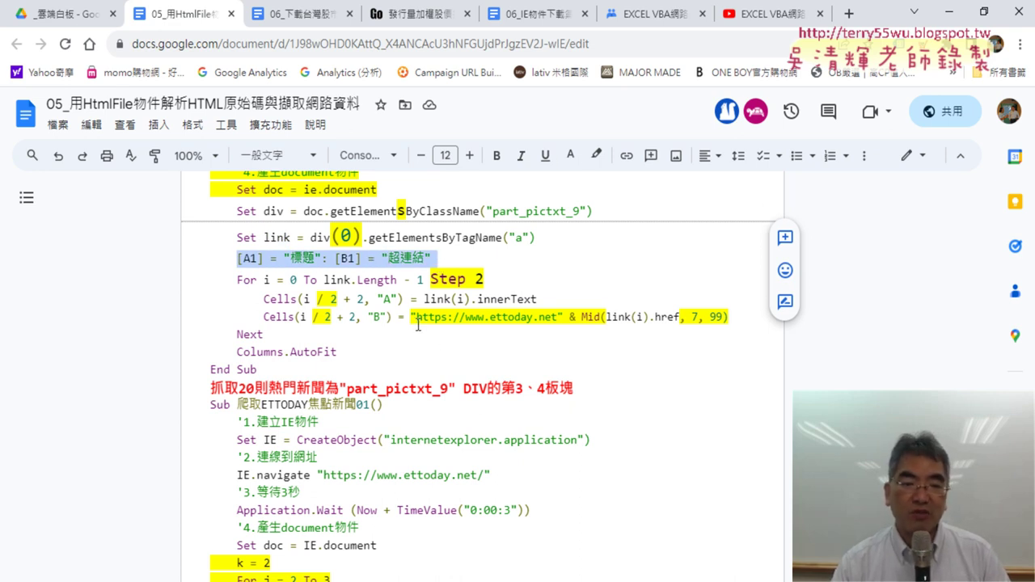
Scroll through the ETTODAY macros, selecting 熱門新聞 in the red heading, down to the j 0 To 3 loop.
scroll(535, 331, "down", 2)
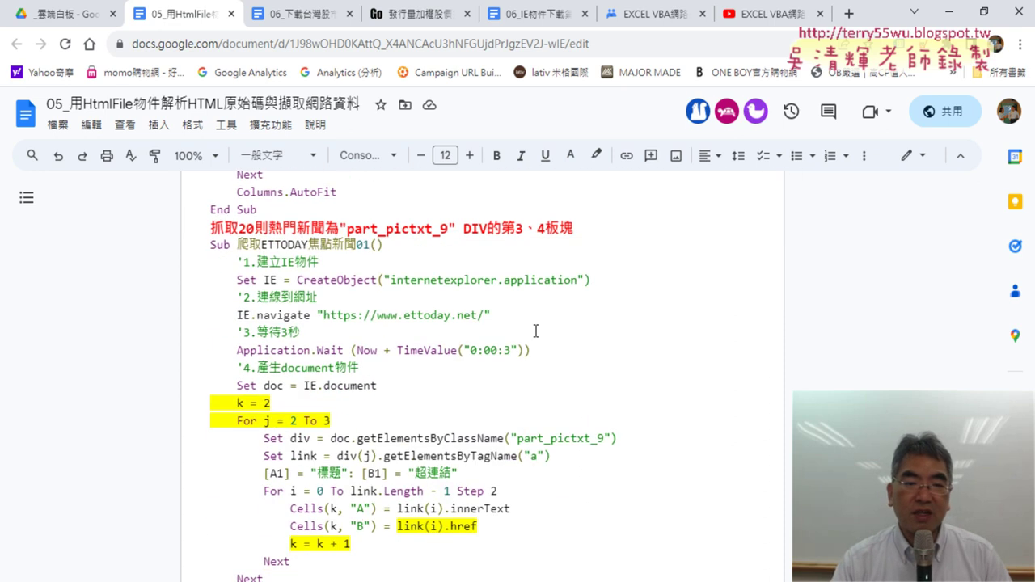
left_click_drag(270, 228, 323, 228)
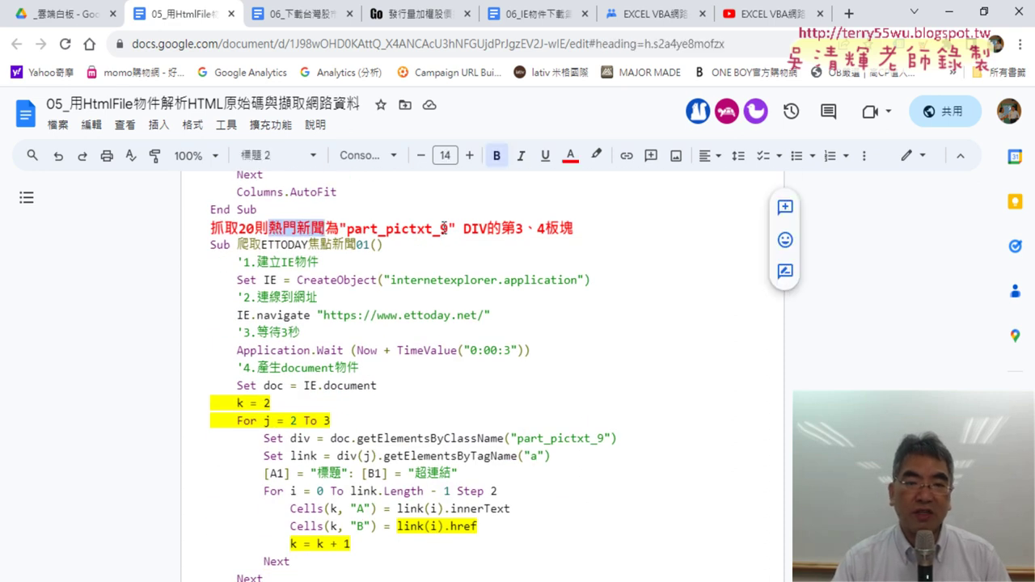
scroll(279, 393, "down", 1)
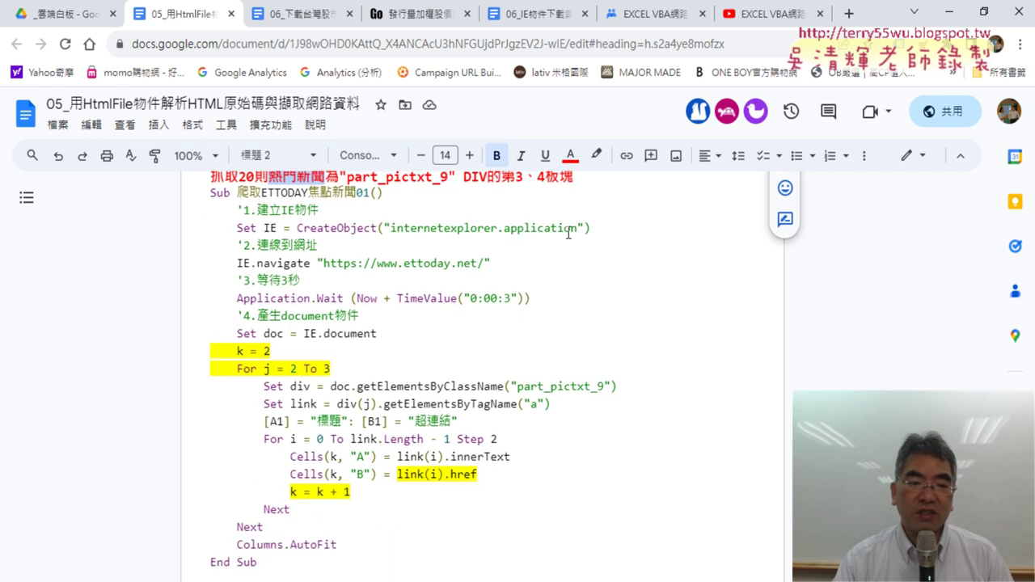
scroll(269, 327, "up", 1)
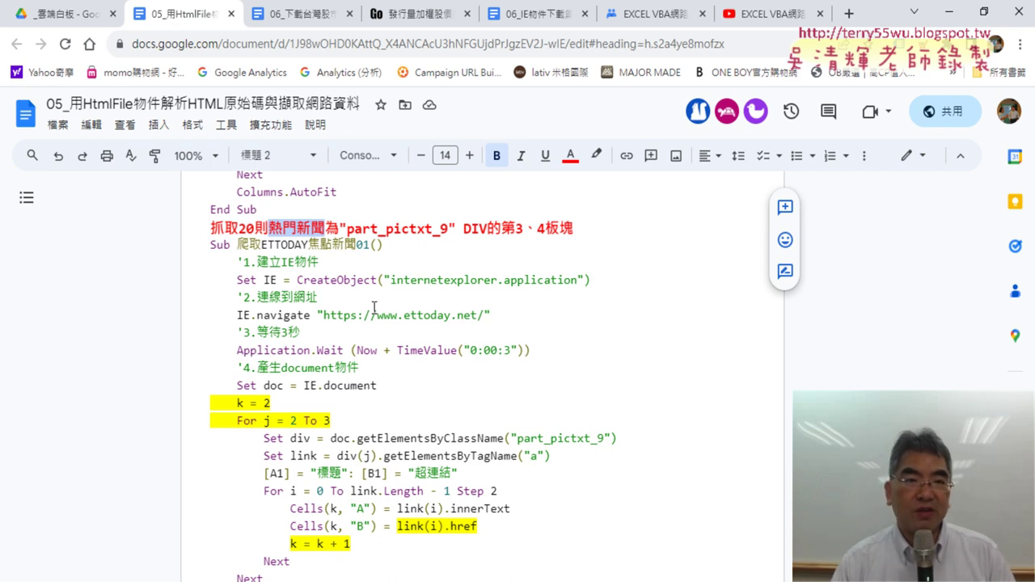
scroll(374, 308, "down", 5)
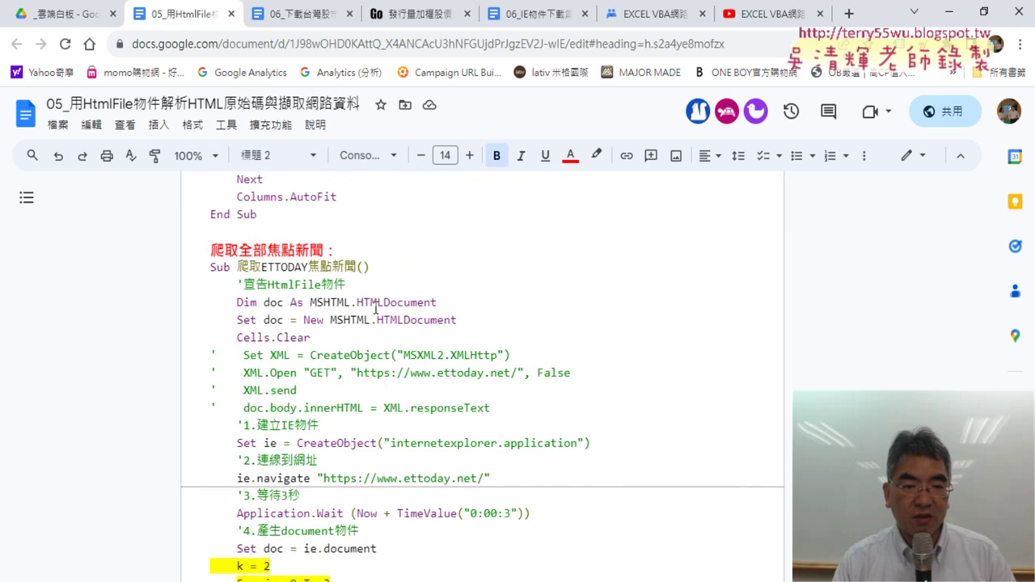
scroll(375, 307, "down", 2)
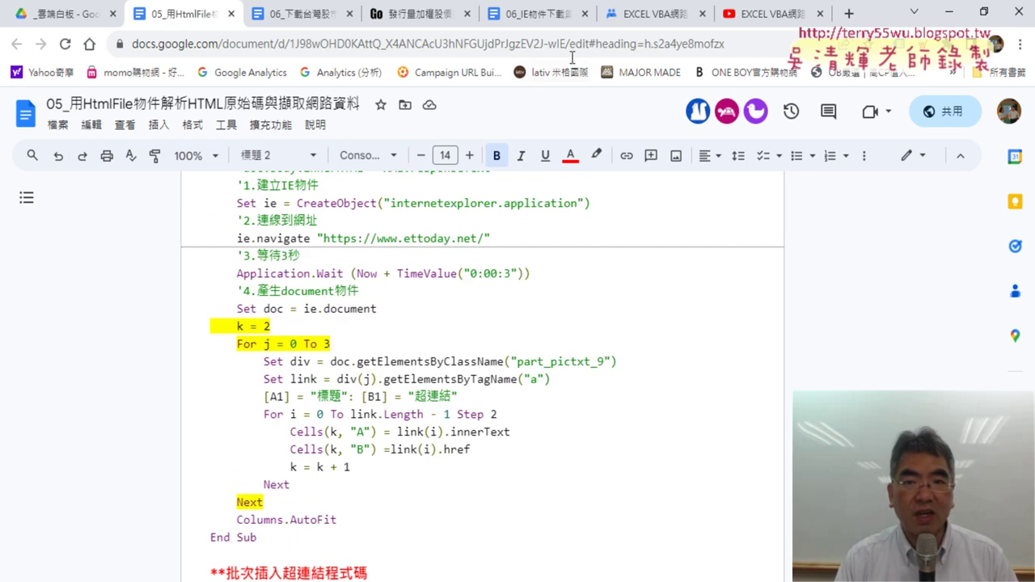
left_click(659, 18)
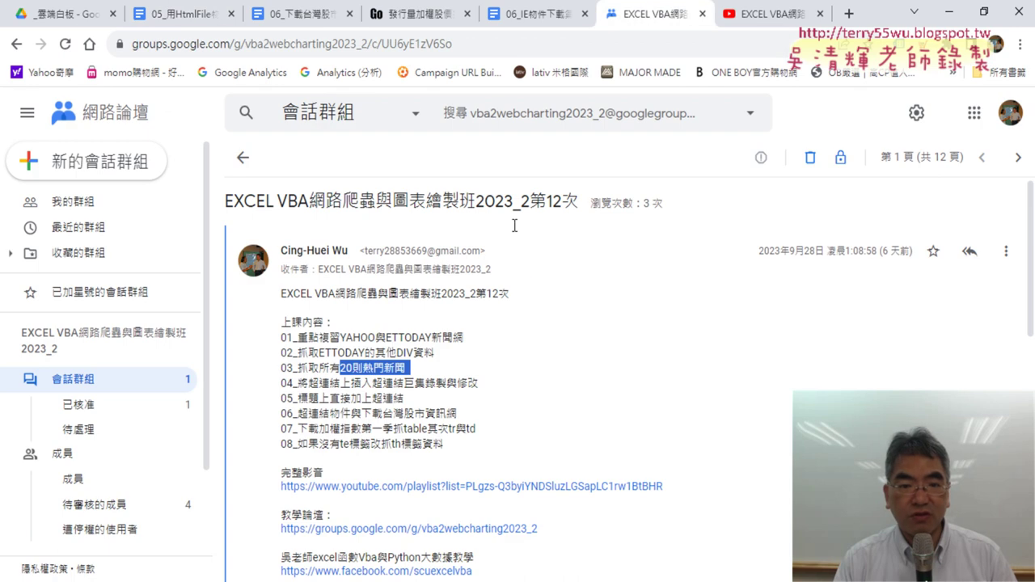
scroll(366, 369, "down", 1)
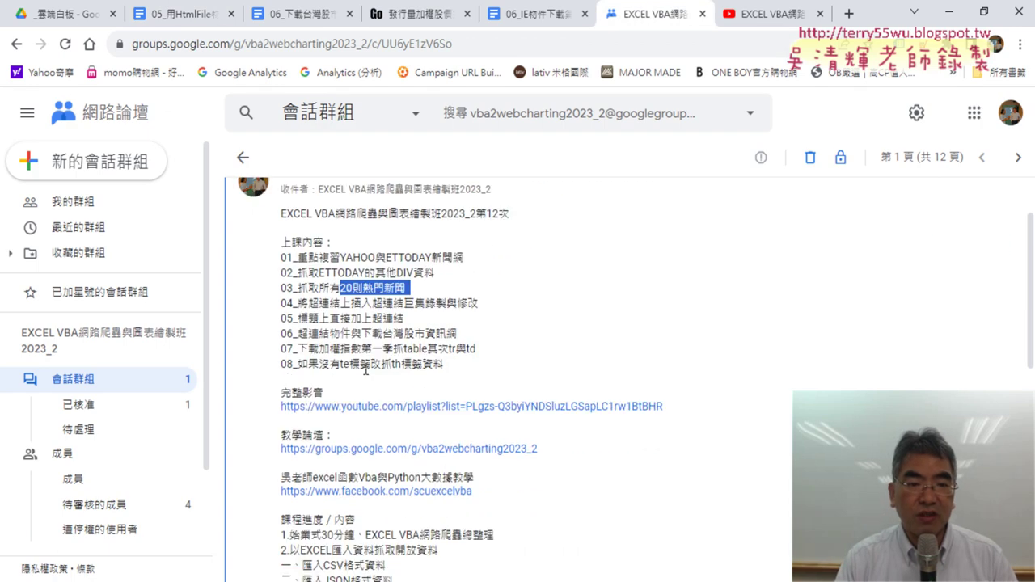
mouse_move(414, 289)
left_mouse_down()
mouse_move(307, 284)
mouse_move(279, 273)
mouse_move(280, 257)
left_mouse_up()
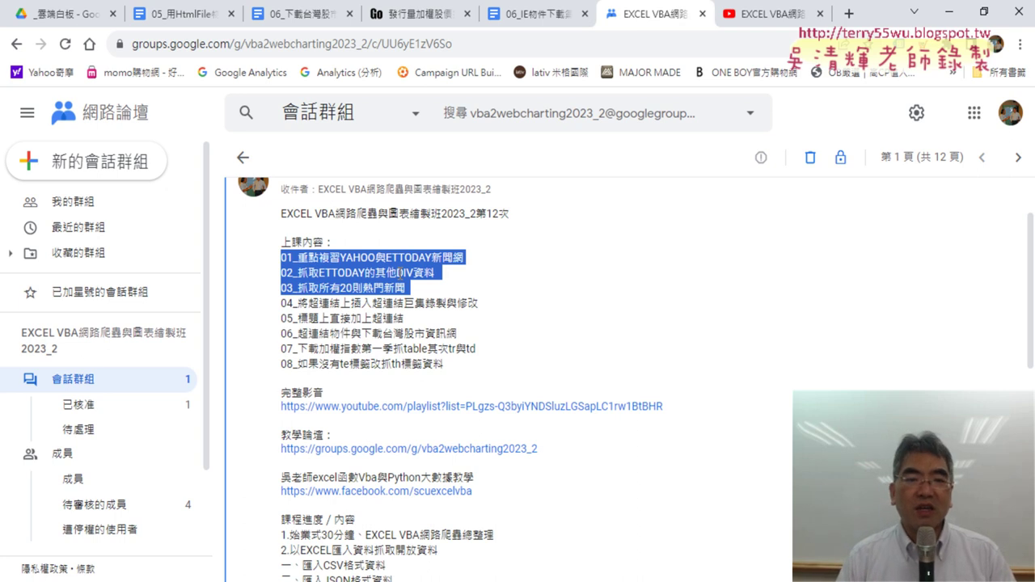
left_click(389, 270)
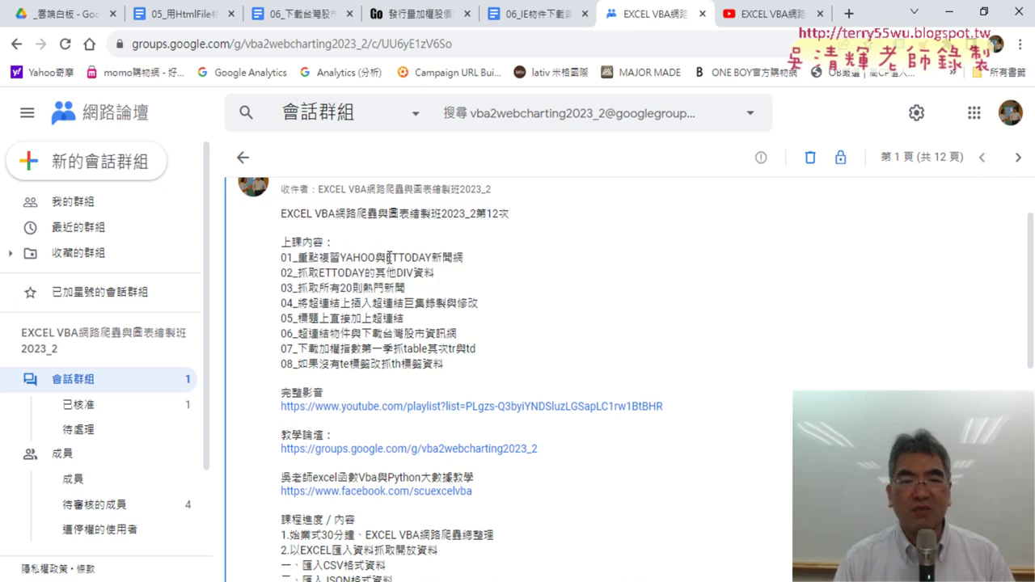
left_click_drag(387, 257, 463, 258)
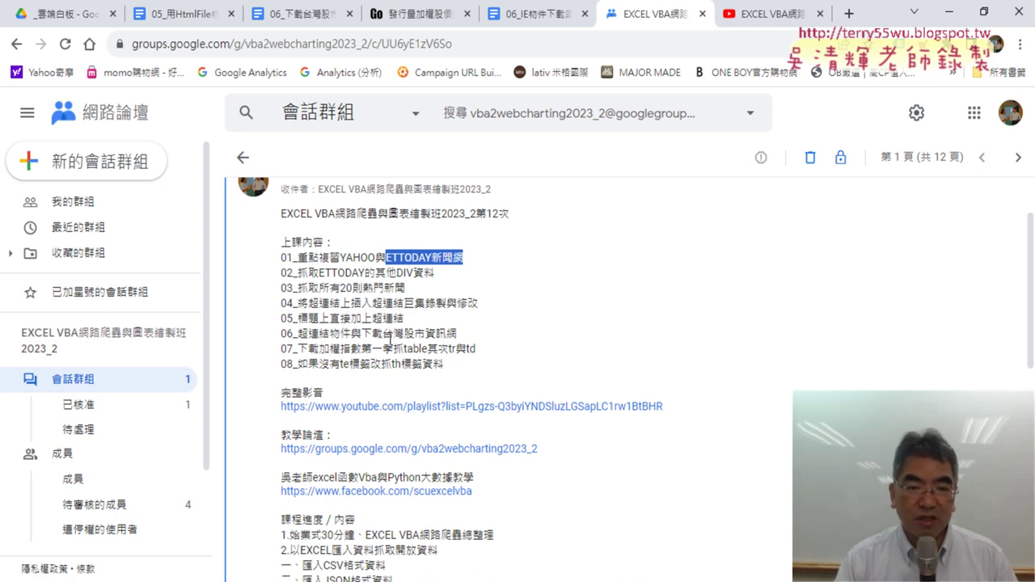
Select 下載台灣股市資訊網 in outline item 06, then switch to the _雲端白板 Drive folder.
left_click(365, 335)
left_click_drag(366, 335, 460, 335)
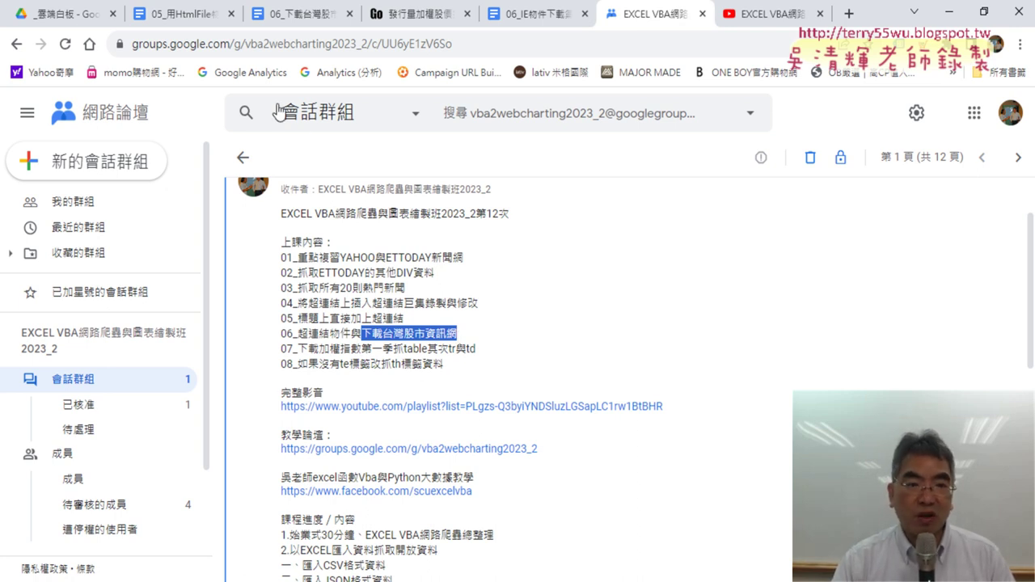
left_click(57, 13)
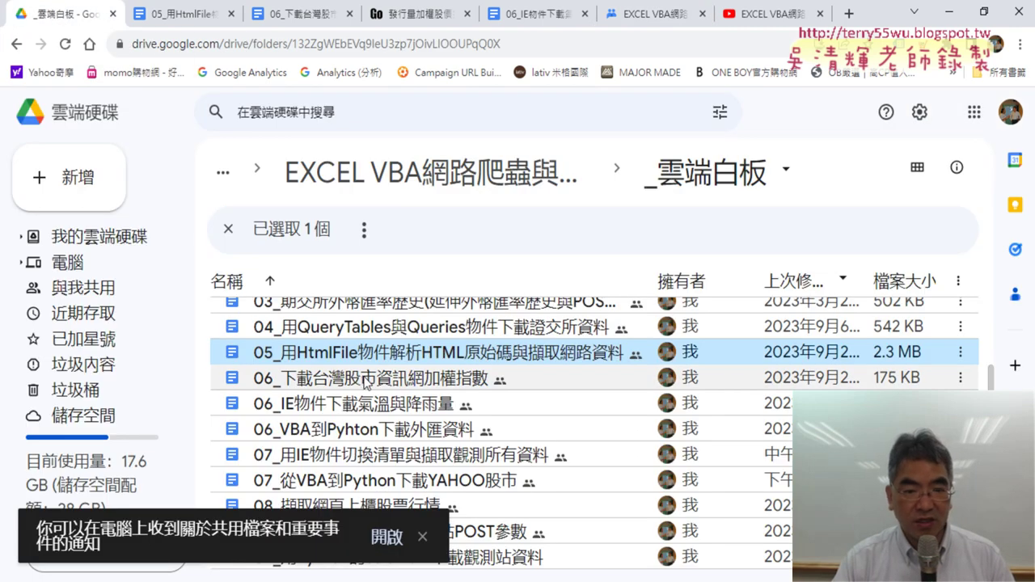
Select the 06_下載台灣股市資訊網加權指數 document in Drive and switch to its open notes.
left_click(364, 380)
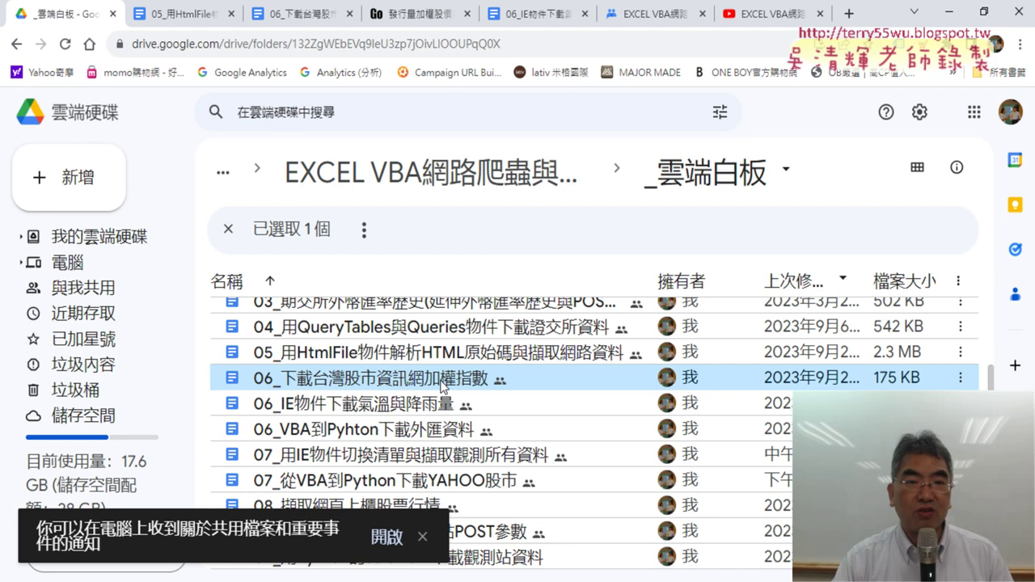
left_click(299, 24)
scroll(993, 291, "up", 3)
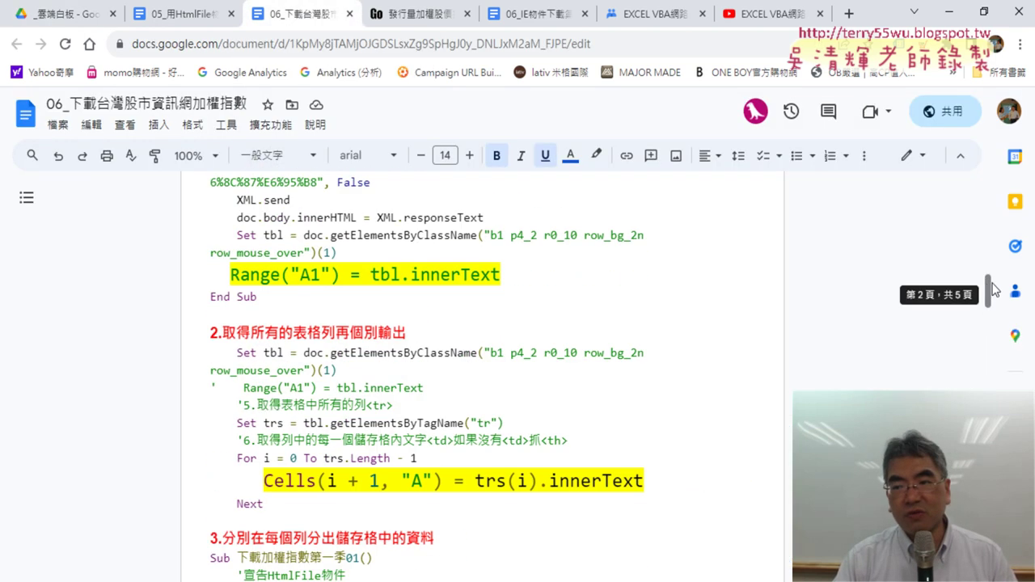
Select the Goodinfo weighted-index URL at the top of the notes and open it in a new tab.
left_click_drag(987, 289, 987, 191)
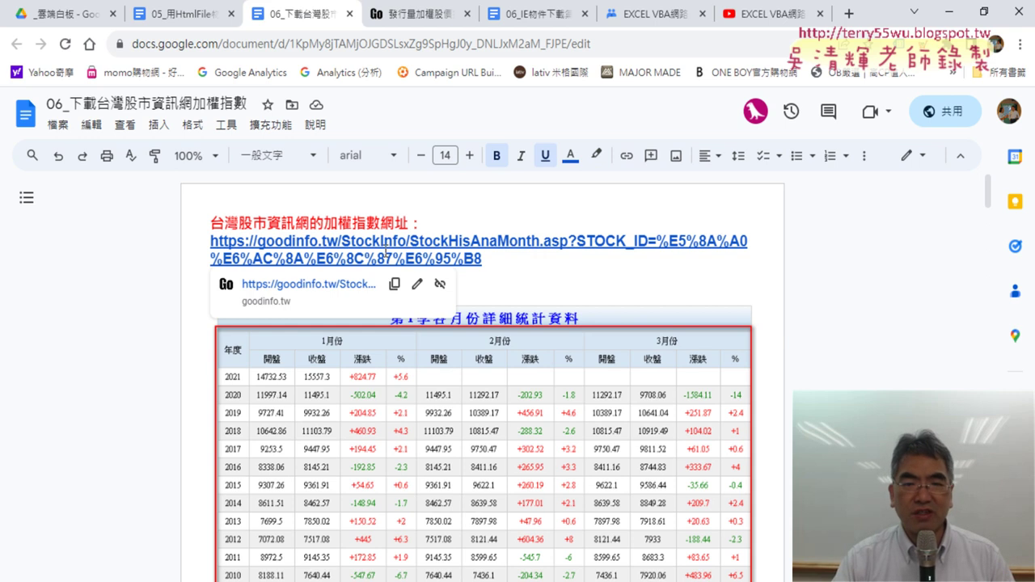
left_click_drag(478, 255, 197, 243)
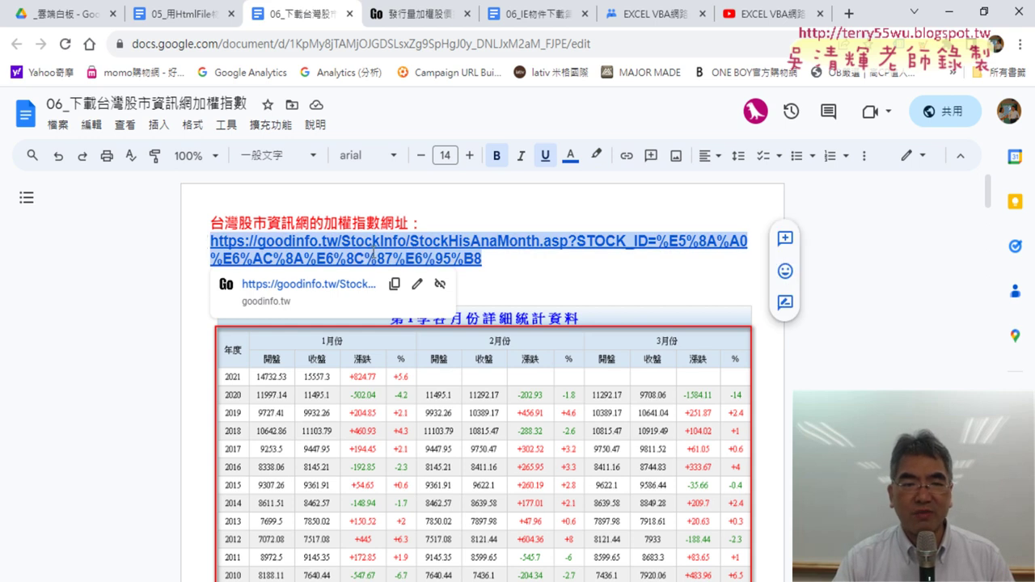
left_click(348, 287)
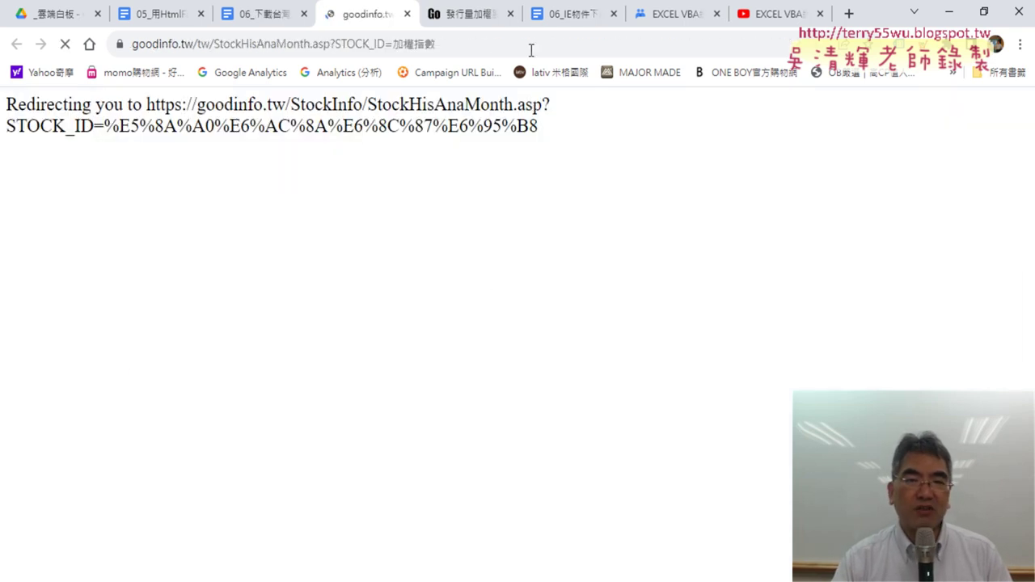
Scroll Goodinfo to the 第1季各月份詳細統計資料 table and select its title and rows through 2009.
left_click(510, 13)
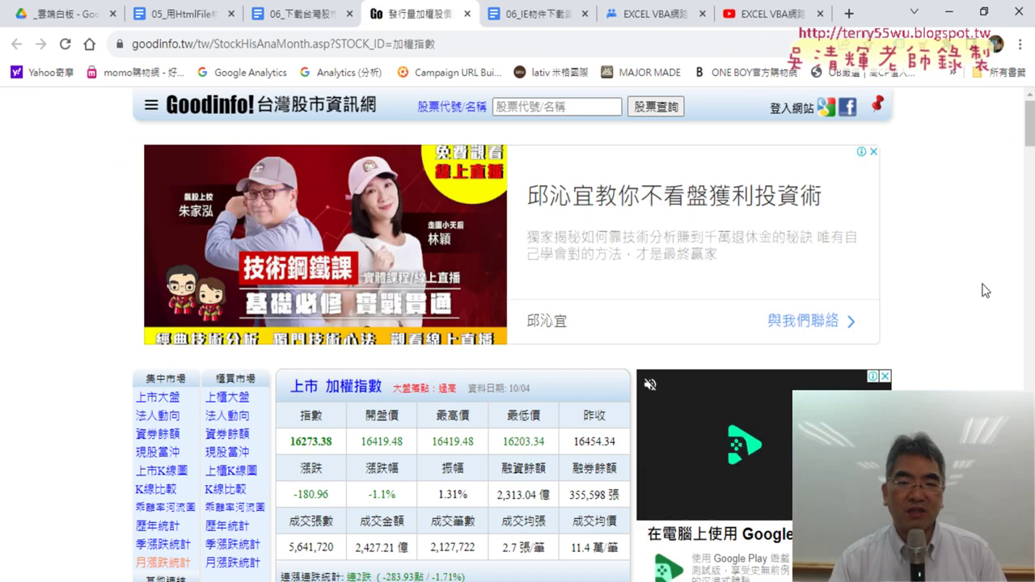
scroll(985, 290, "down", 3)
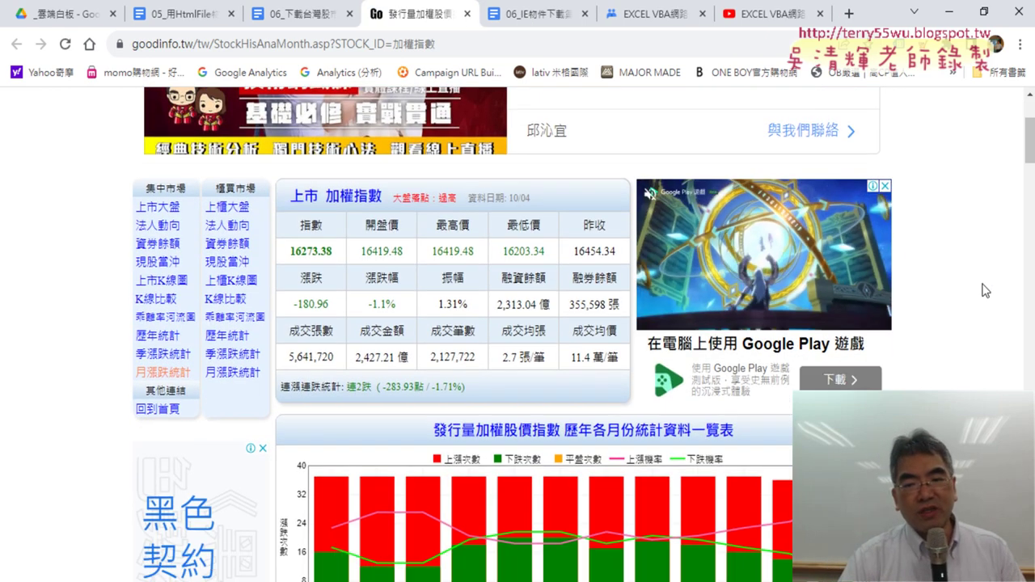
scroll(984, 290, "down", 5)
scroll(985, 291, "down", 3)
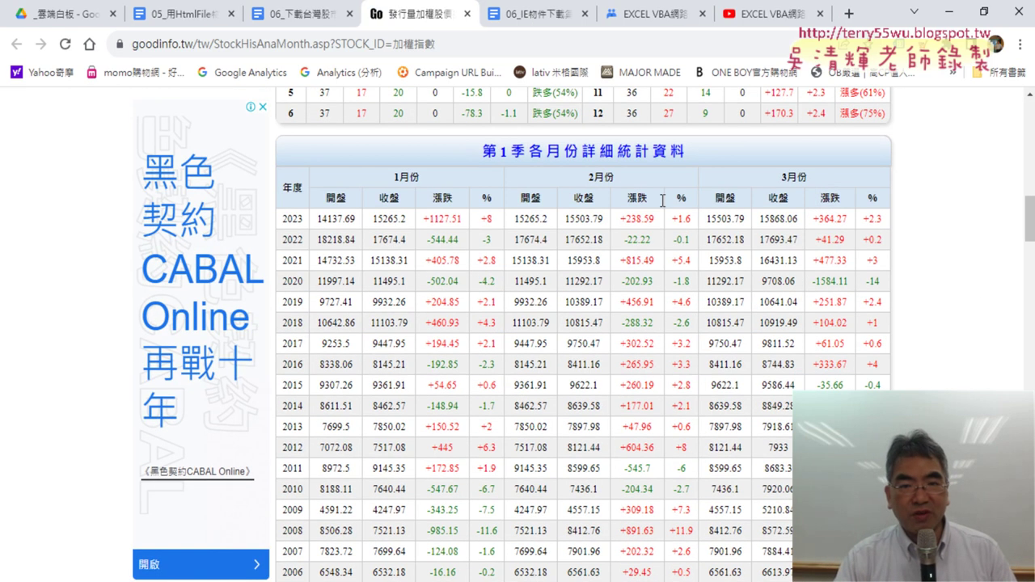
left_click_drag(481, 149, 698, 155)
left_click_drag(297, 185, 881, 356)
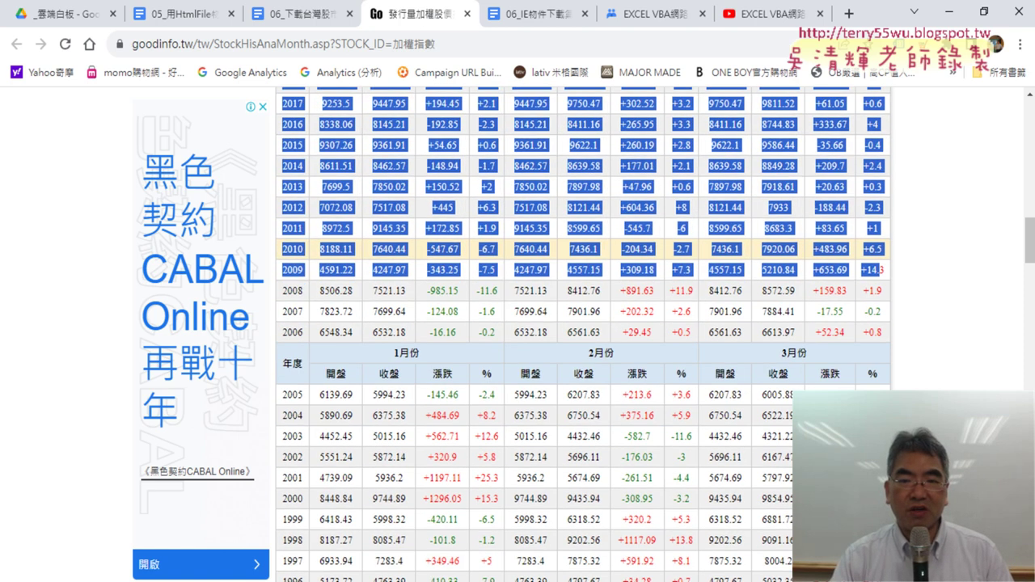
scroll(582, 331, "up", 2)
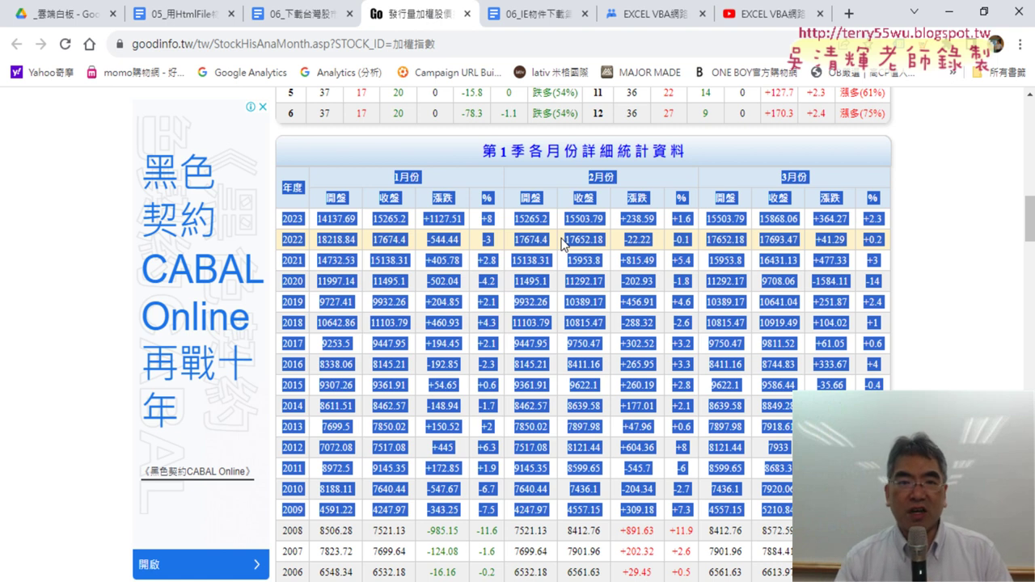
Select the page URL, the first-quarter table title and its rows from the 年度 header down to 2014.
left_click(429, 44)
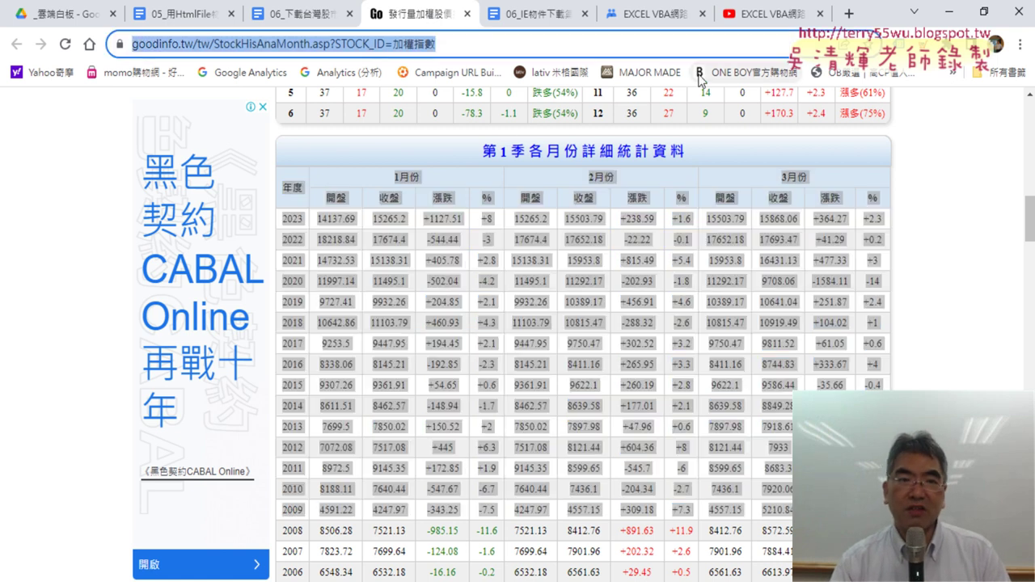
left_click(430, 217)
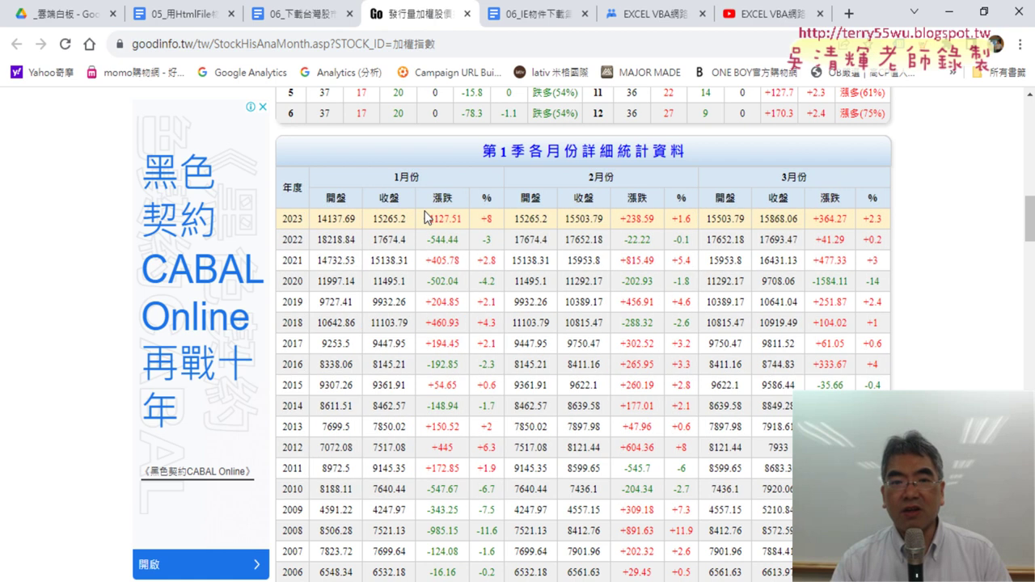
right_click(289, 184)
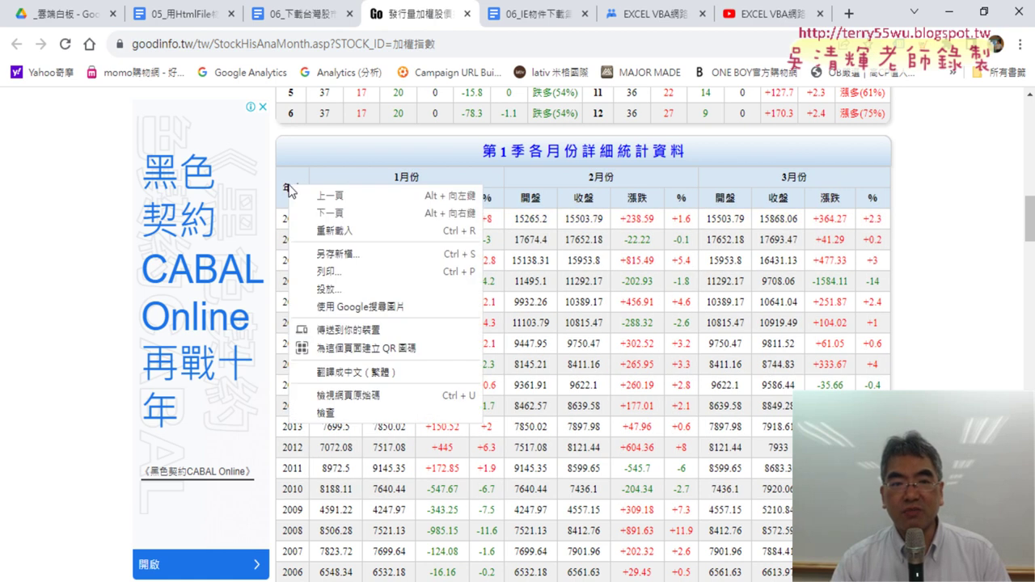
left_click(318, 172)
left_click_drag(483, 157, 726, 156)
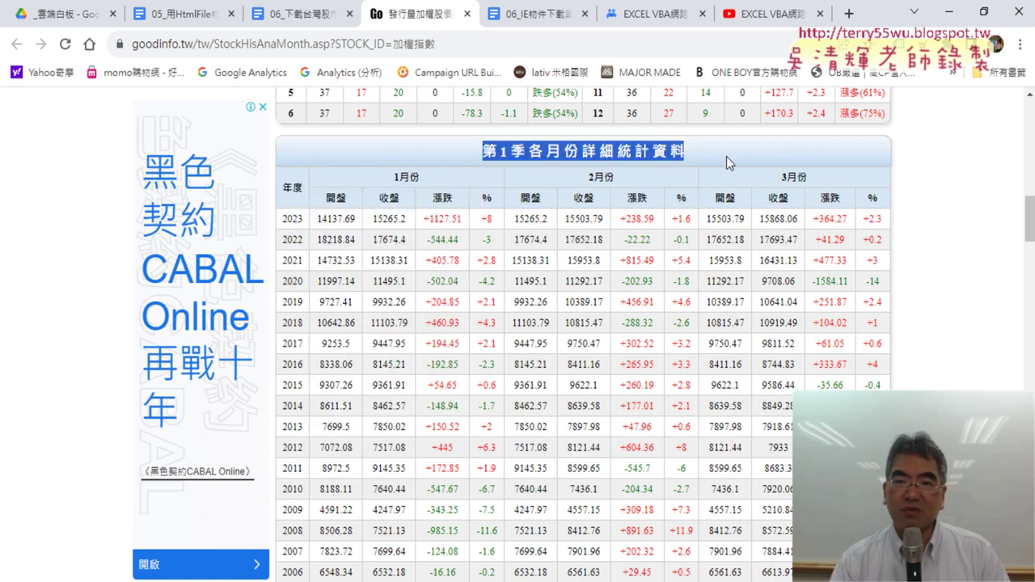
left_click_drag(357, 158, 724, 159)
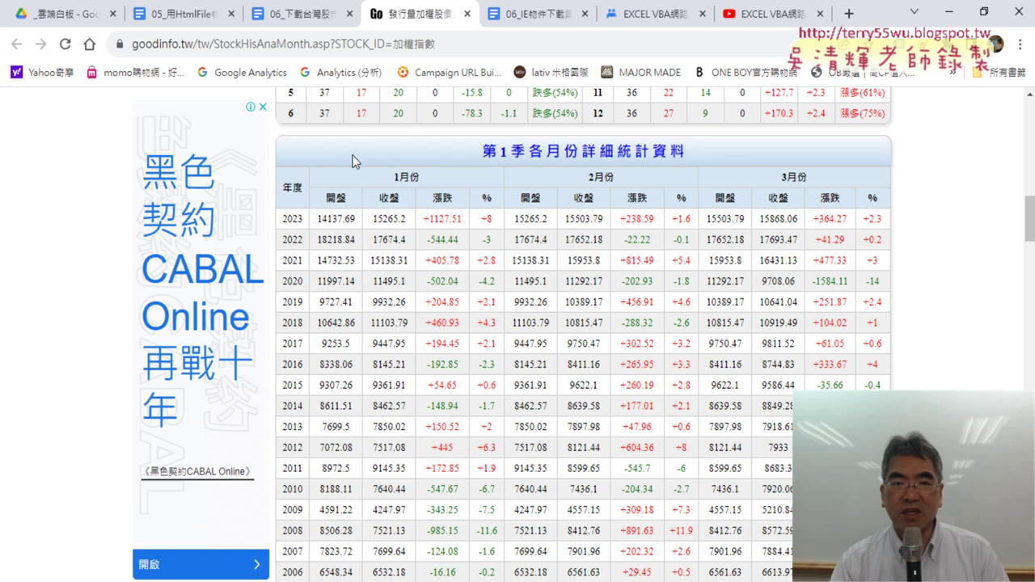
left_click_drag(297, 182, 335, 402)
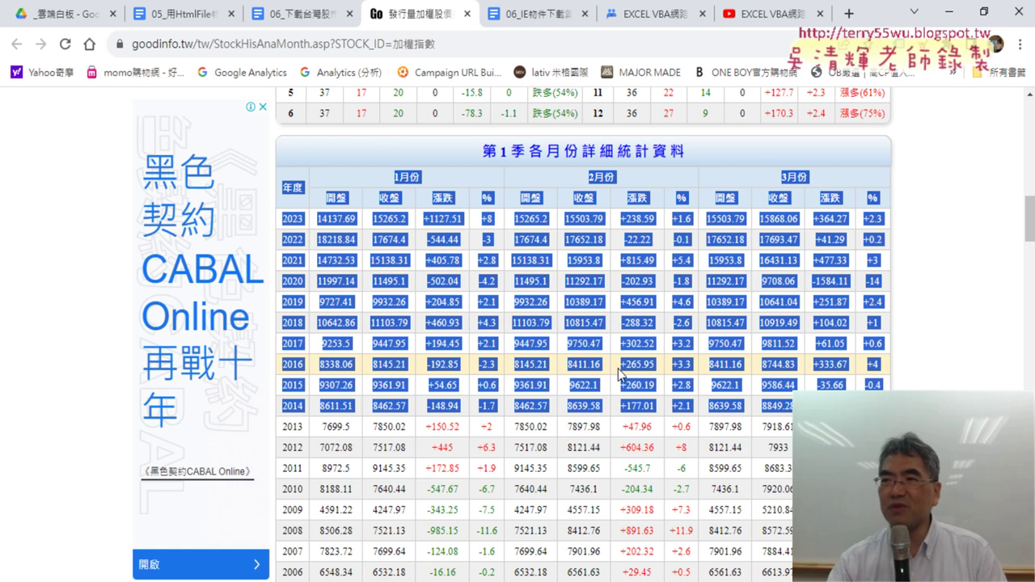
left_click_drag(619, 374, 304, 188)
Inspect the 年度 header cell to show its HTML element in DevTools.
left_click(297, 188)
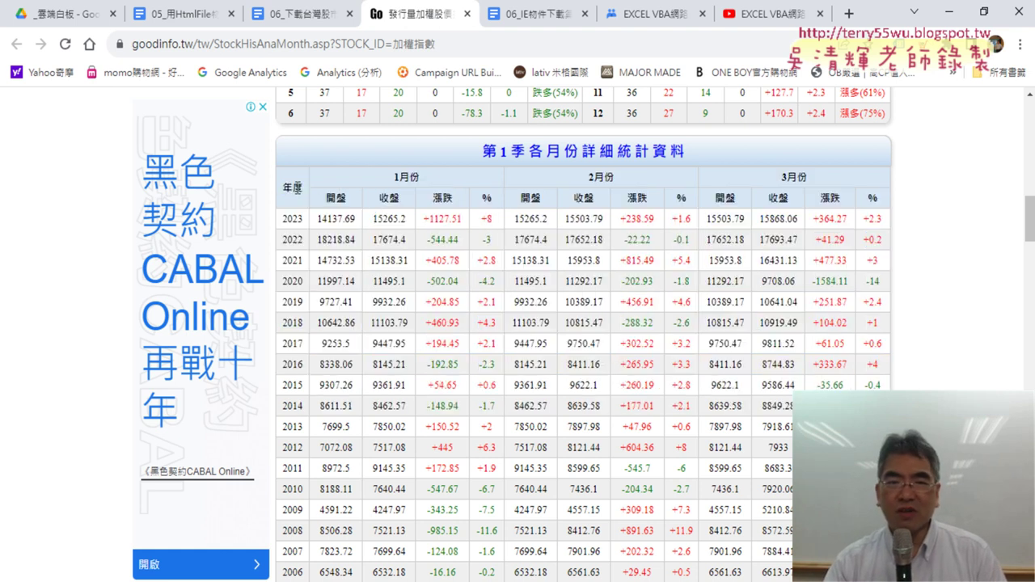
right_click(289, 185)
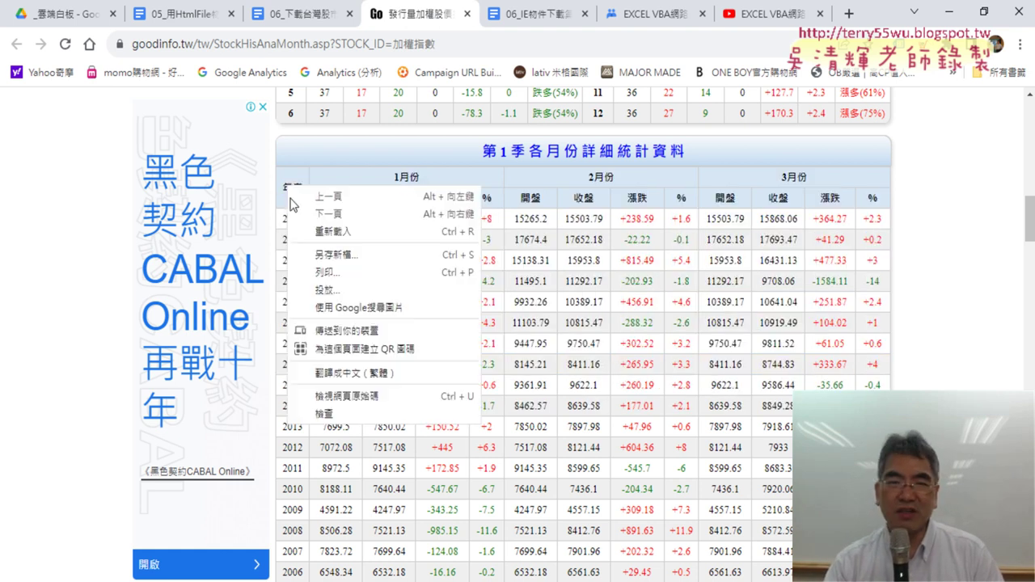
left_click(354, 418)
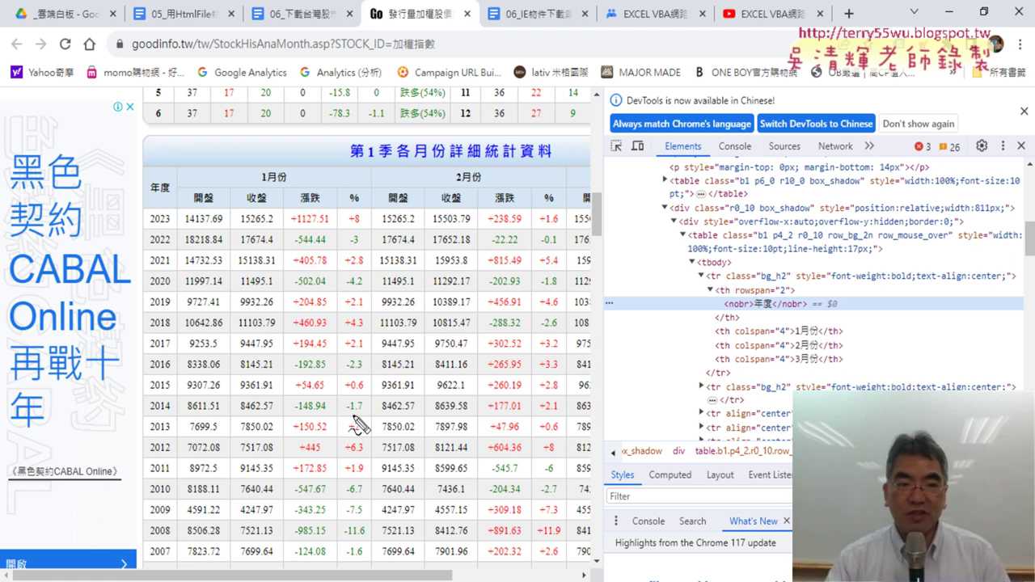
Circle the 年度 header in red, draw a line to its <nobr>年度</nobr> markup, and add marks beside it.
left_click_drag(162, 204, 169, 202)
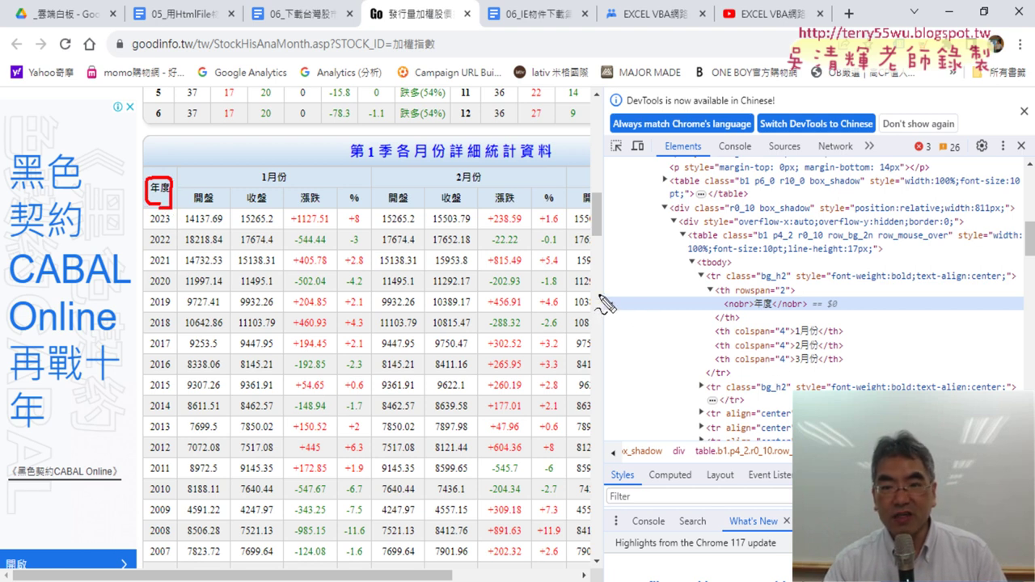
mouse_move(600, 315)
left_mouse_down()
mouse_move(759, 301)
mouse_move(867, 326)
left_mouse_up()
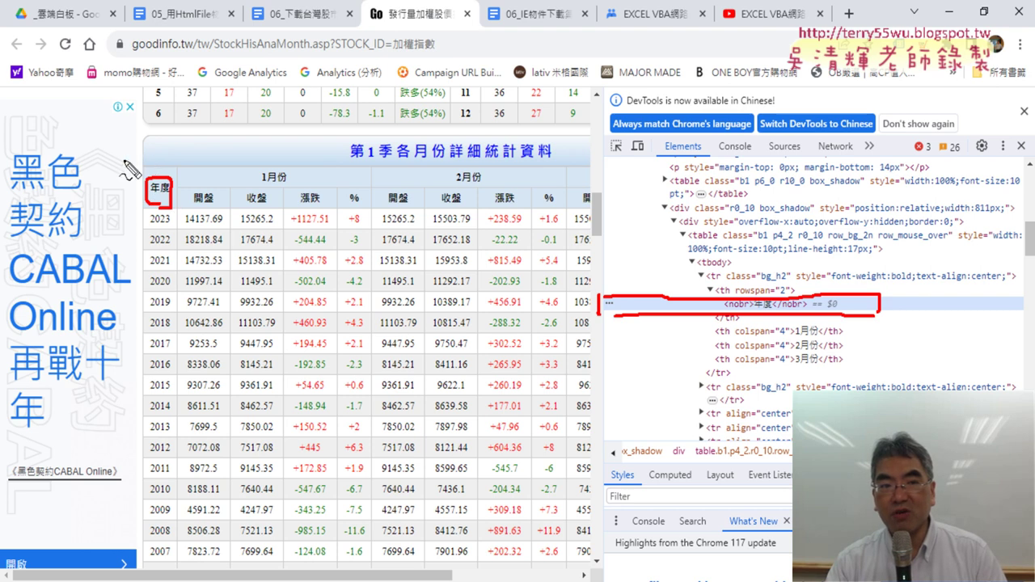
mouse_move(128, 165)
left_mouse_down()
mouse_move(133, 204)
mouse_move(171, 162)
left_mouse_up()
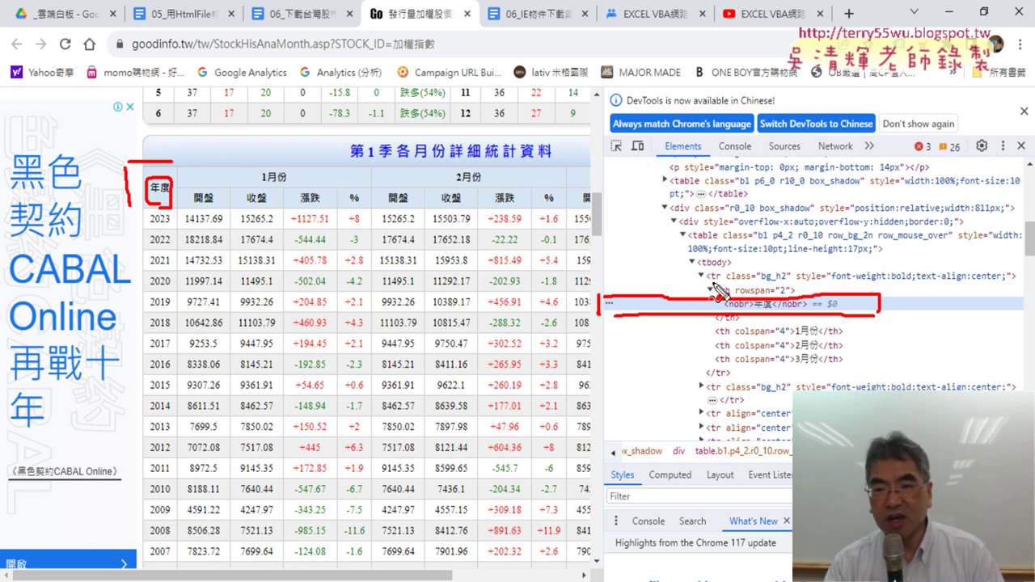
Underline <tr, box 年度, and trace the 1月份 headings, header row and table title in red.
left_click_drag(711, 283, 721, 283)
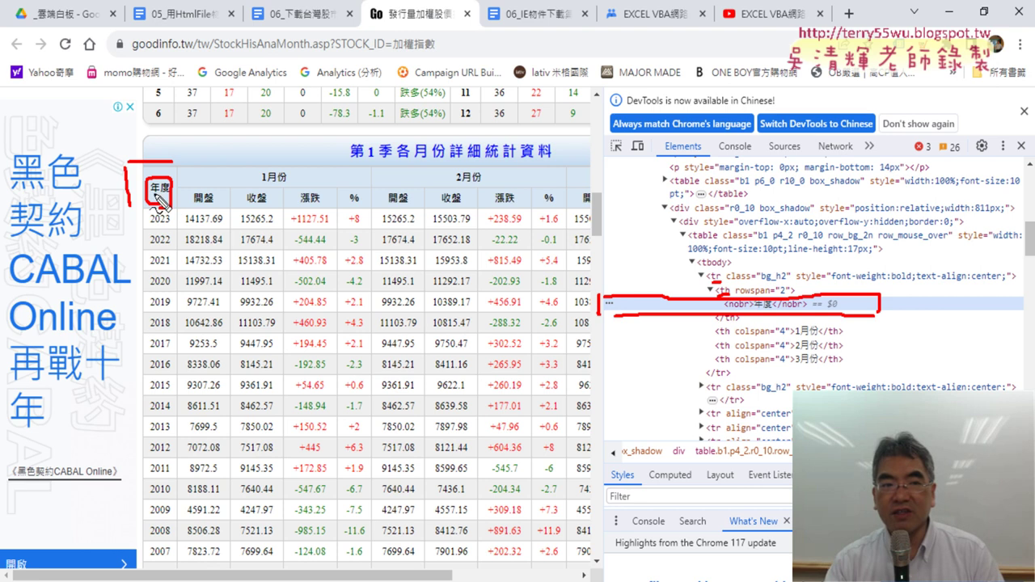
left_click_drag(141, 172, 141, 204)
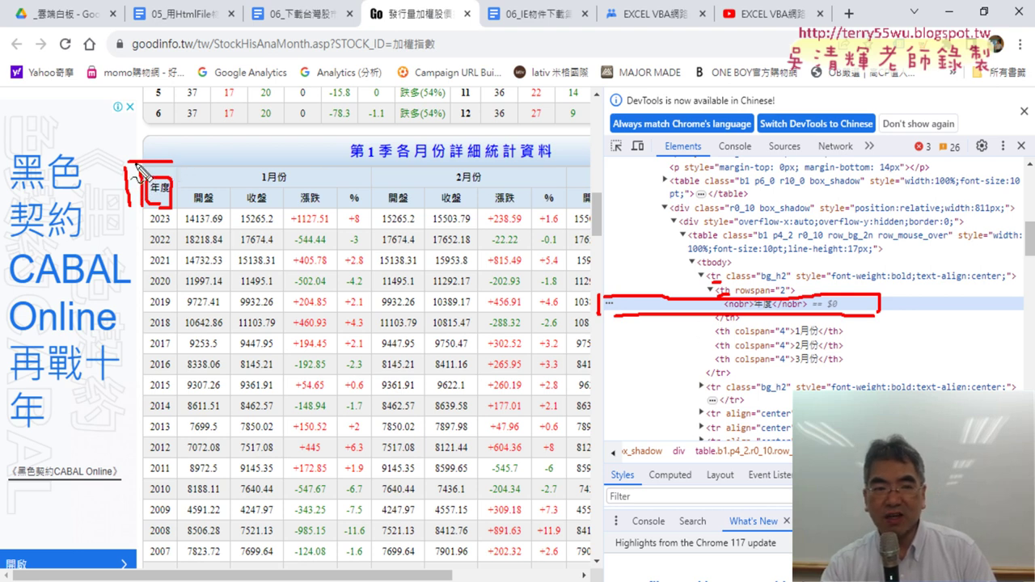
left_click_drag(148, 178, 150, 189)
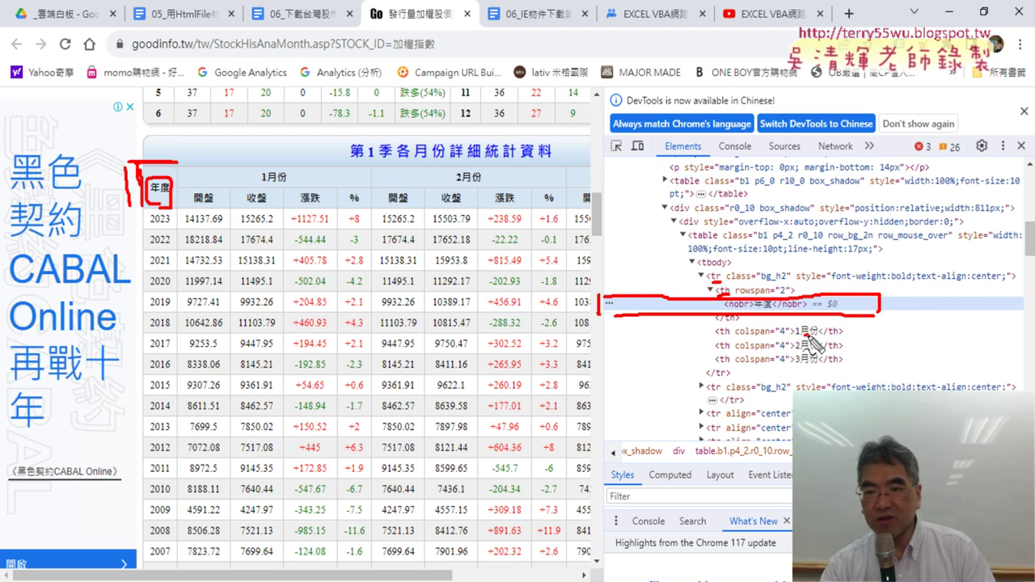
left_click_drag(803, 334, 812, 334)
left_click_drag(262, 185, 283, 184)
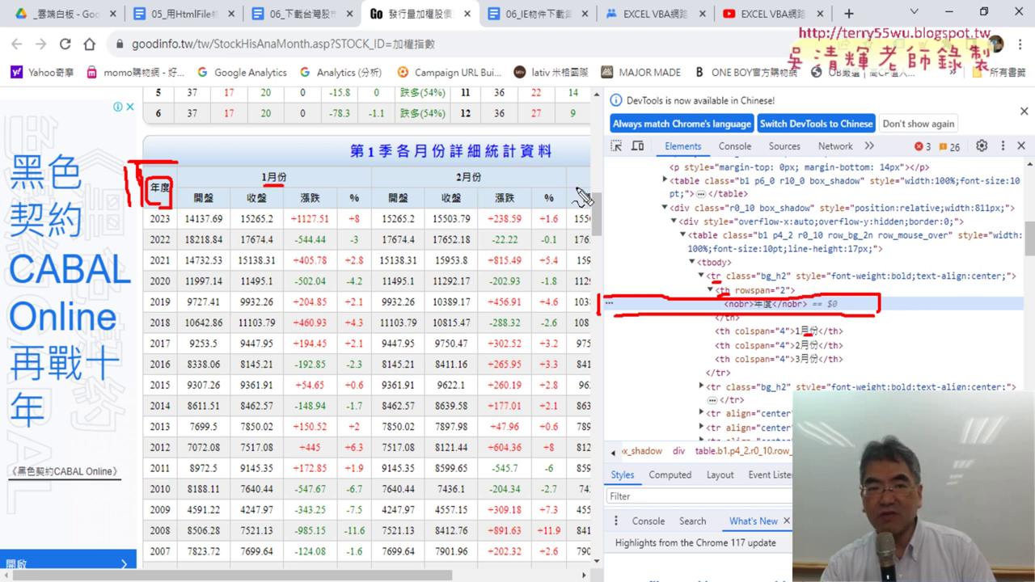
left_click_drag(150, 189, 602, 196)
left_click_drag(178, 154, 620, 191)
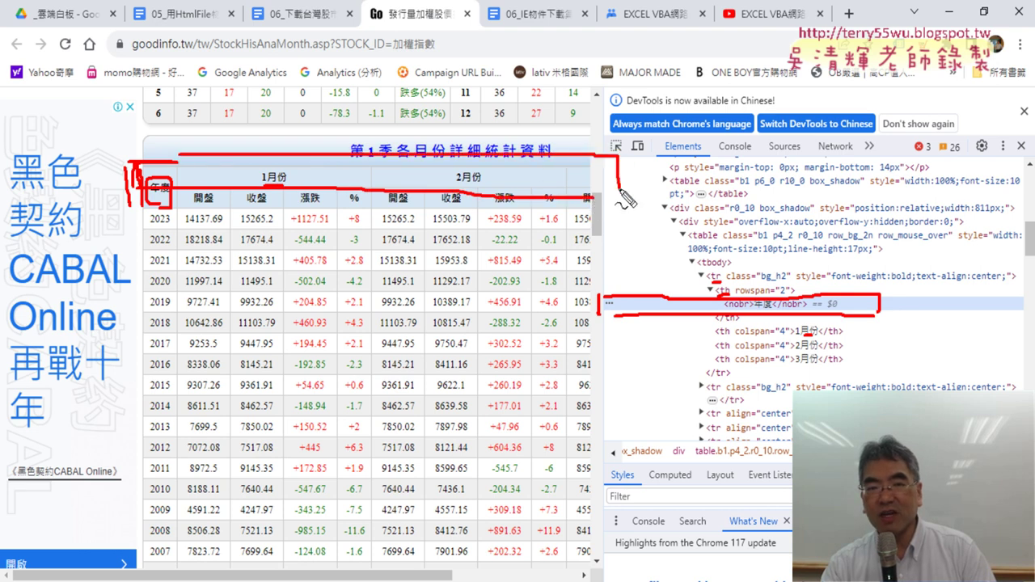
Mark the <table>/<tbody> nesting and underline <tr, <table and the rowspan-2 <th in red.
mouse_move(701, 279)
left_mouse_down()
mouse_move(627, 178)
mouse_move(639, 183)
left_mouse_up()
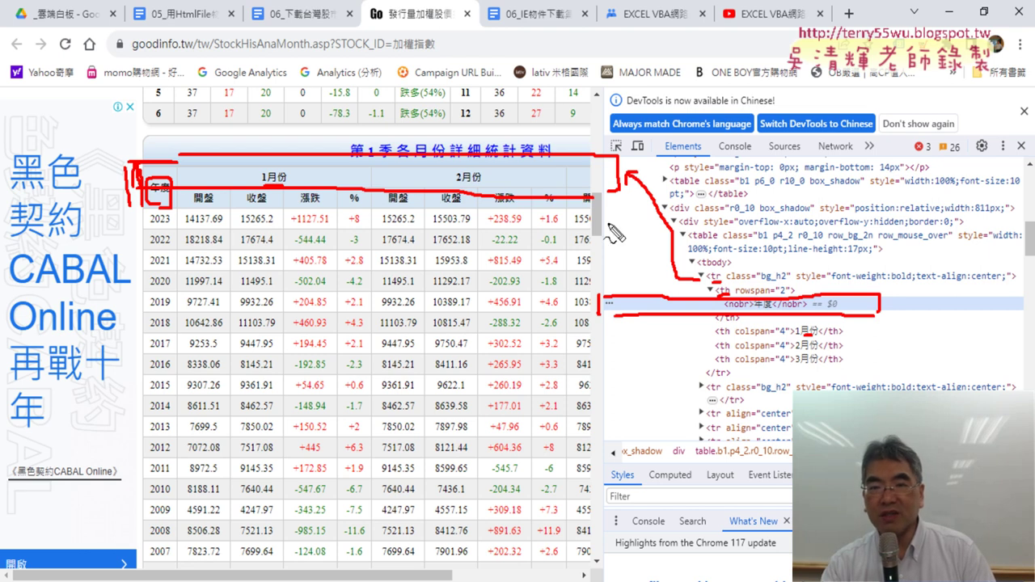
left_click_drag(706, 273, 726, 270)
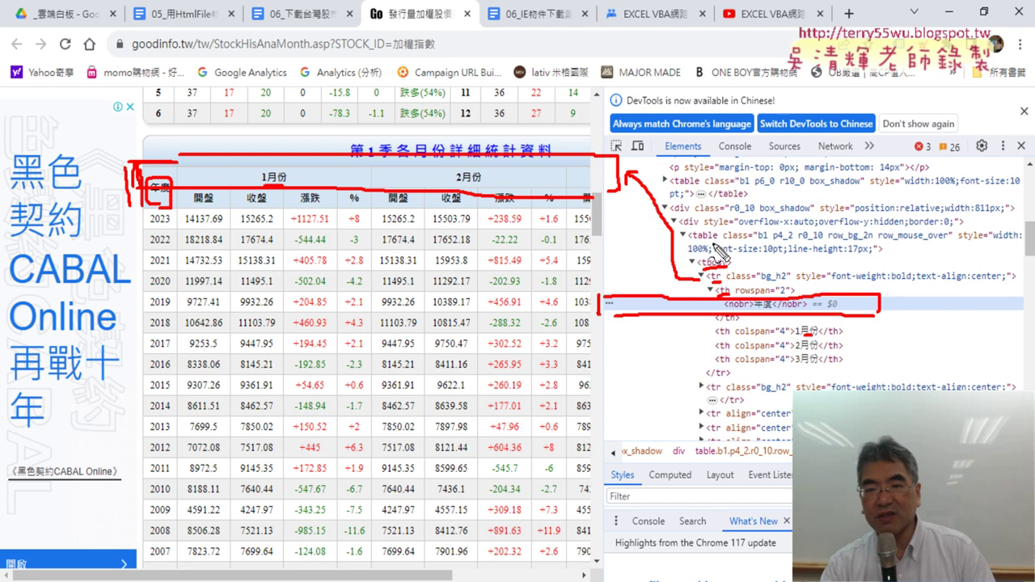
left_click_drag(689, 243, 712, 241)
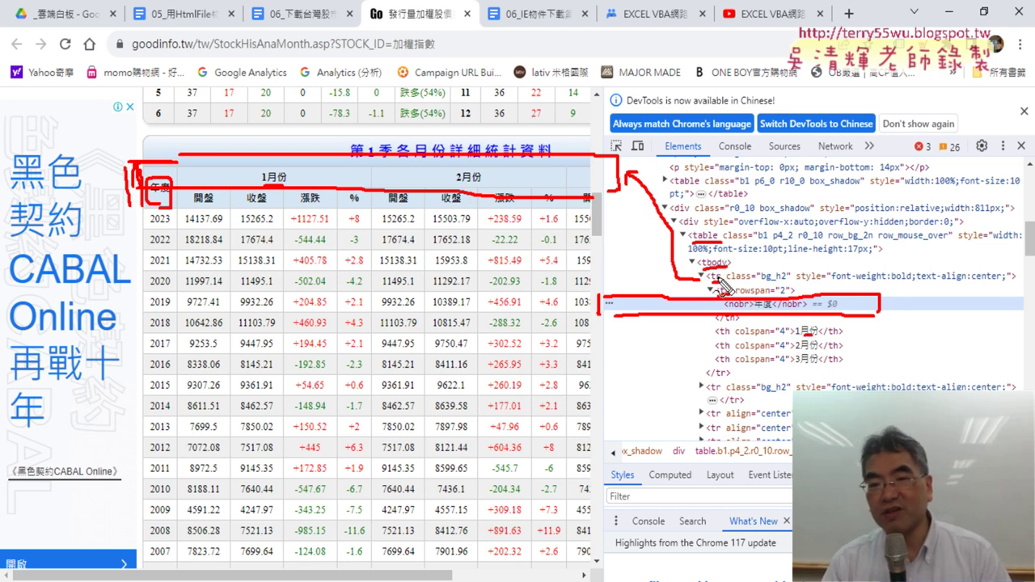
left_click_drag(715, 296, 730, 296)
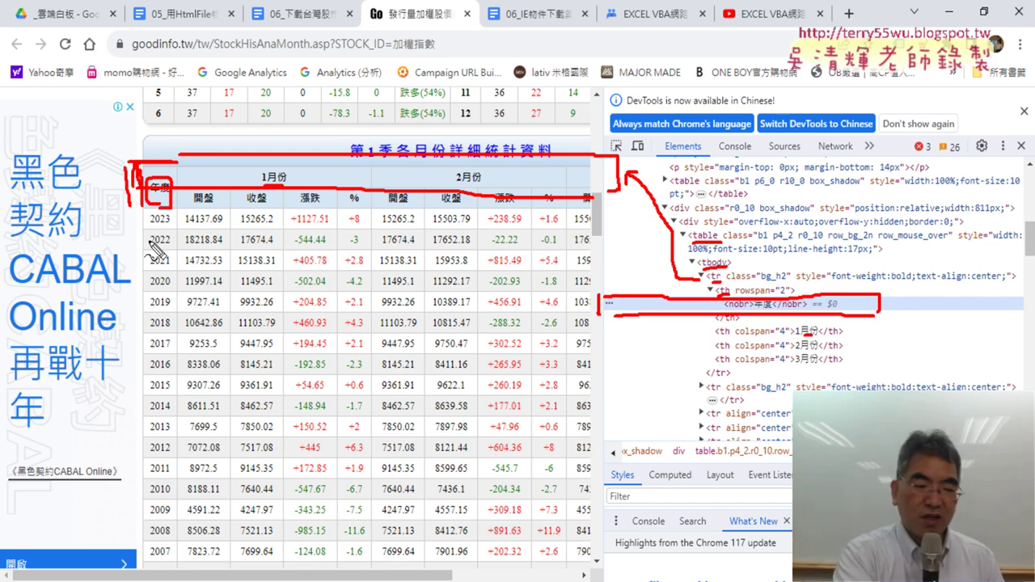
Erase all the red pen annotations with Escape.
key("Escape")
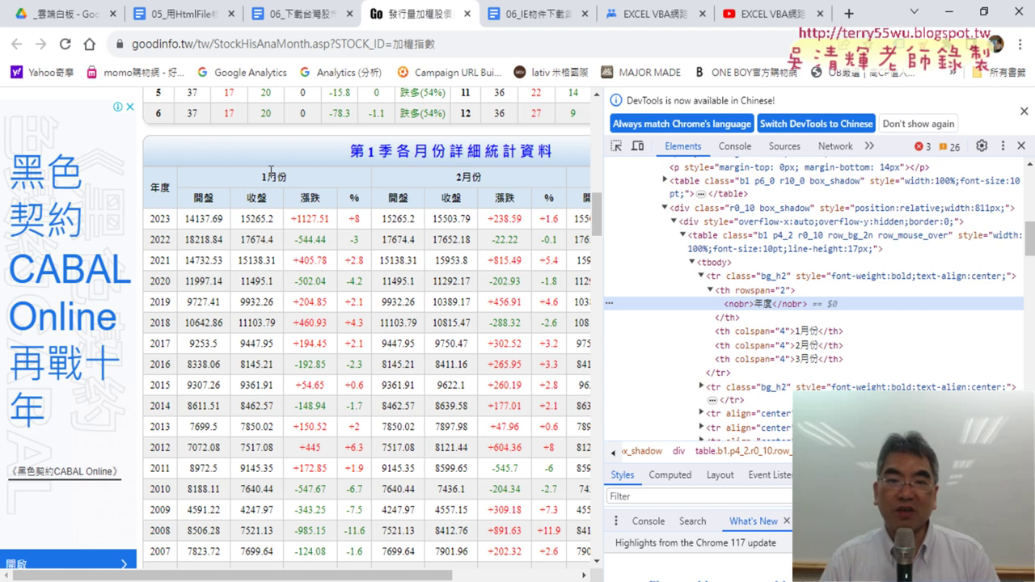
Return from the browser to the VBA editor and highlight tbl.innerText in the Range line.
left_click(949, 12)
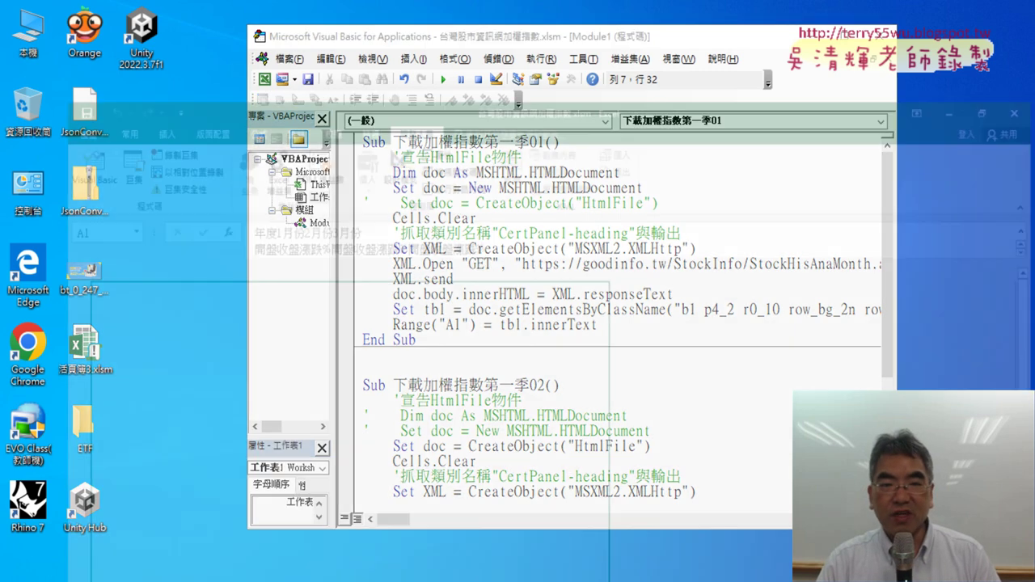
key("alt+F11")
key("alt+F11")
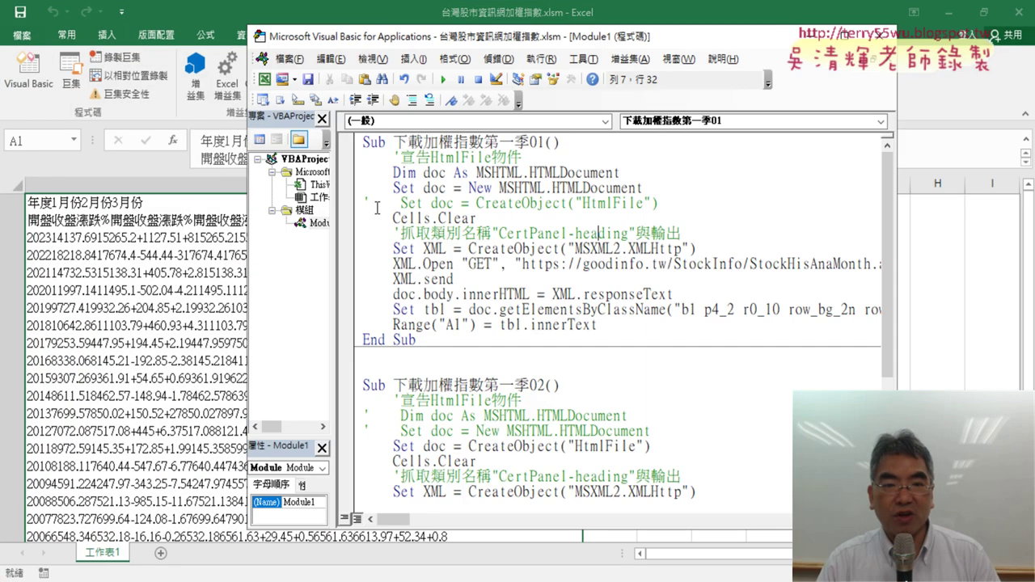
left_click_drag(639, 35, 754, 33)
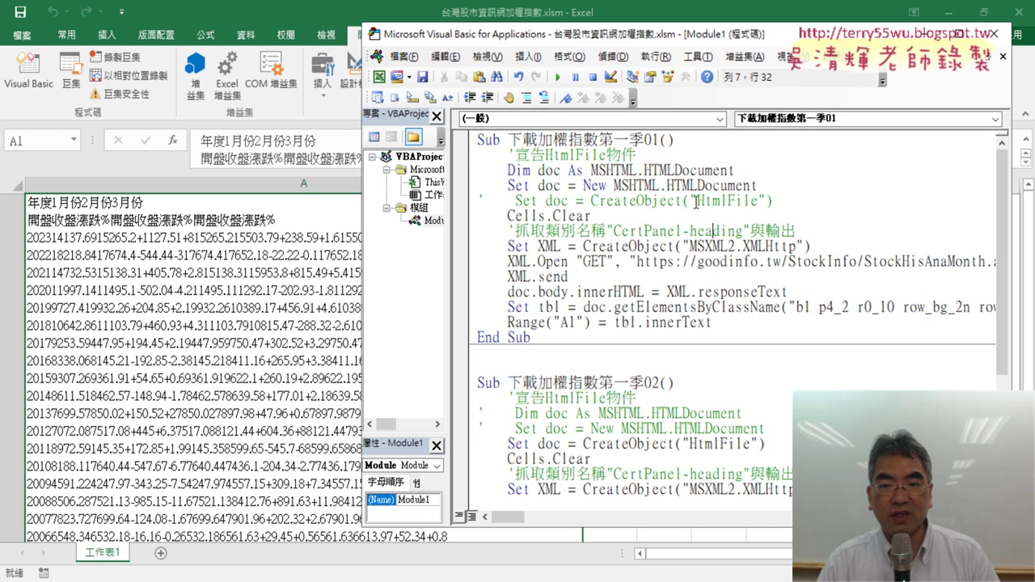
left_click_drag(713, 323, 613, 323)
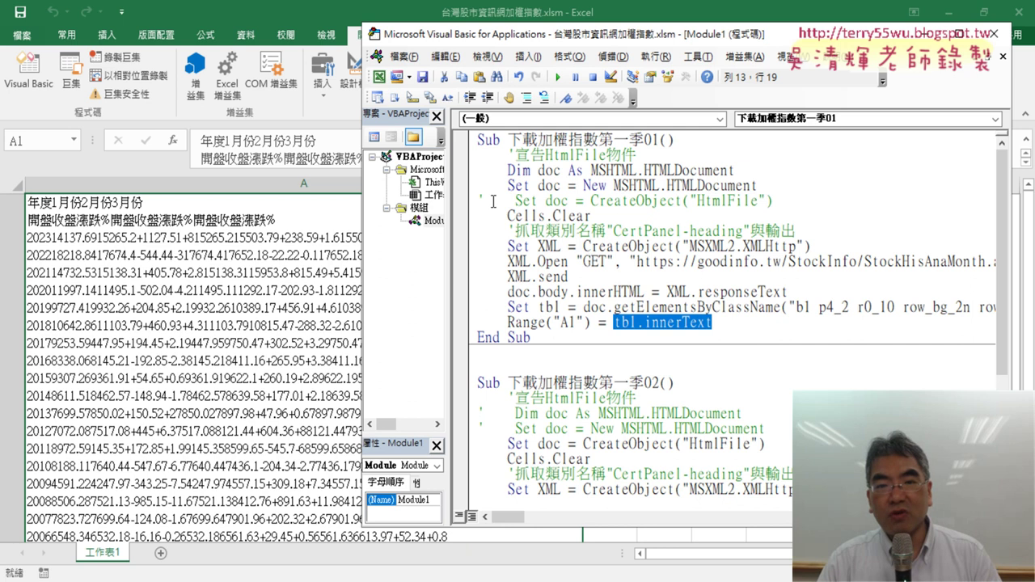
Remove the apostrophe before Set doc = CreateObject("HtmlFile"), then select the early-bound Dim/New doc lines.
left_click_drag(485, 201, 476, 202)
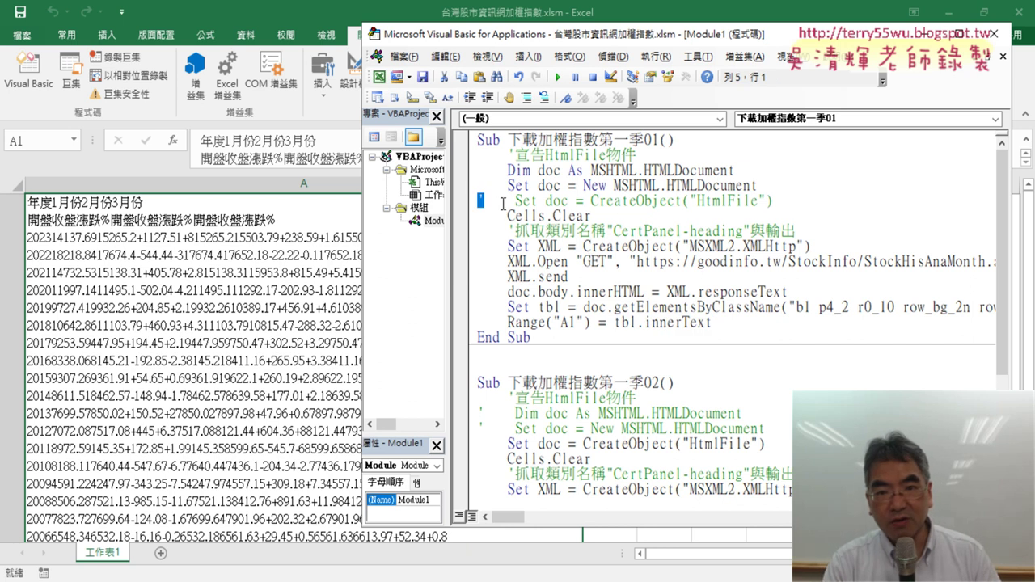
key("Delete")
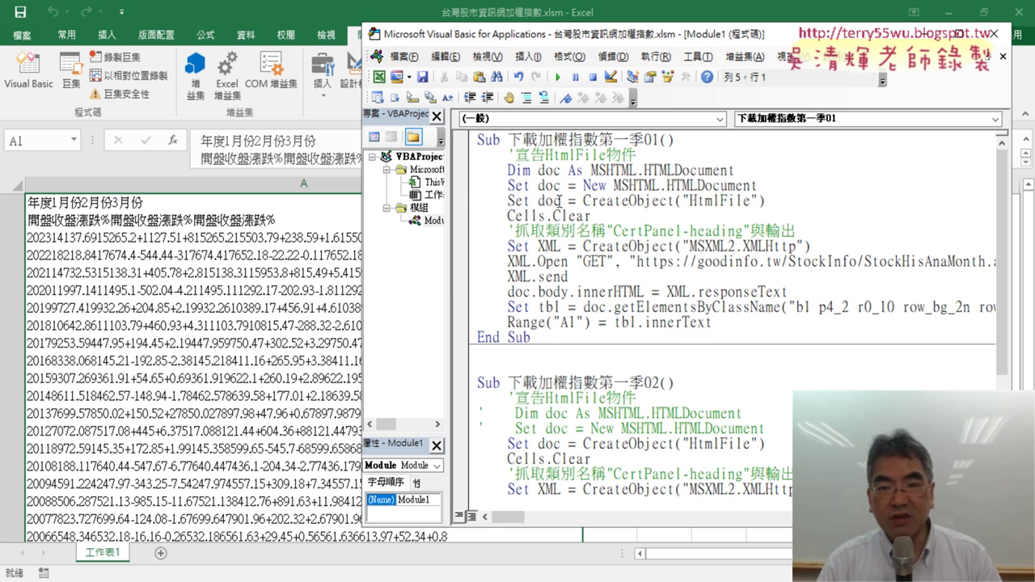
left_click_drag(559, 201, 538, 203)
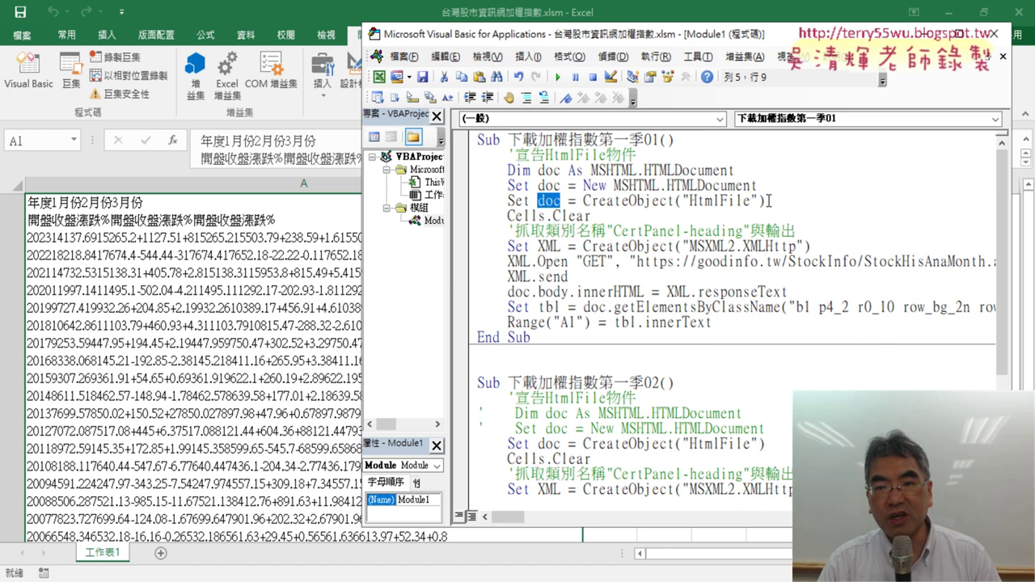
left_click_drag(768, 202, 582, 201)
left_click(700, 200)
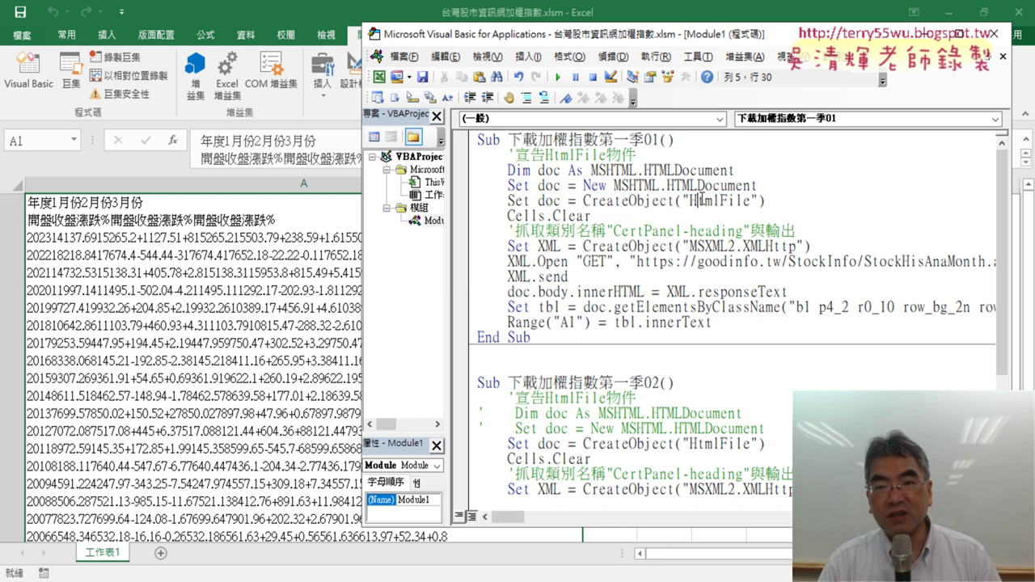
left_click_drag(690, 200, 747, 200)
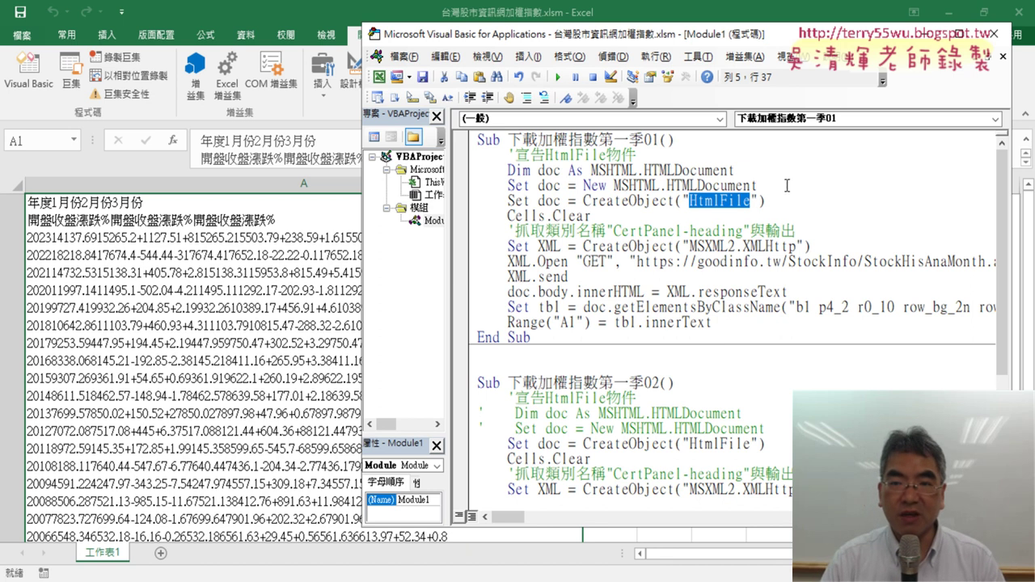
left_click_drag(788, 185, 467, 168)
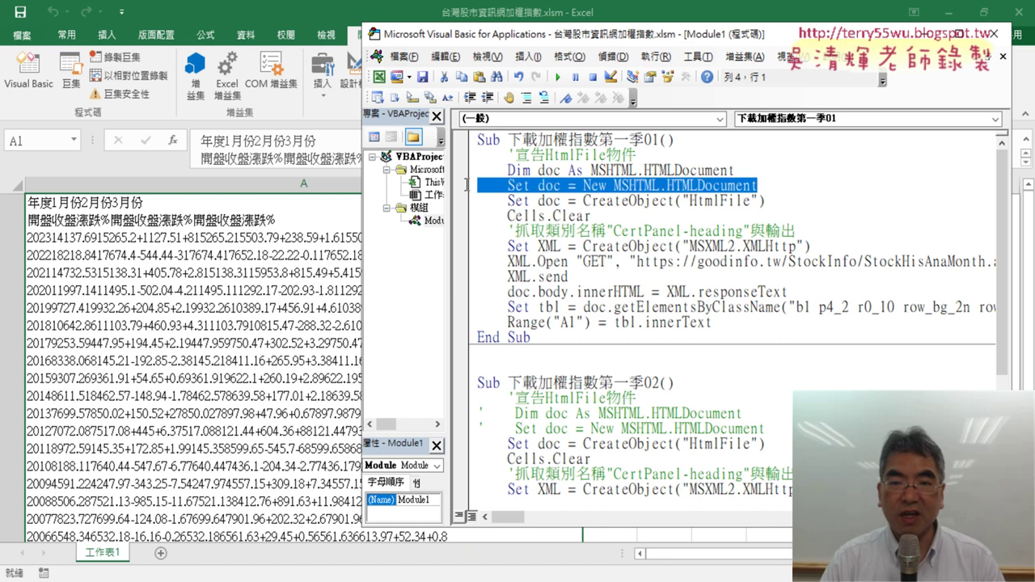
Comment out the CreateObject("HtmlFile") line, keeping the Dim/New MSHTML.HTMLDocument lines active.
left_click(527, 97)
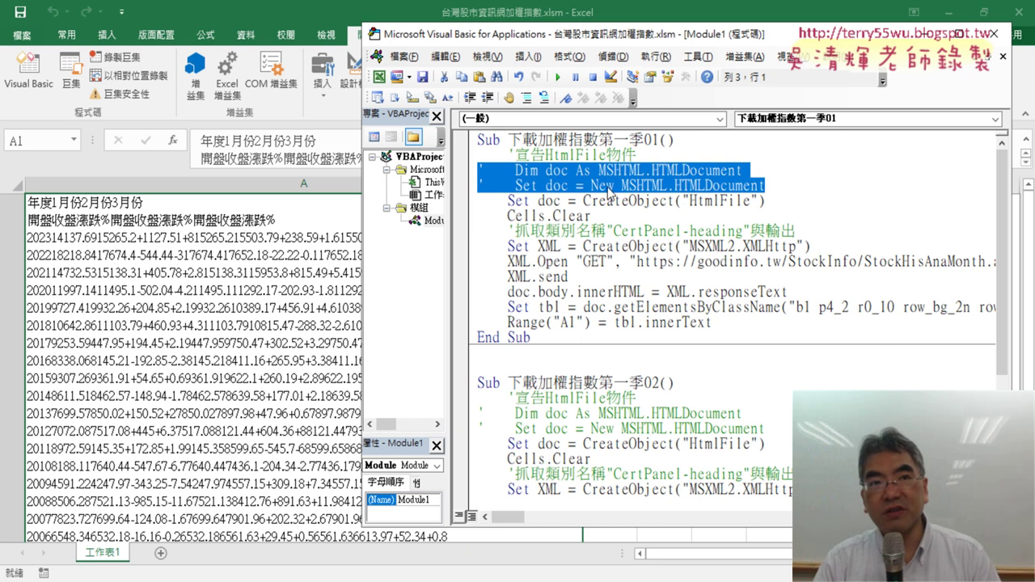
left_click(612, 170)
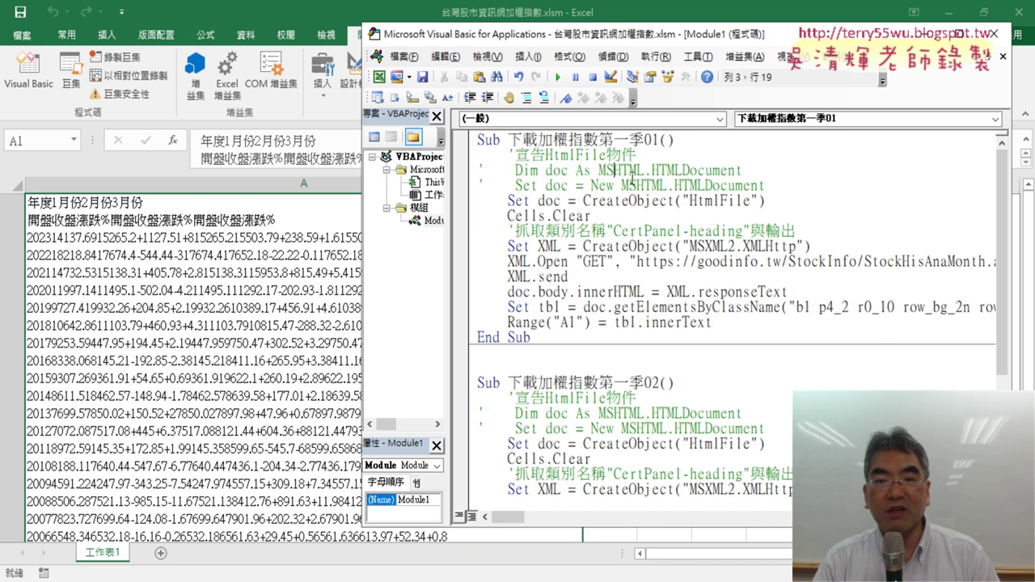
left_click_drag(766, 200, 591, 202)
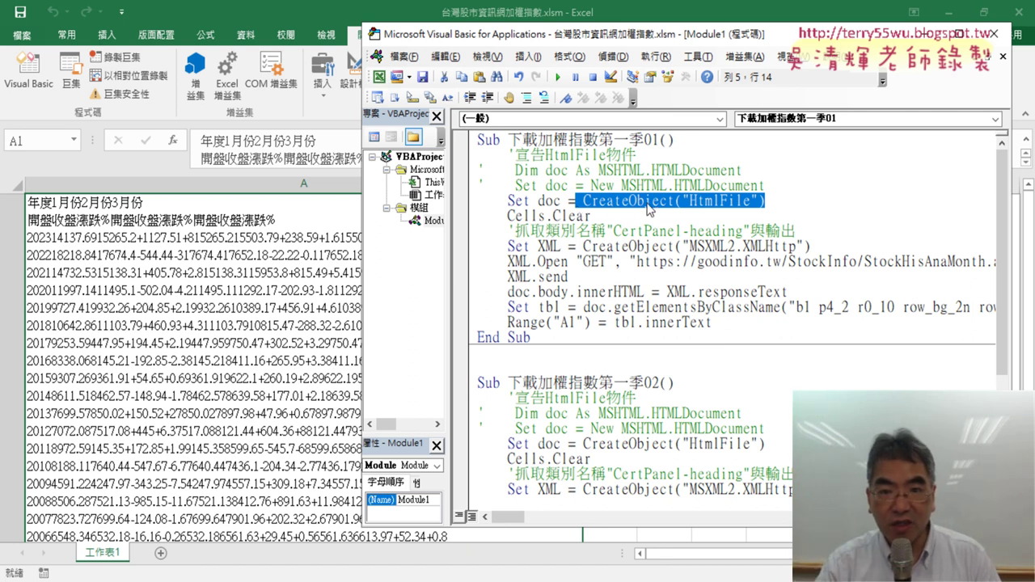
left_click(795, 200)
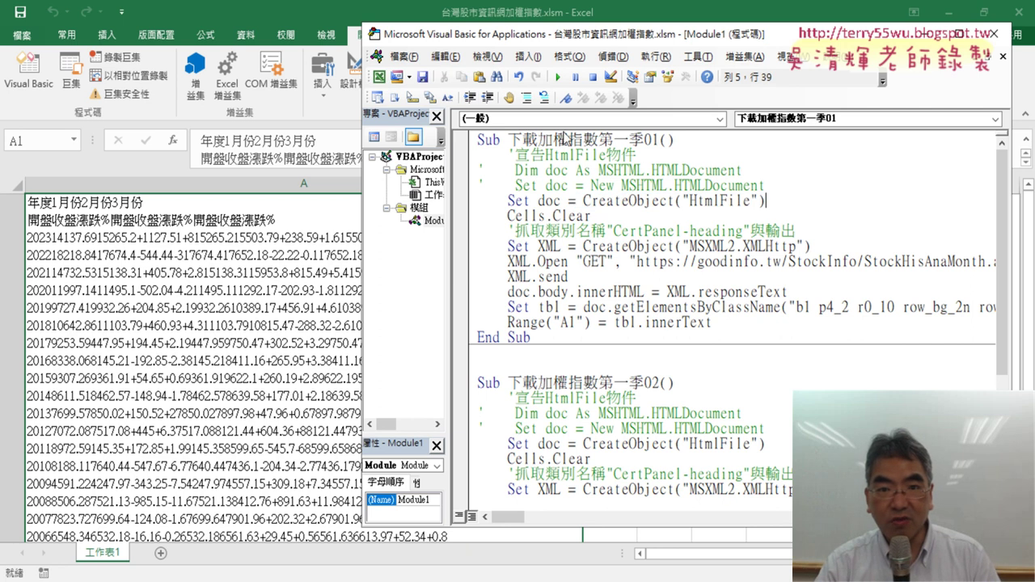
left_click(527, 97)
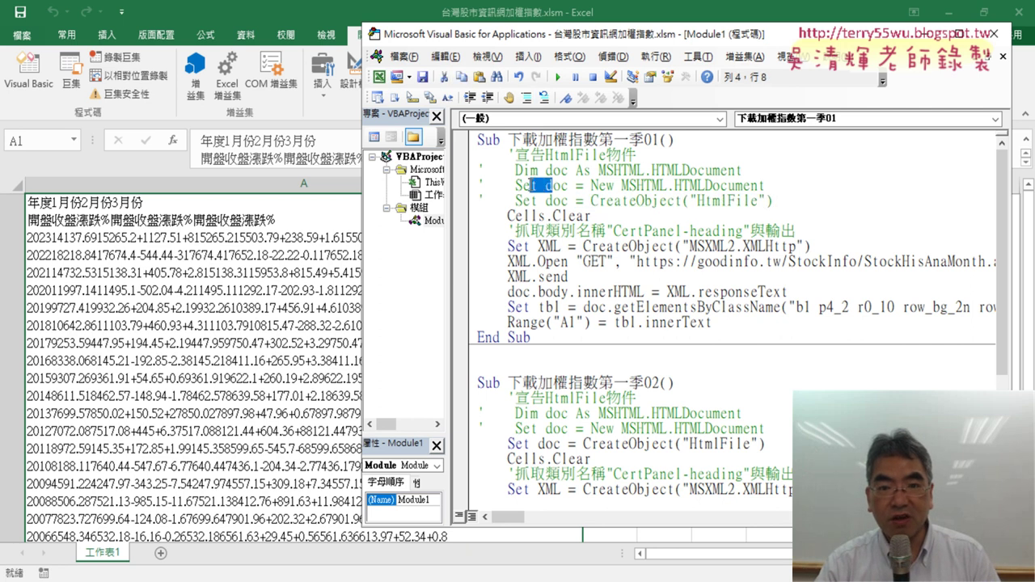
left_click_drag(553, 185, 477, 169)
left_click(543, 97)
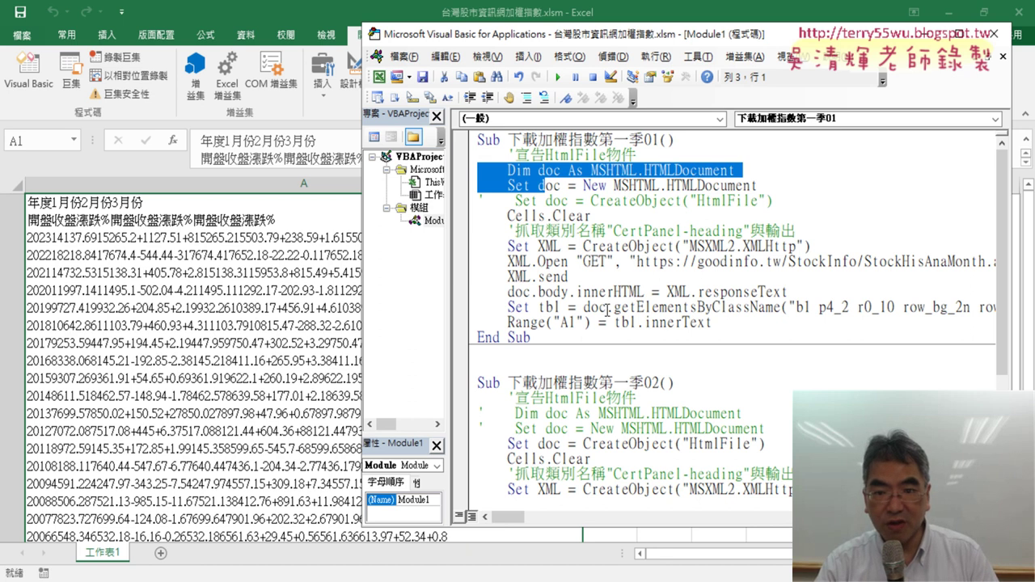
left_click_drag(606, 310, 993, 309)
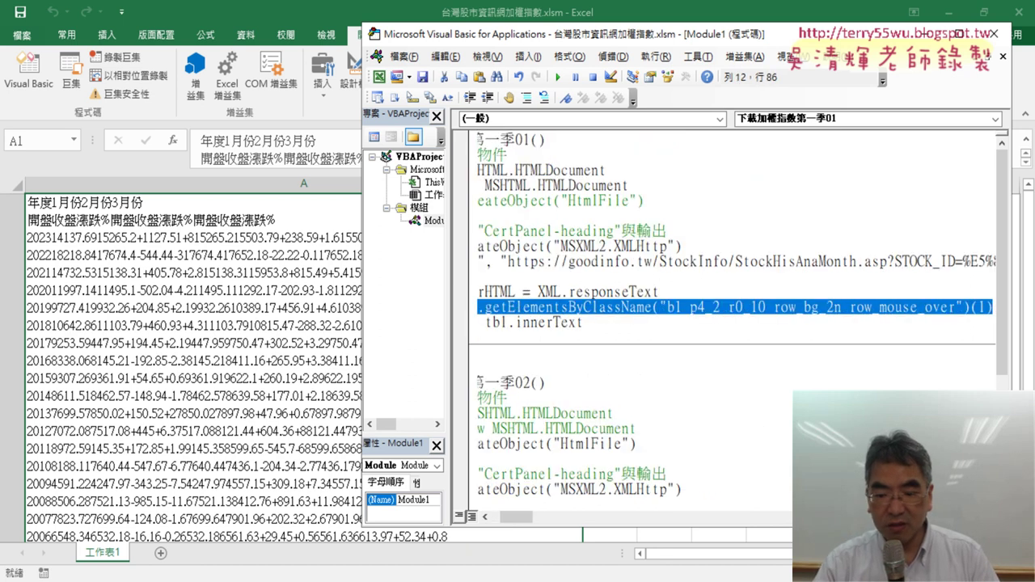
key("Delete")
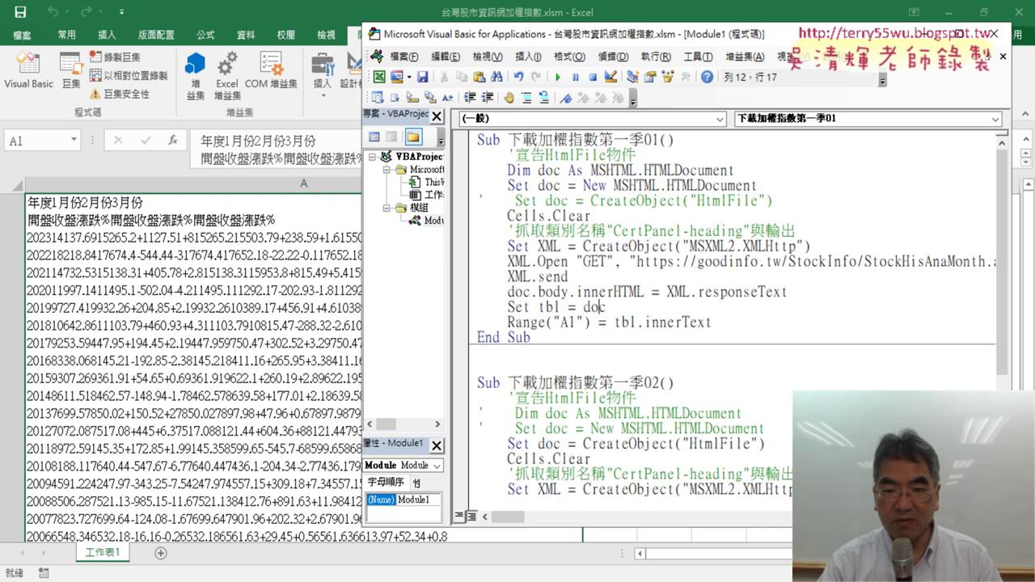
type(".")
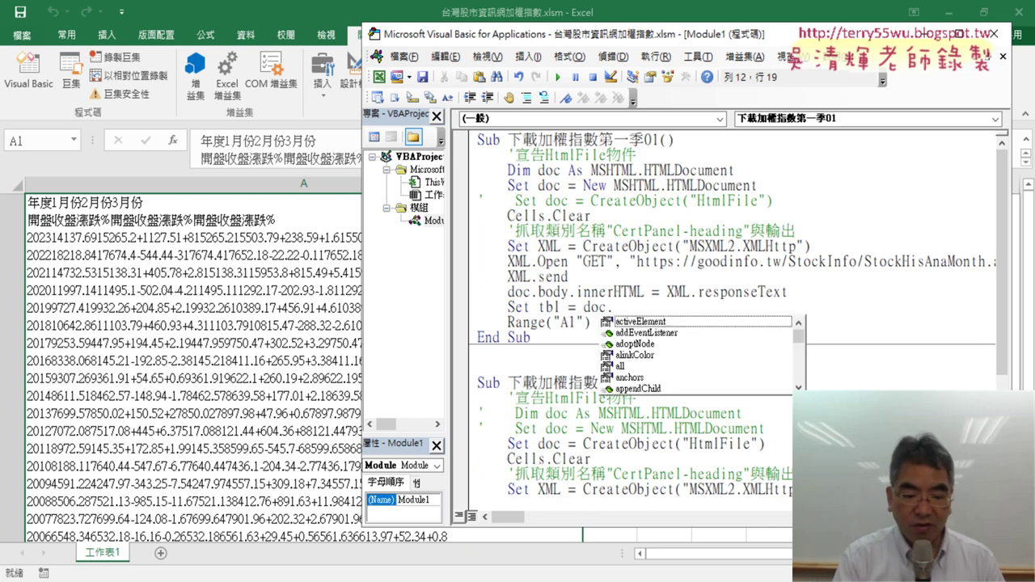
type("ㄊㄧ")
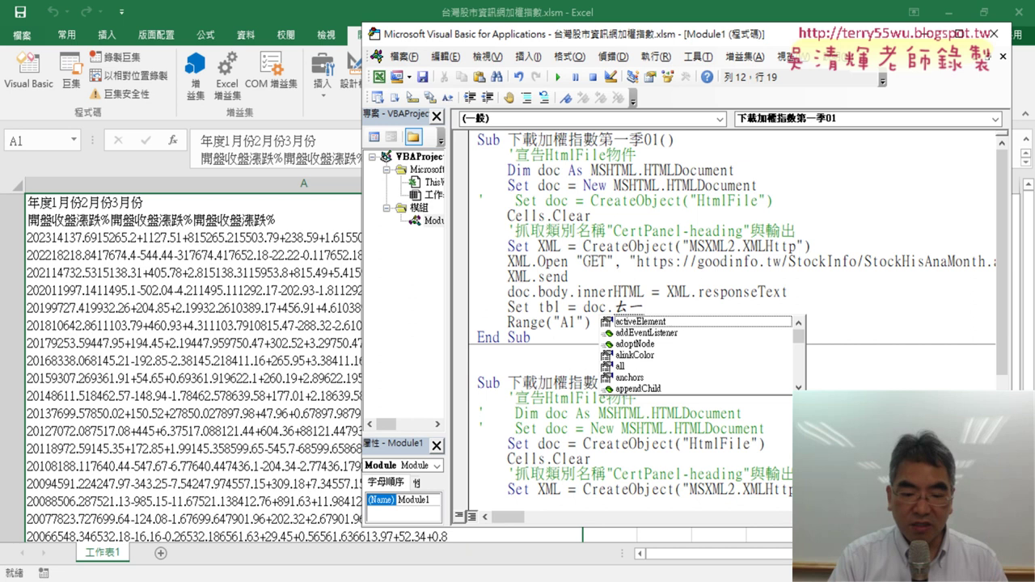
key("Escape")
type("get")
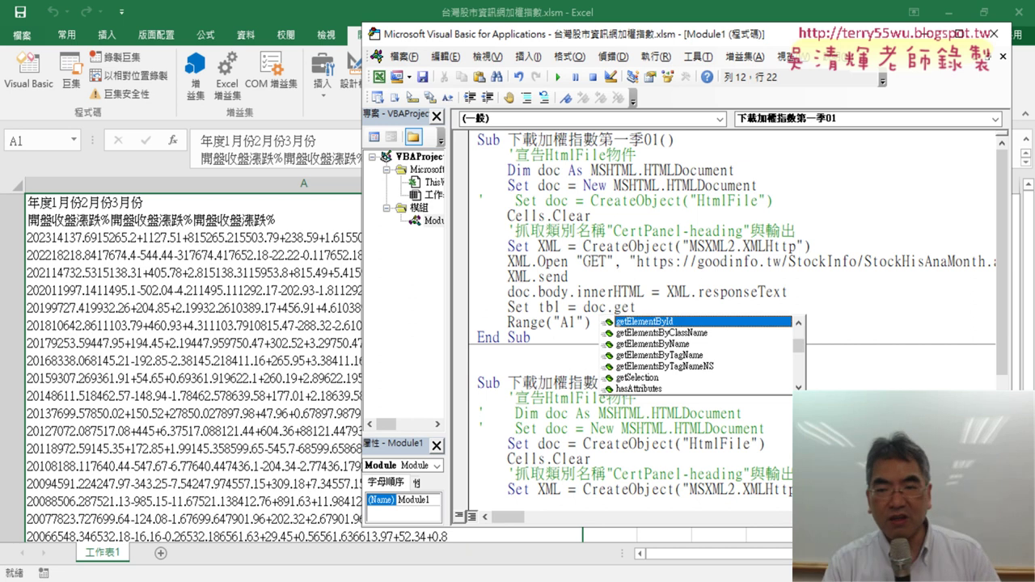
key("Down")
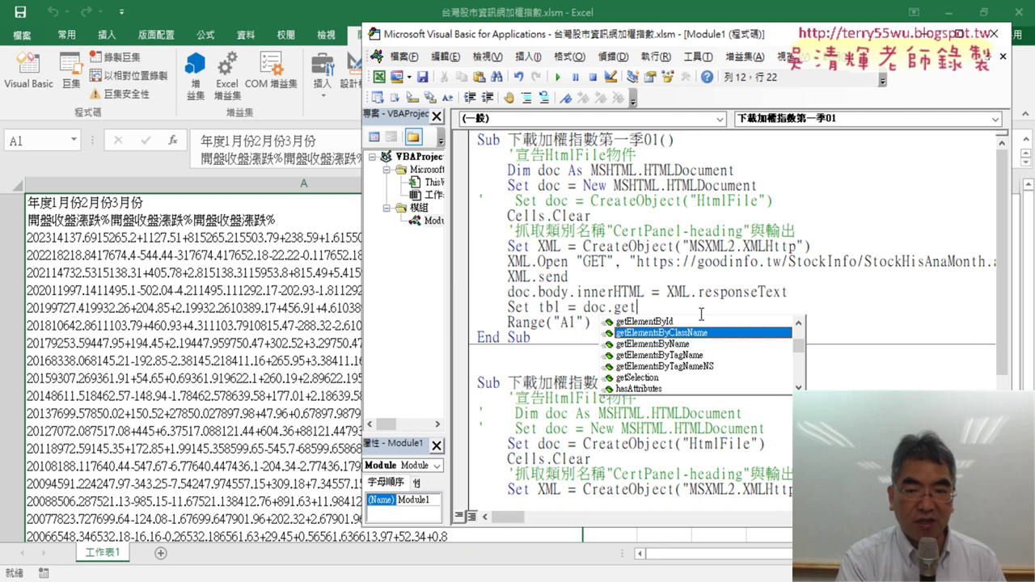
key("Tab")
key("ctrl+v")
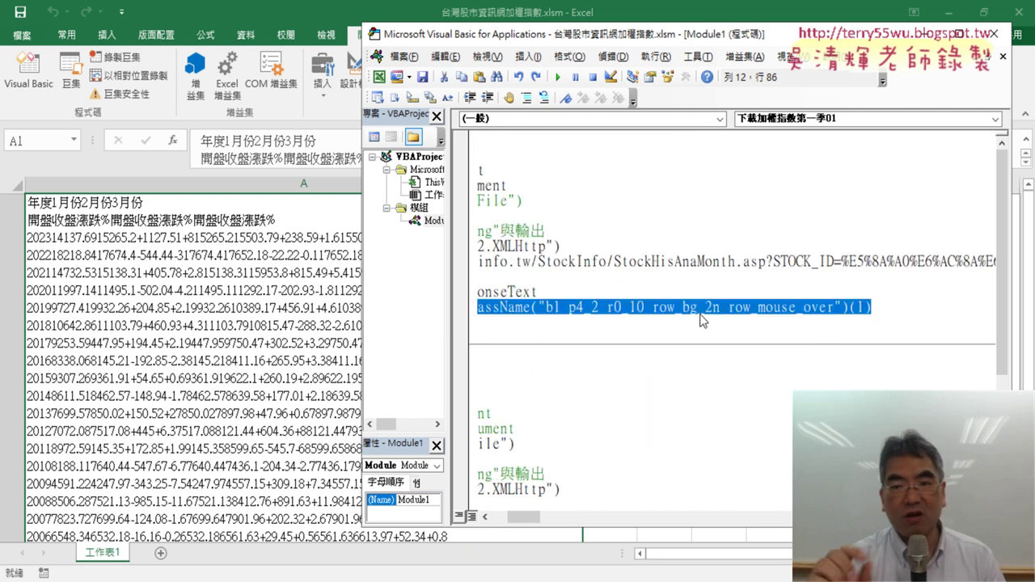
left_click_drag(524, 517, 501, 517)
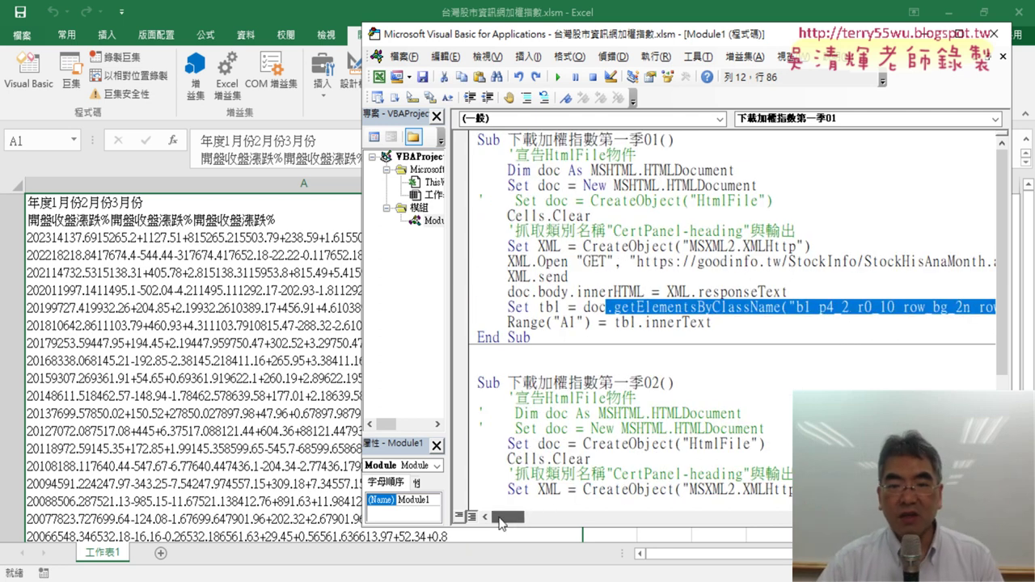
left_click(778, 204)
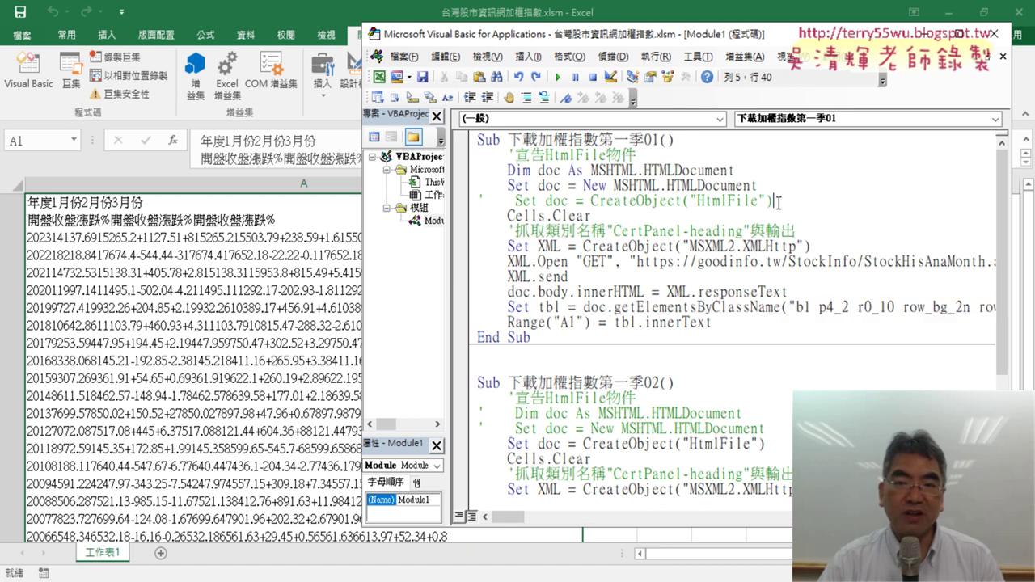
double_click(483, 201)
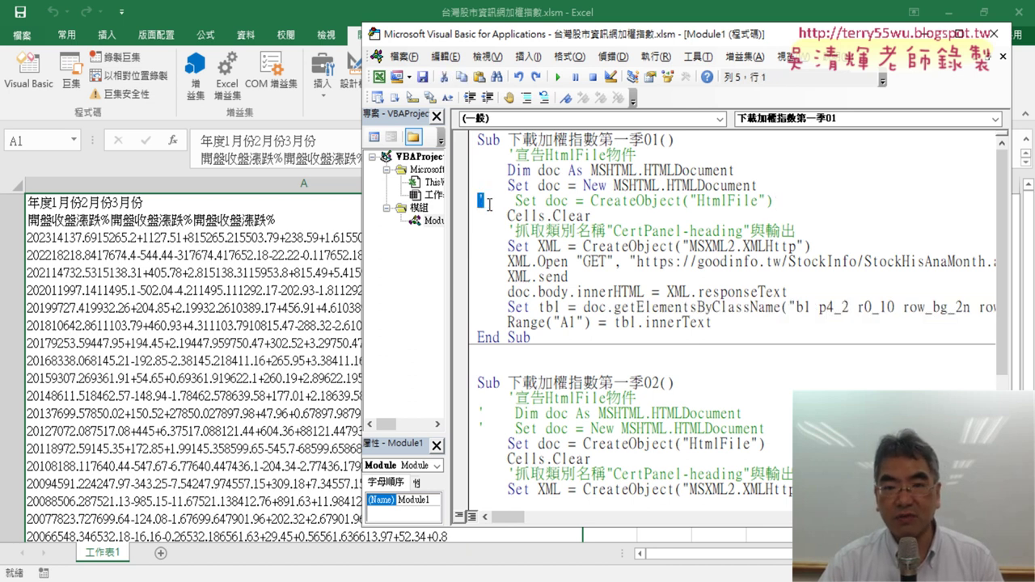
left_click_drag(755, 187, 463, 178)
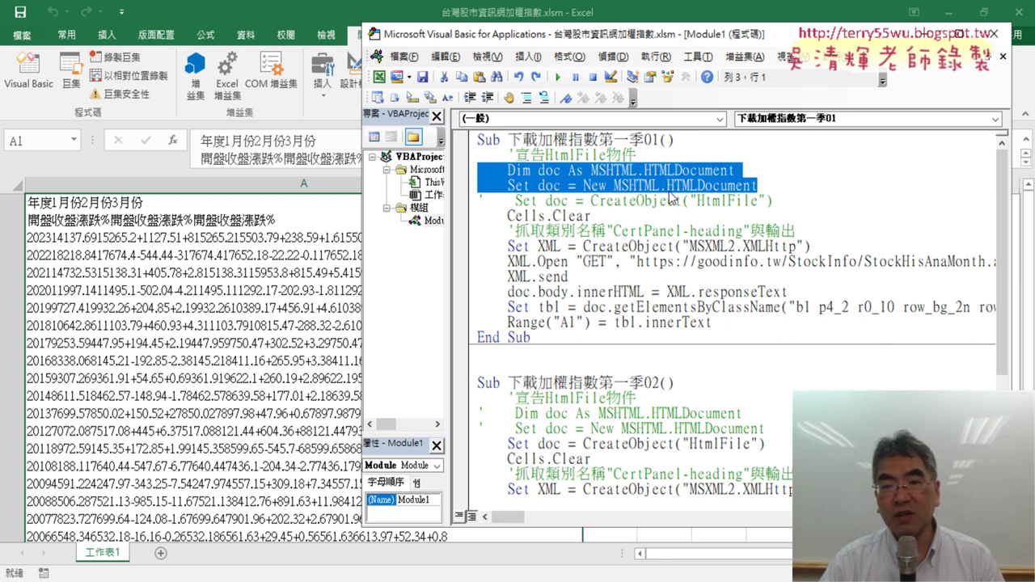
Open the References list and circle Microsoft HTML Object Library in red.
left_click(697, 56)
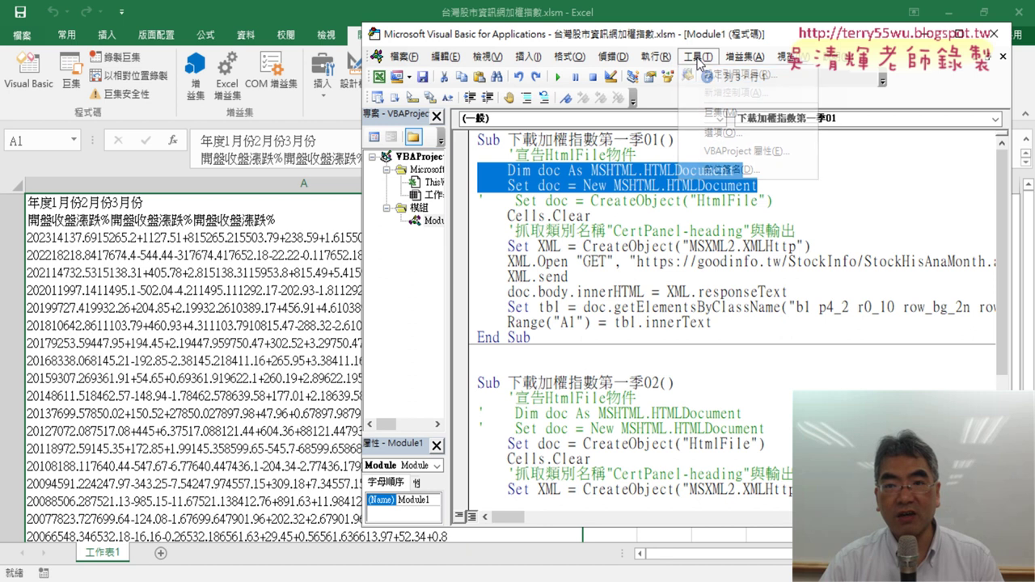
left_click(712, 76)
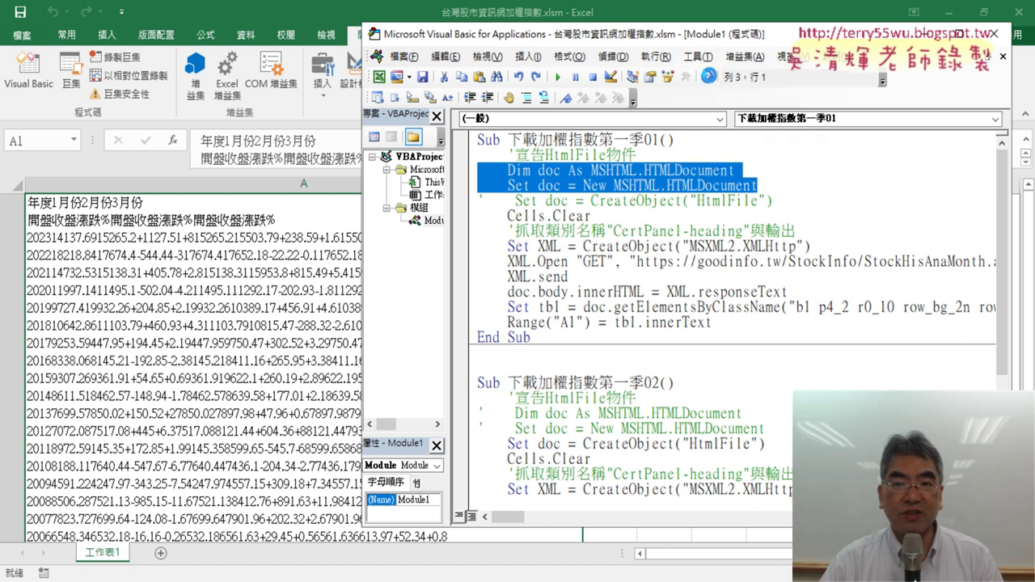
left_click_drag(532, 111, 863, 117)
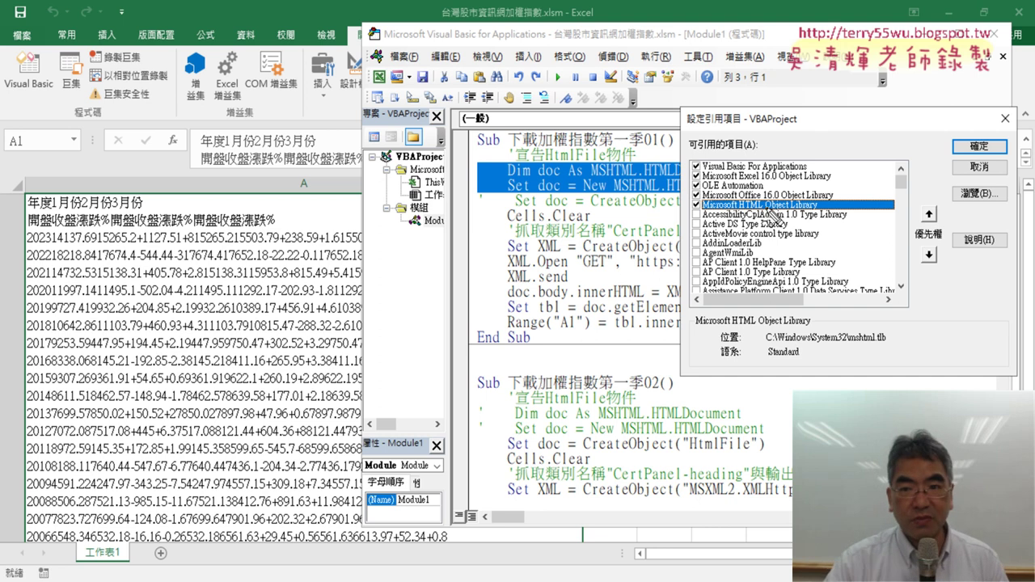
mouse_move(833, 217)
left_mouse_down()
mouse_move(776, 212)
mouse_move(837, 212)
left_mouse_up()
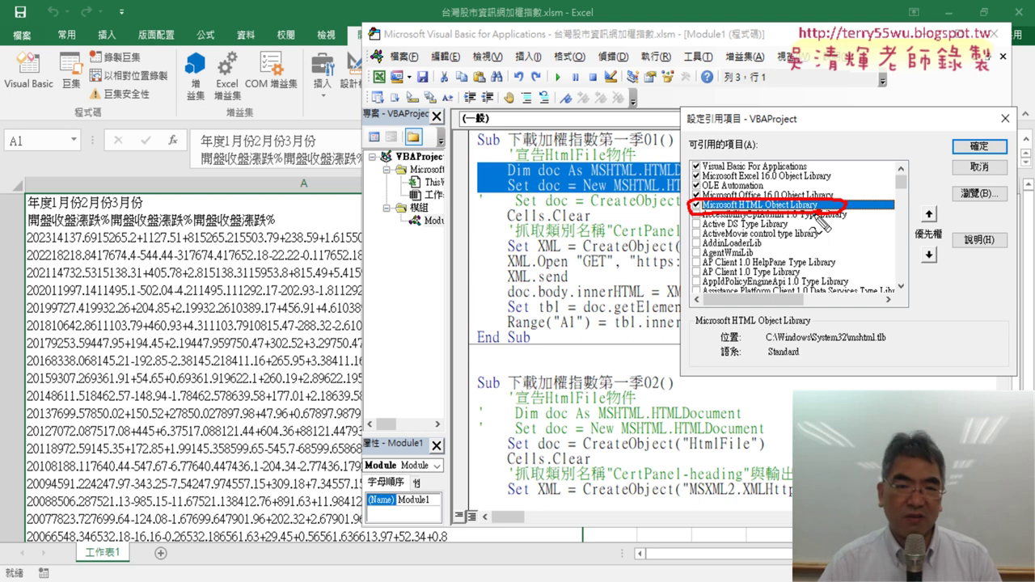
key("Escape")
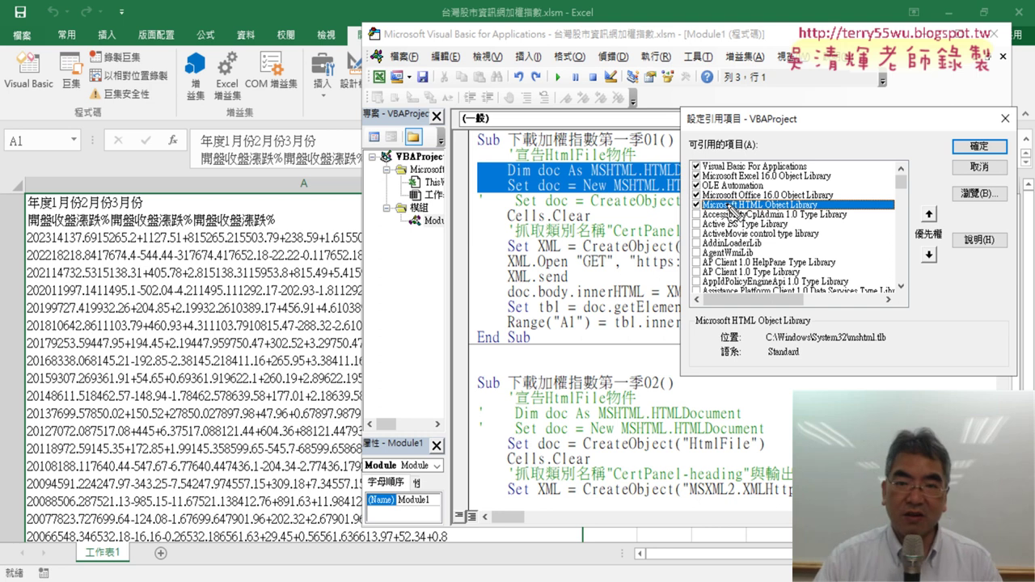
Annotate the Dim/Set MSHTML.HTMLDocument lines and the library as numbered steps, then confirm the reference.
mouse_move(485, 158)
left_mouse_down()
mouse_move(474, 167)
mouse_move(502, 176)
left_mouse_up()
left_click_drag(598, 192, 687, 193)
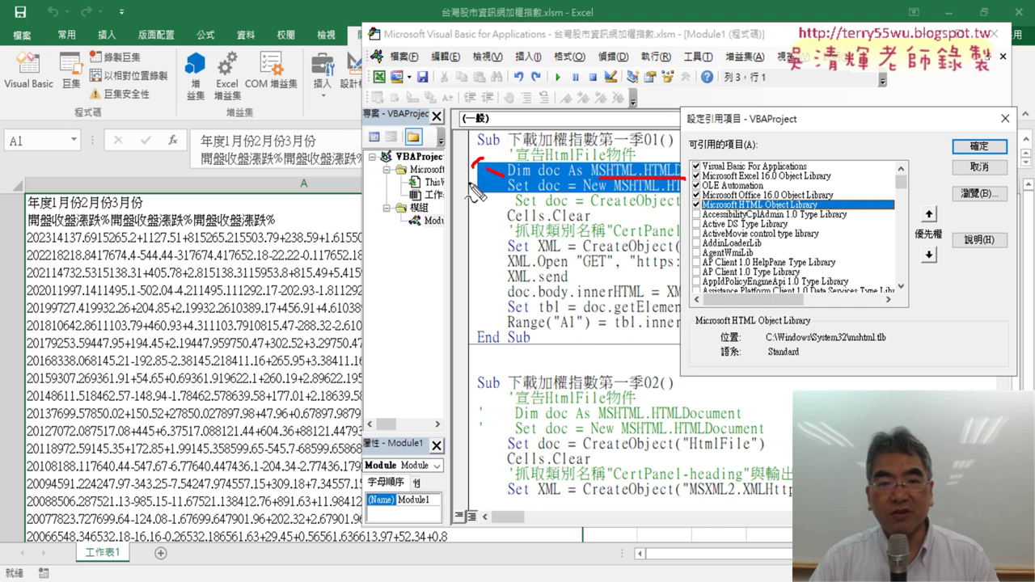
left_click_drag(469, 181, 481, 191)
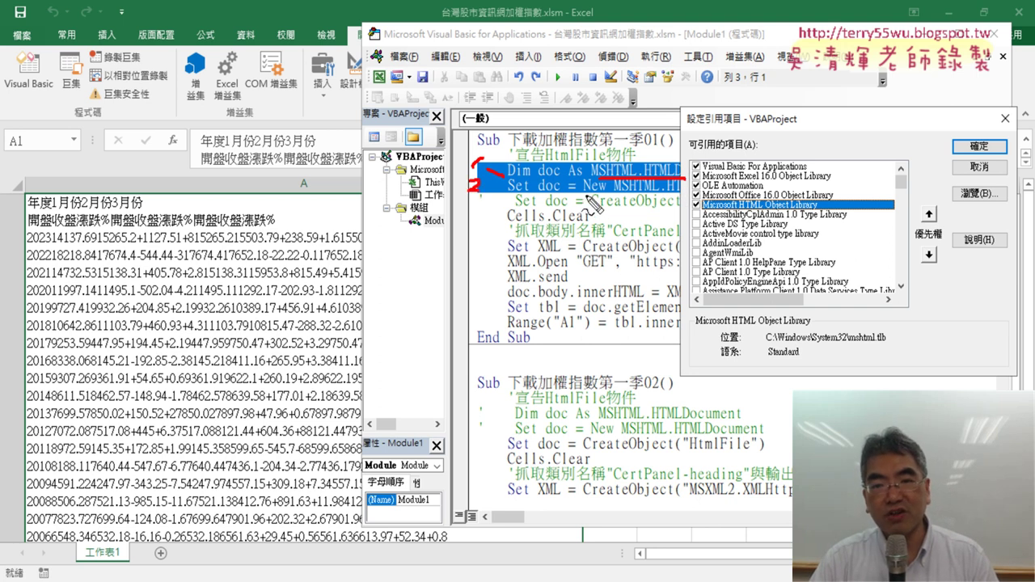
left_click_drag(582, 192, 616, 193)
mouse_move(694, 212)
left_mouse_down()
mouse_move(828, 212)
mouse_move(720, 213)
left_mouse_up()
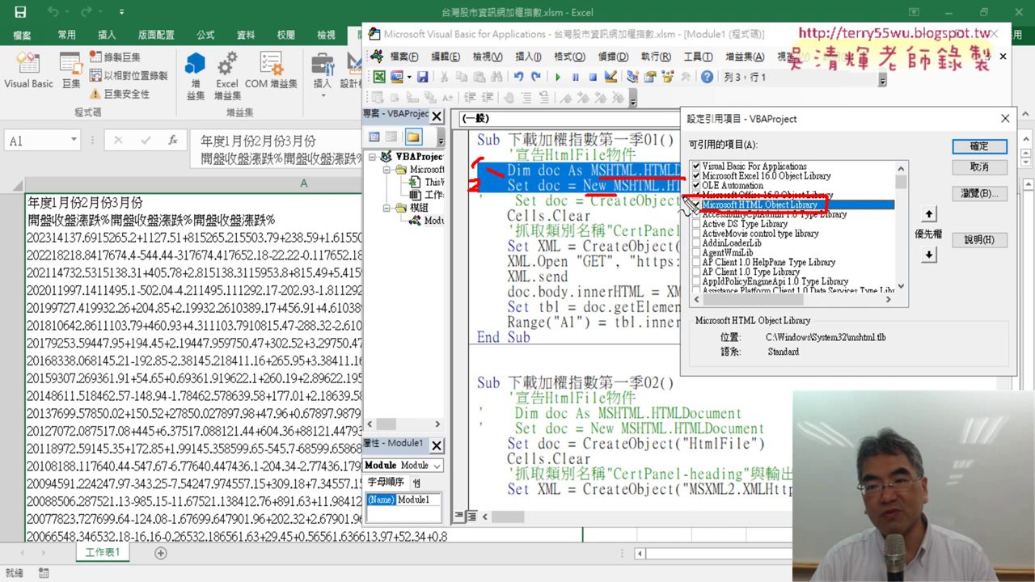
left_click_drag(837, 189, 836, 207)
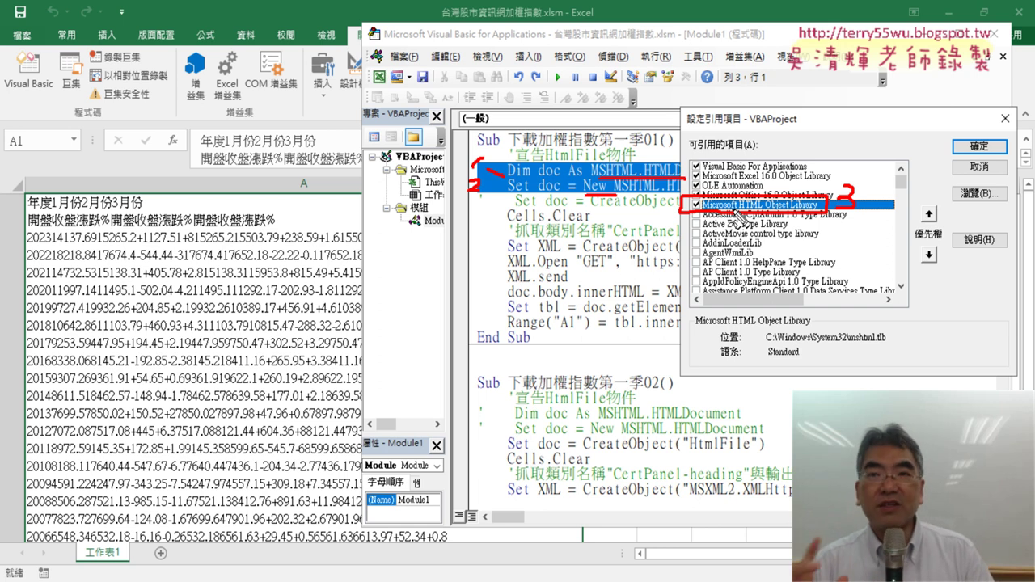
key("Escape")
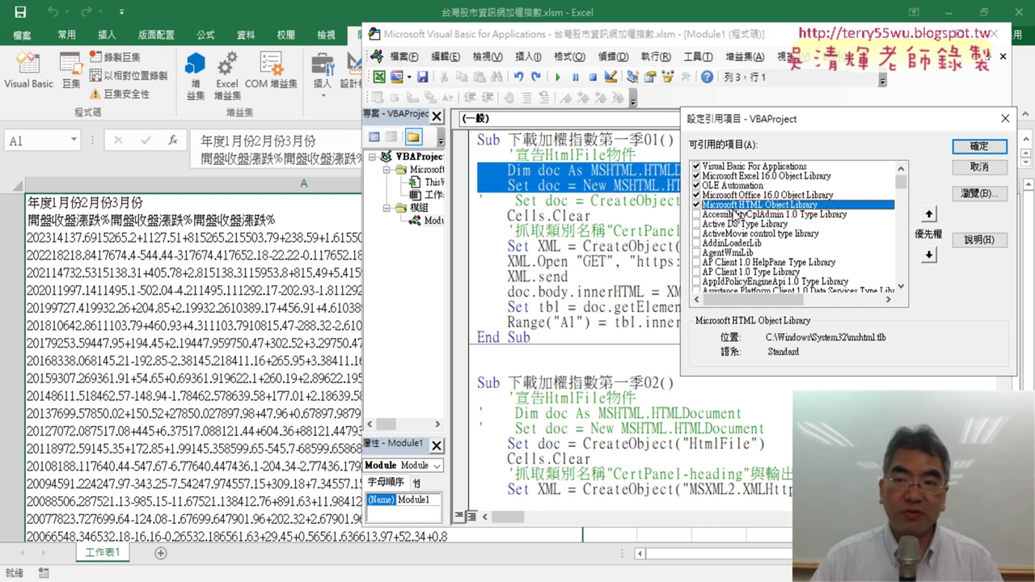
left_click(980, 167)
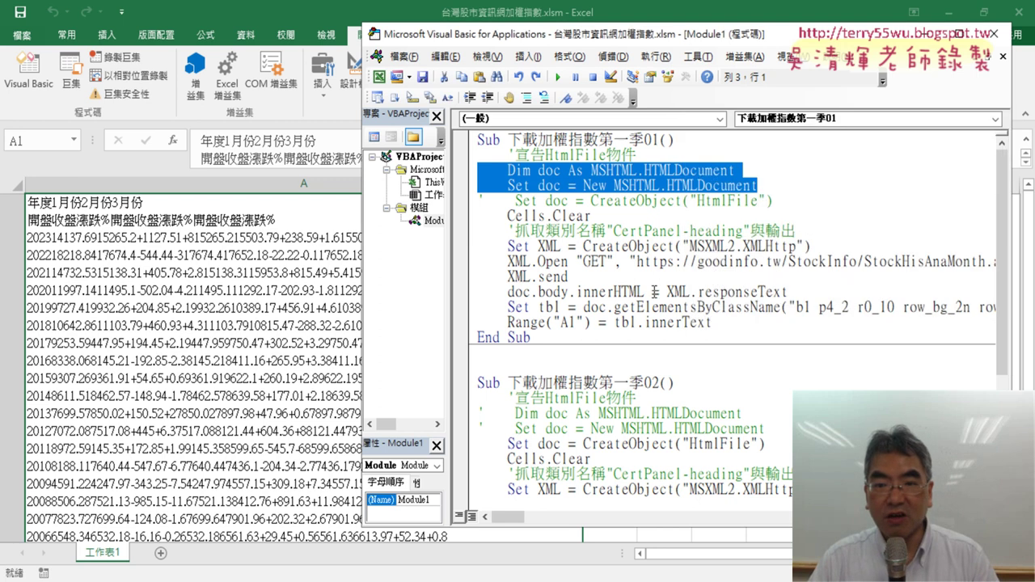
left_click_drag(611, 307, 1023, 307)
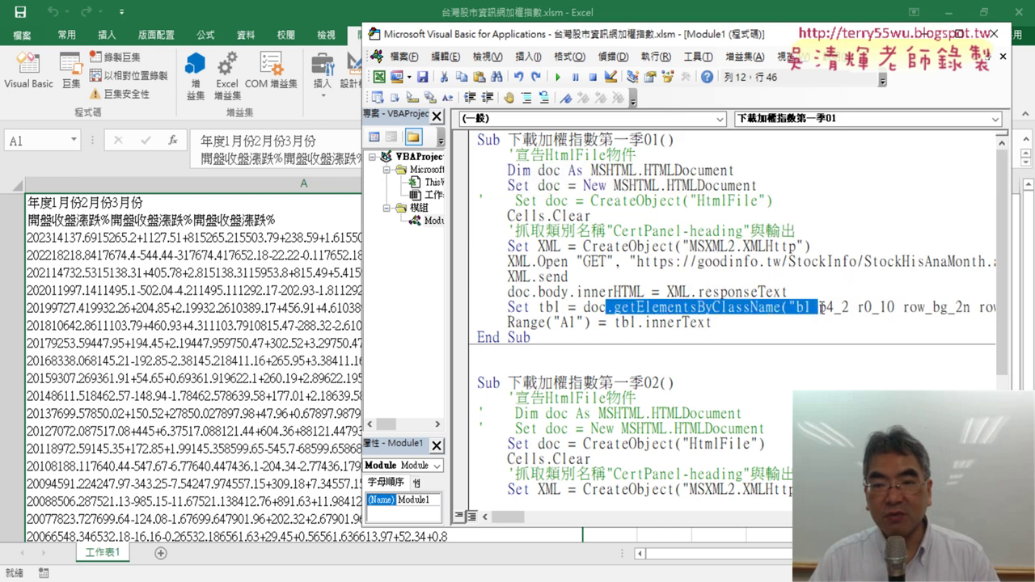
key("Delete")
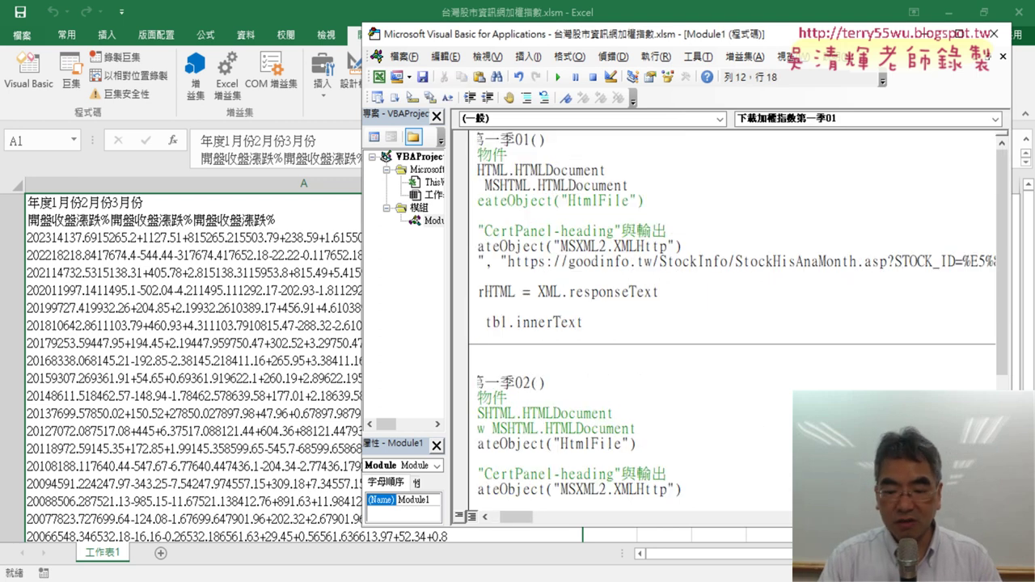
key("Left")
key("Left")
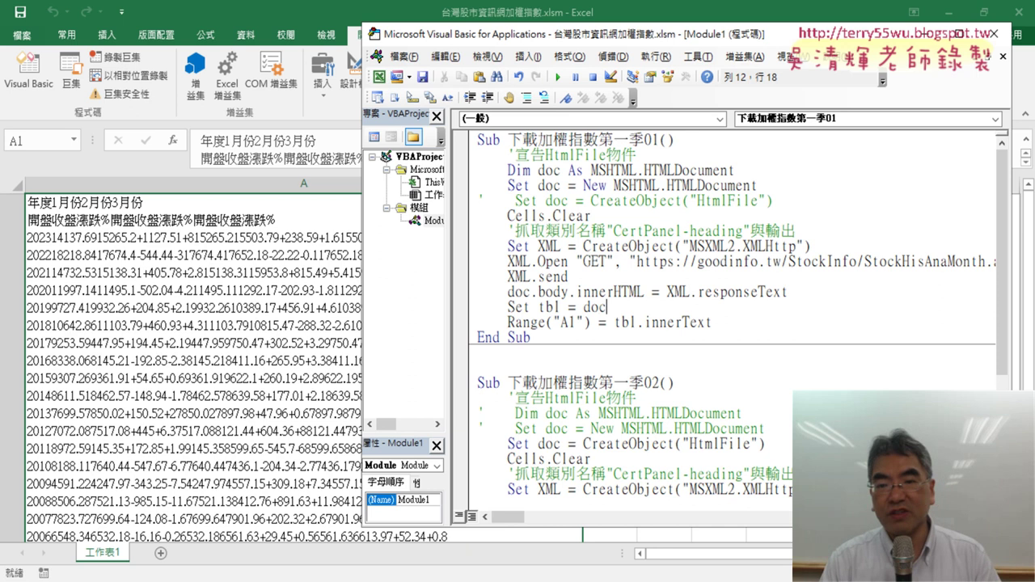
type(".")
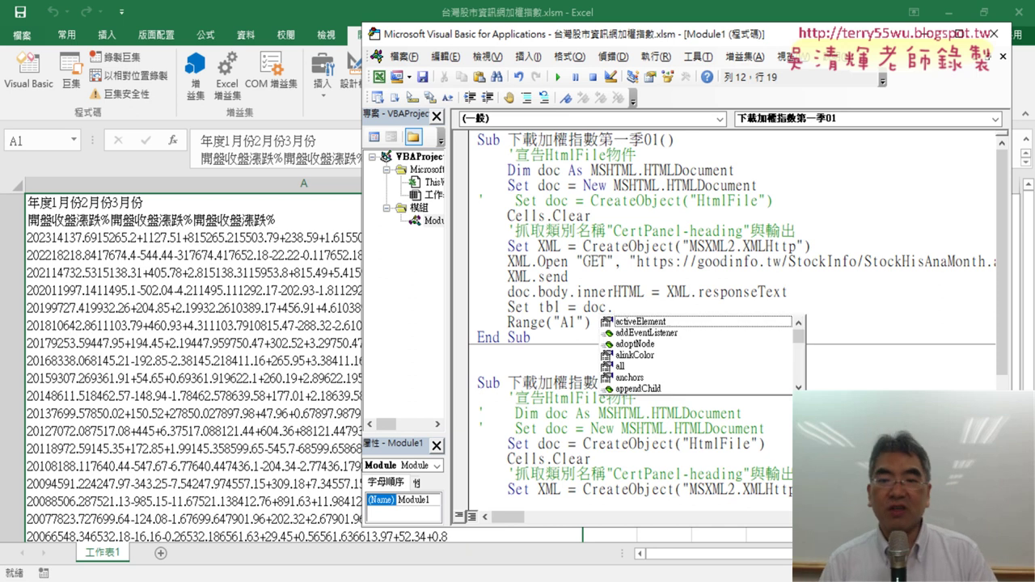
type("ge")
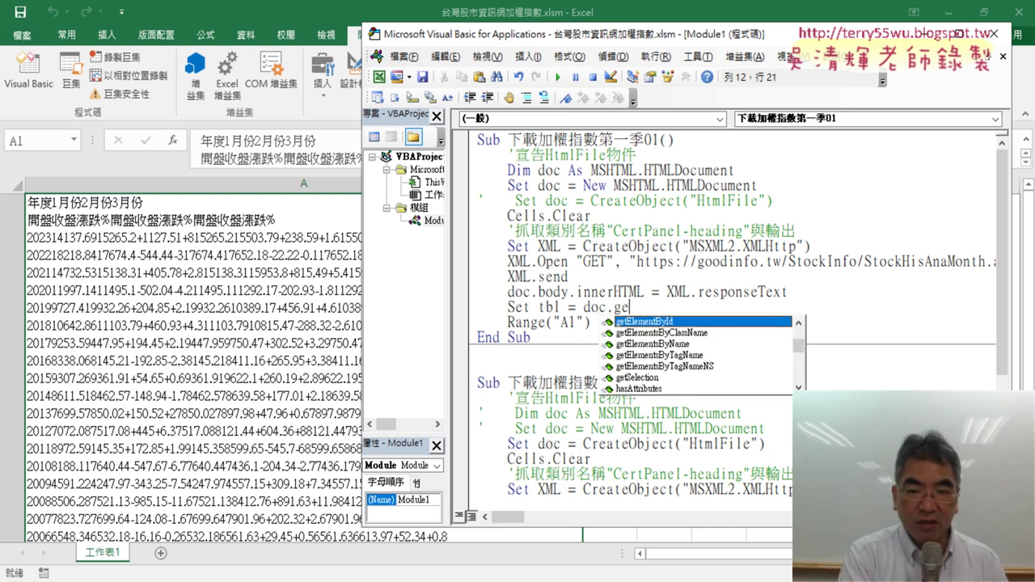
type("t")
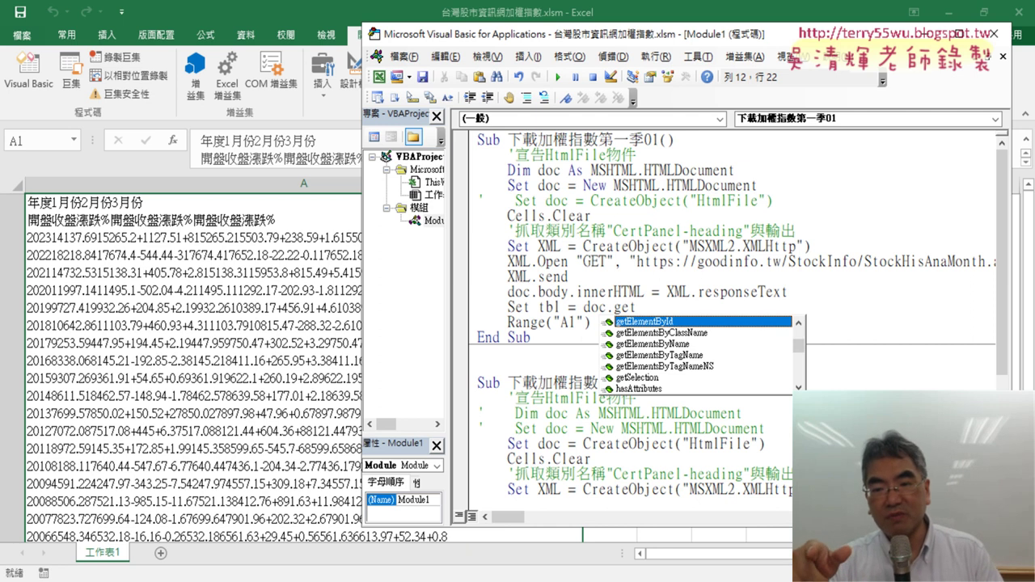
left_click(719, 356)
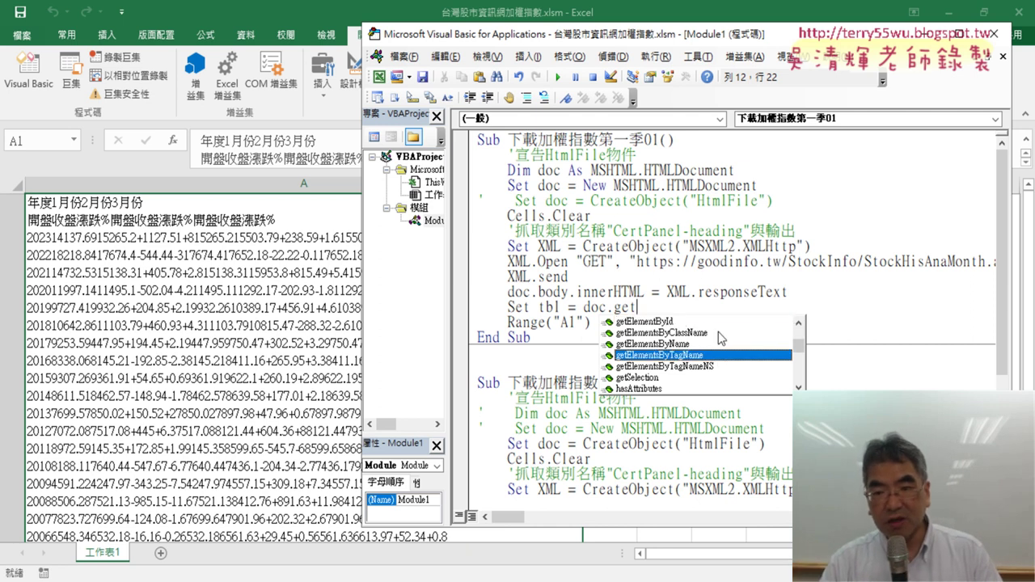
left_click(718, 332)
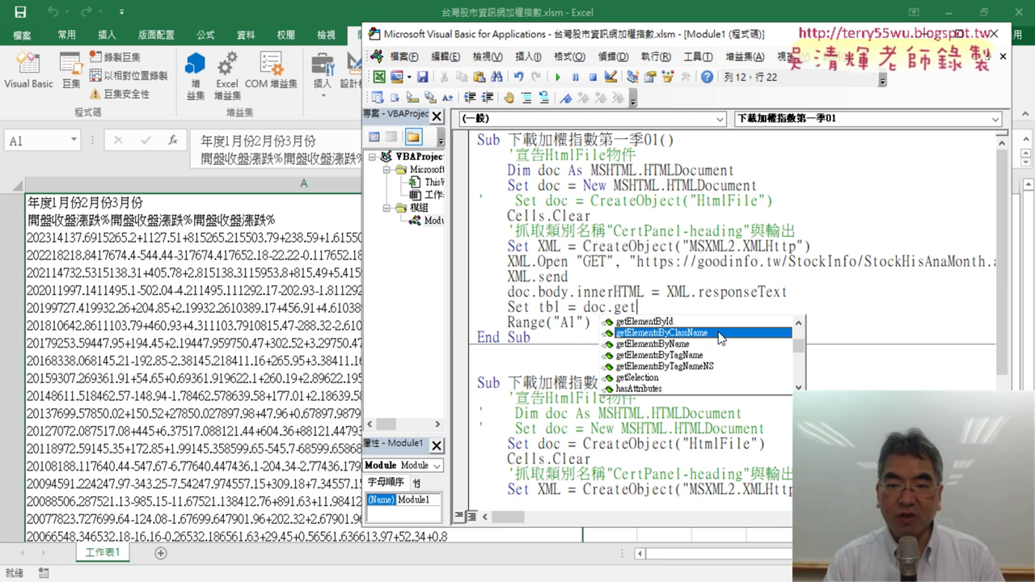
key("Up")
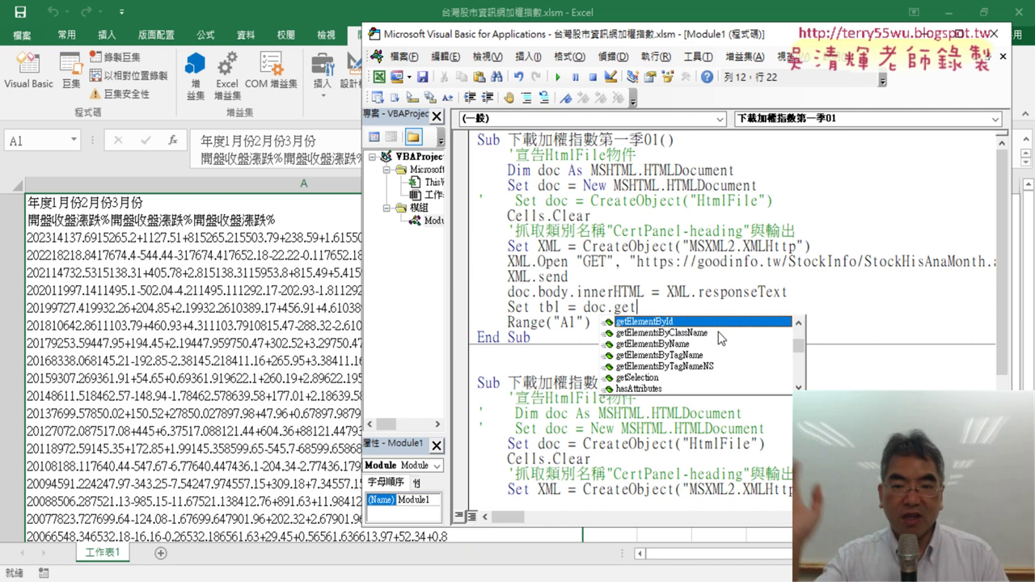
key("Escape")
key("ctrl+z")
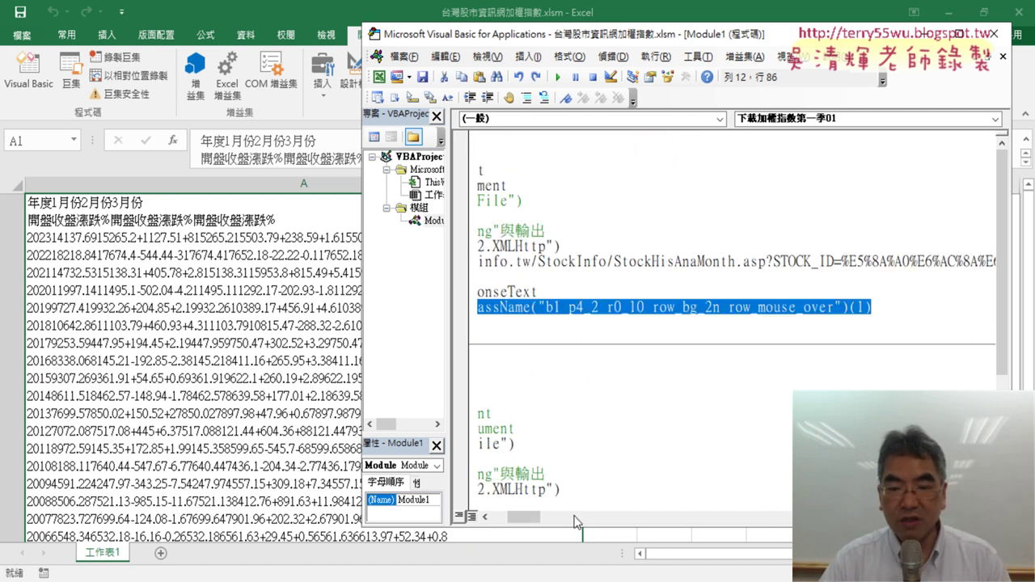
Comment out the Dim/Set MSHTML.HTMLDocument lines and uncomment Set doc = CreateObject("HtmlFile").
left_click_drag(524, 516, 483, 517)
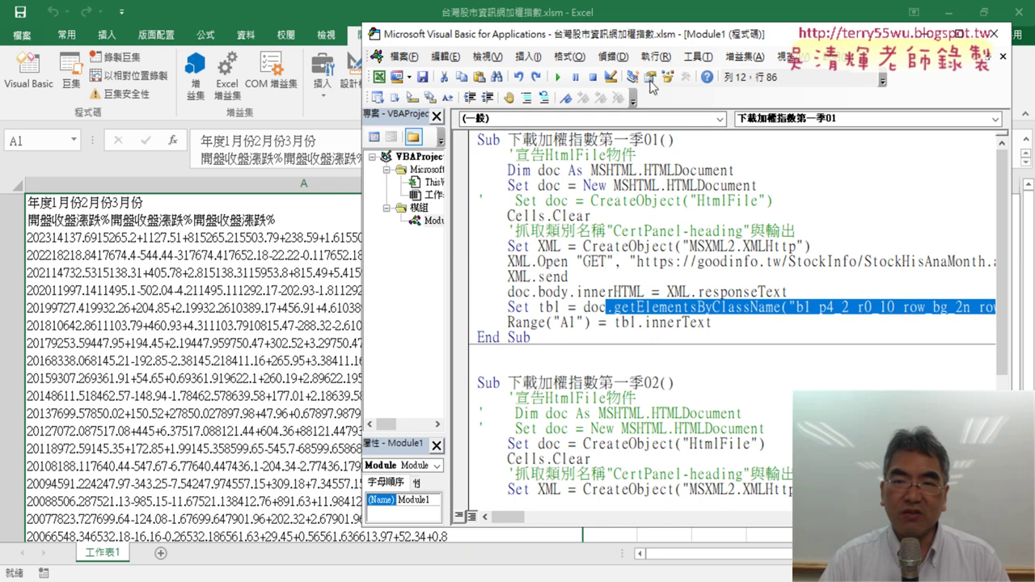
left_click(698, 56)
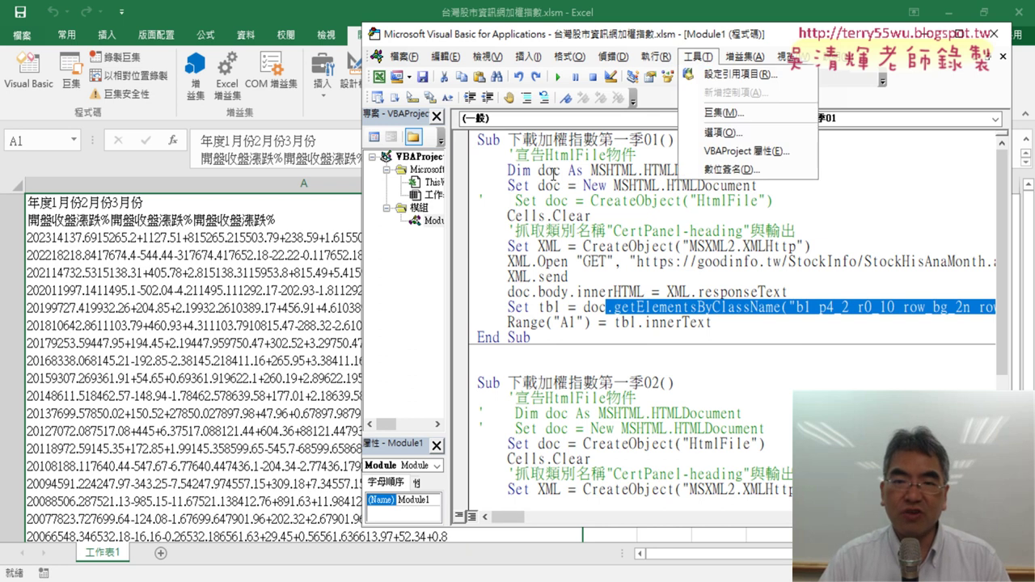
left_click(786, 197)
left_click_drag(759, 185, 462, 173)
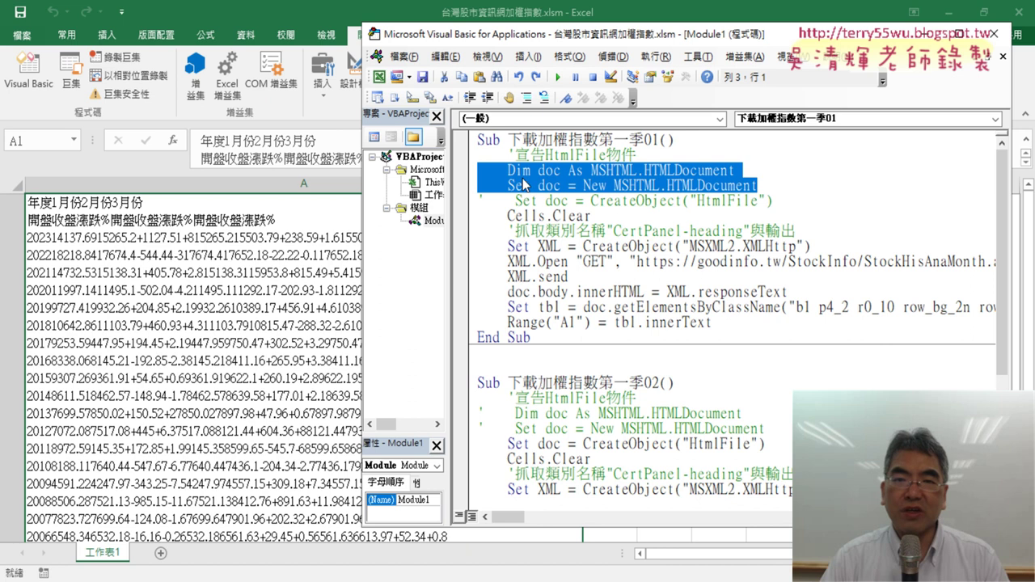
left_click(527, 97)
left_click_drag(485, 200, 475, 200)
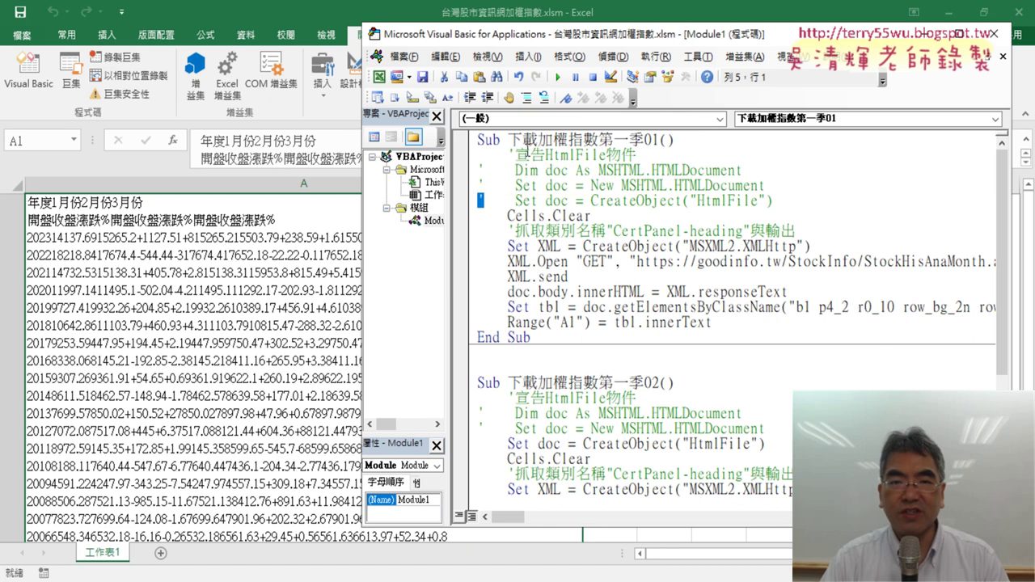
left_click(544, 97)
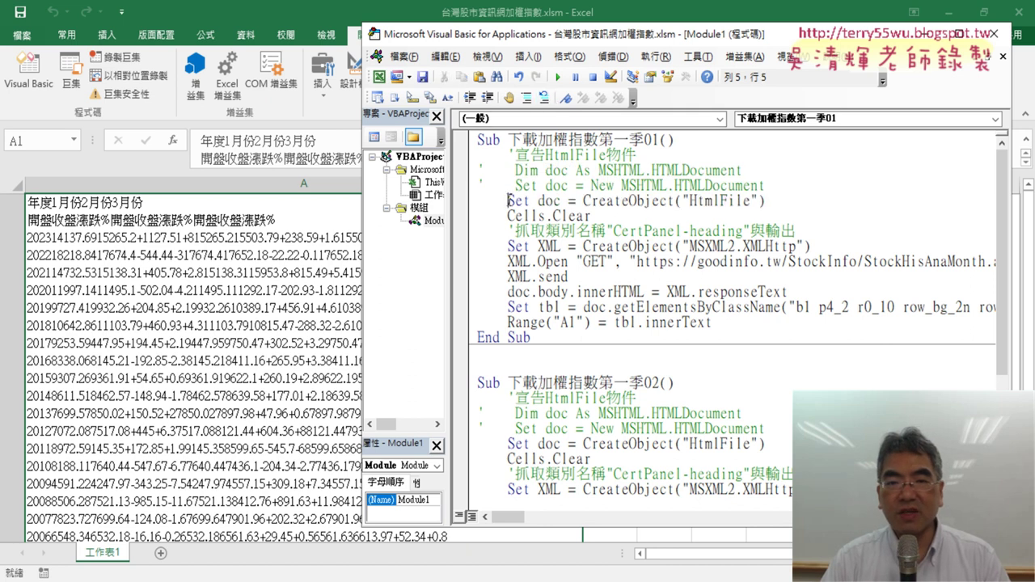
left_click_drag(508, 201, 767, 202)
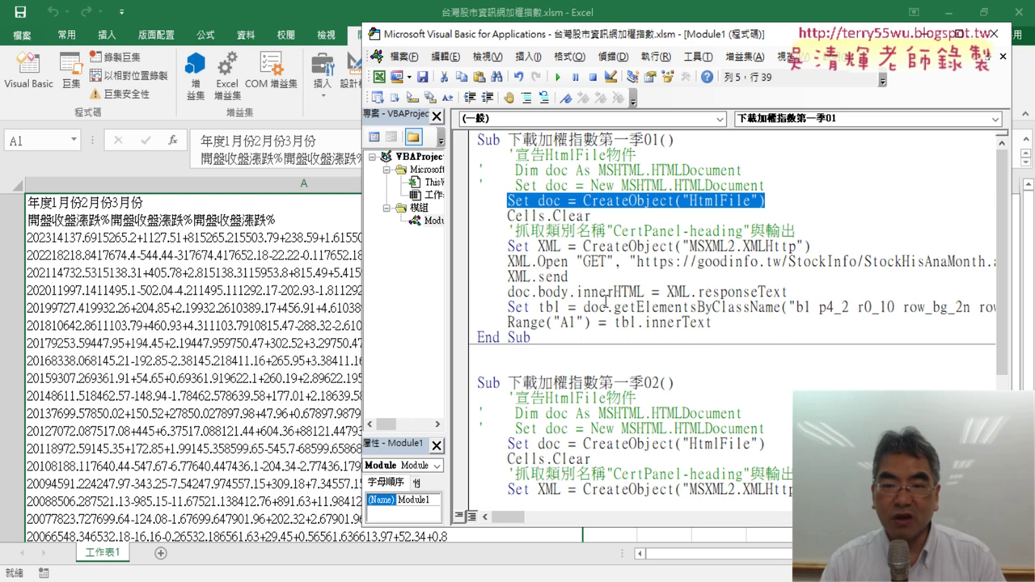
left_click_drag(607, 308, 1005, 306)
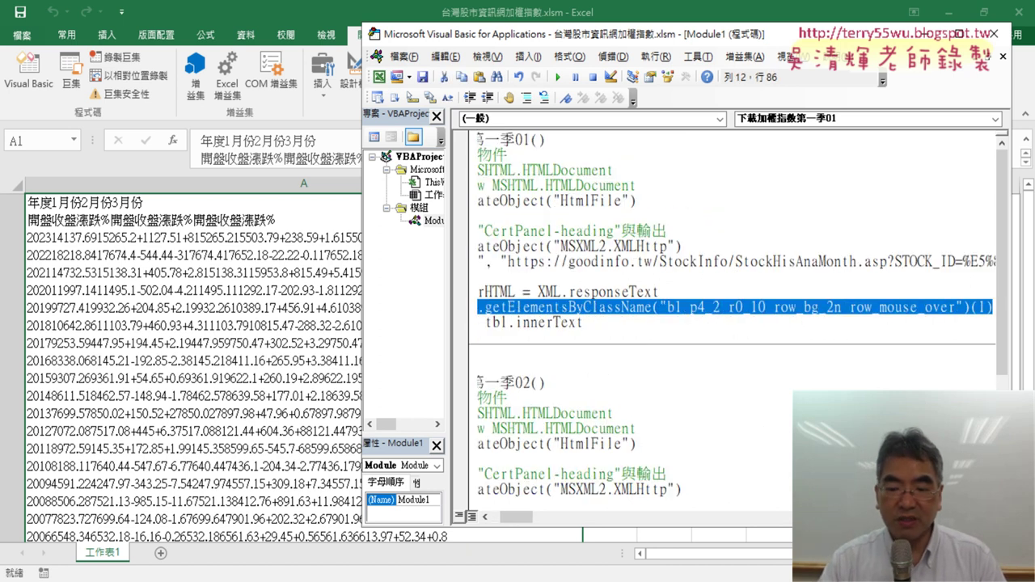
key("Delete")
key("Left")
key("Left")
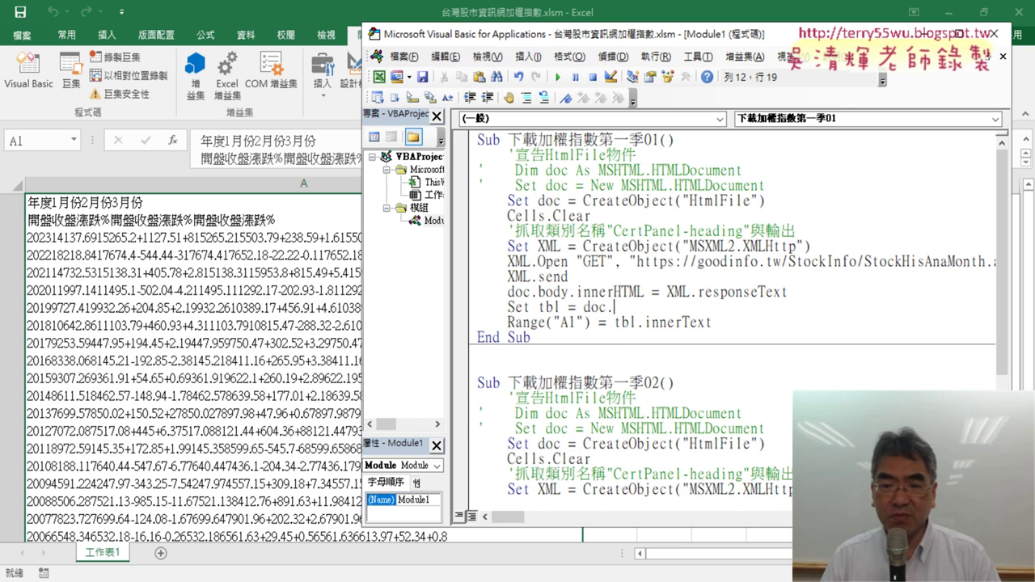
key("ctrl+v")
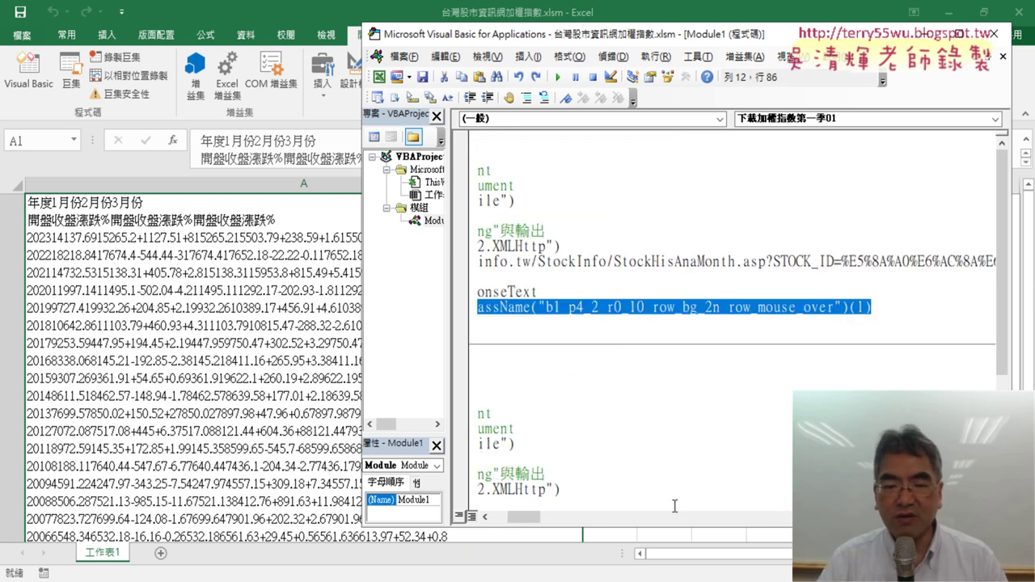
left_click_drag(518, 523, 492, 523)
Run the late-bound first macro, inspect run-time error 438 via Debug, then reset it.
left_click(617, 200)
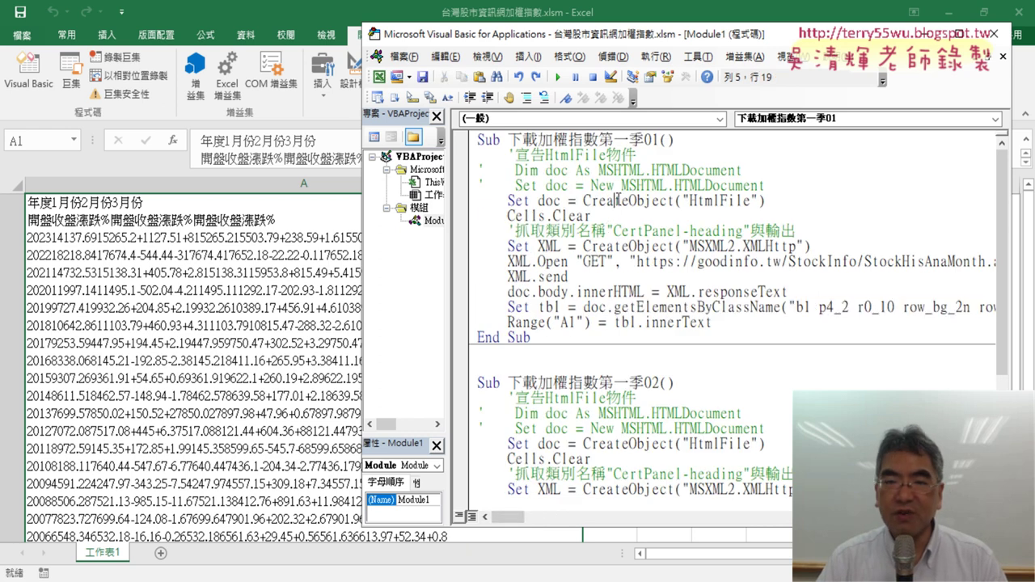
left_click(557, 76)
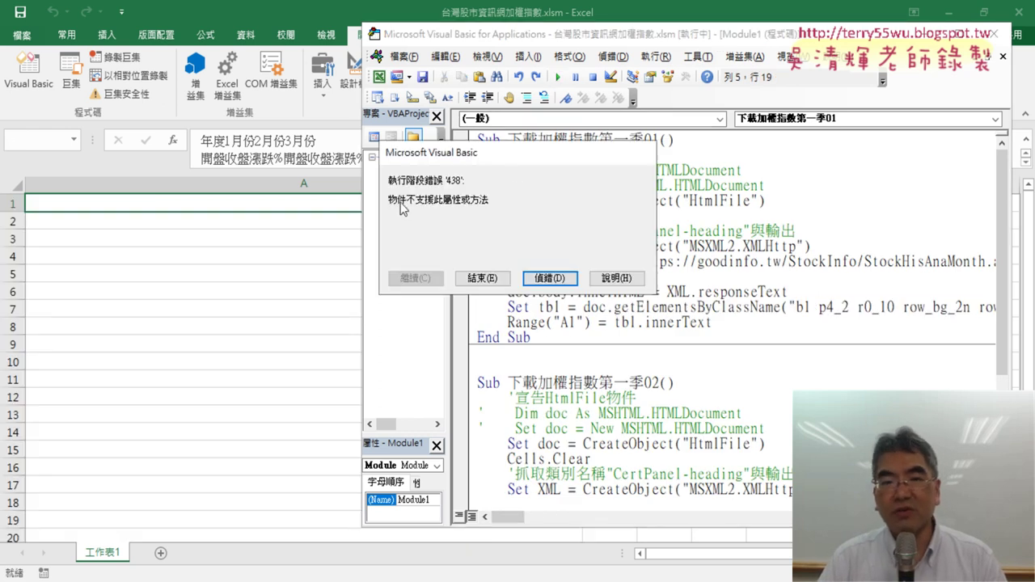
left_click_drag(526, 167, 529, 286)
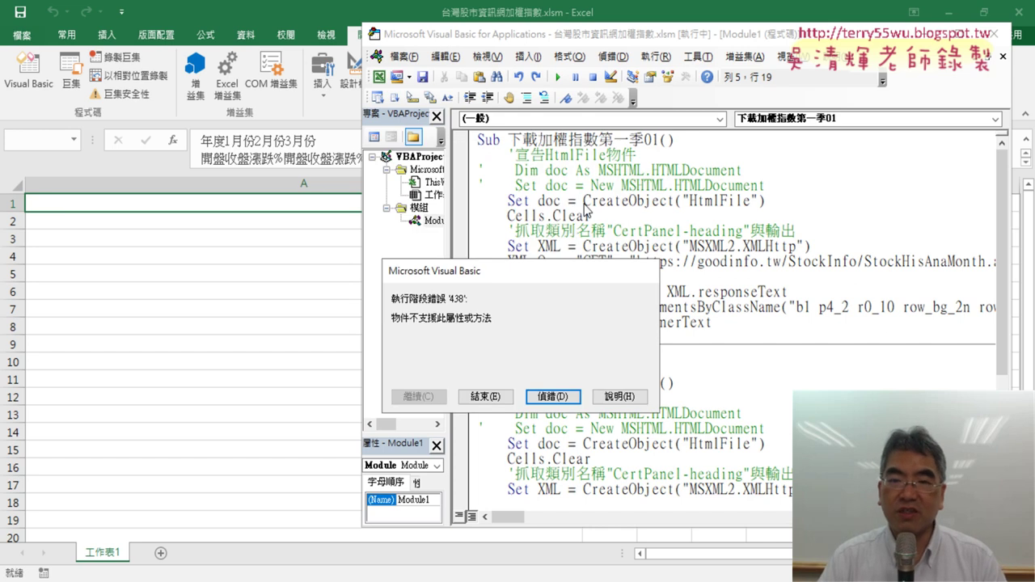
left_click(552, 396)
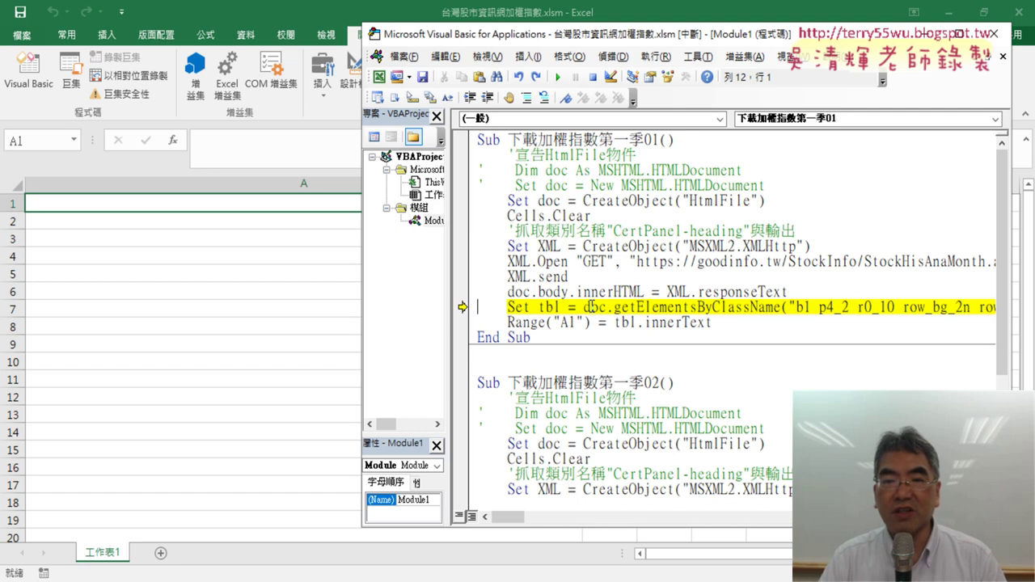
left_click(593, 77)
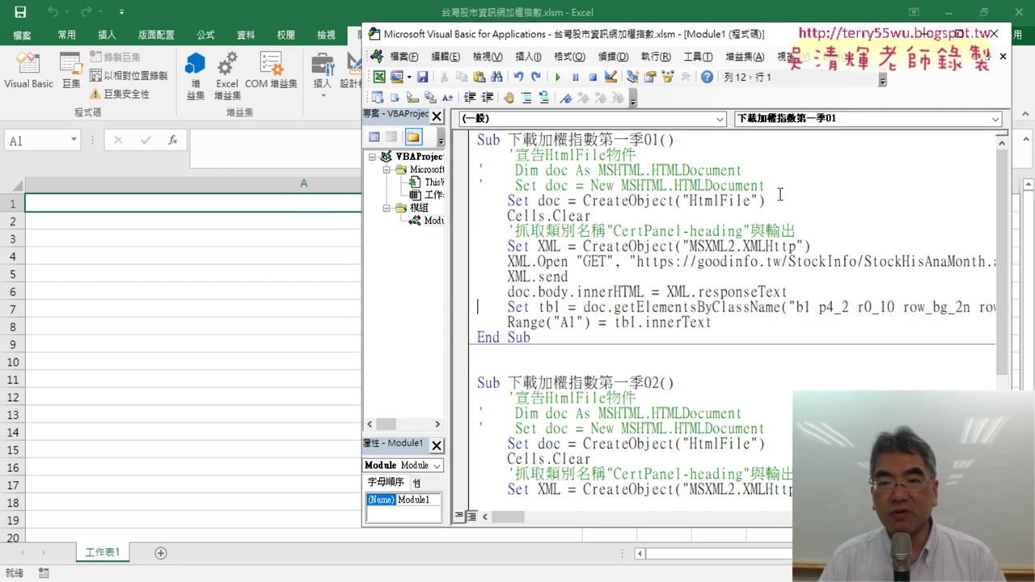
left_click_drag(779, 194, 471, 169)
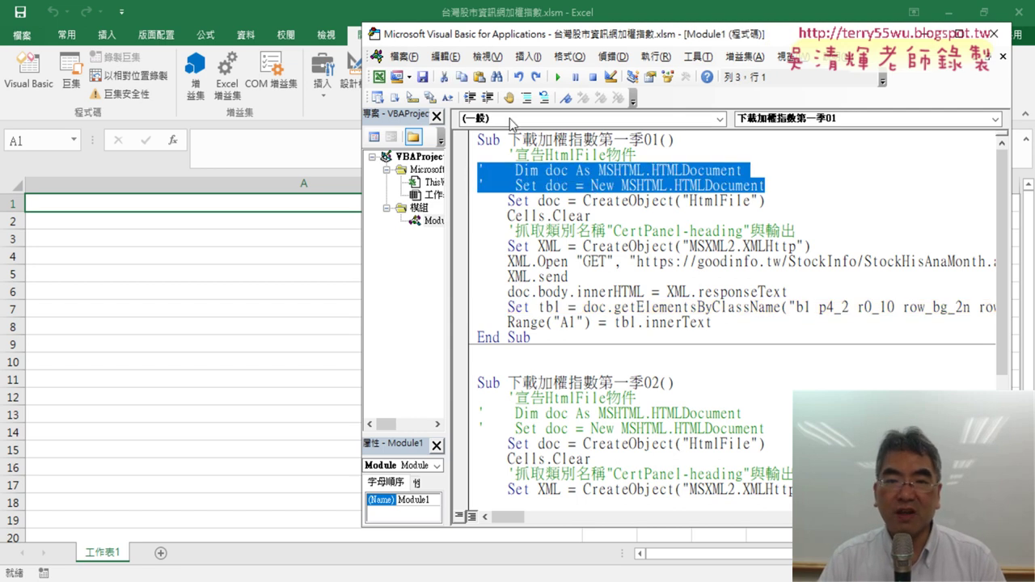
left_click(544, 97)
left_click(510, 202)
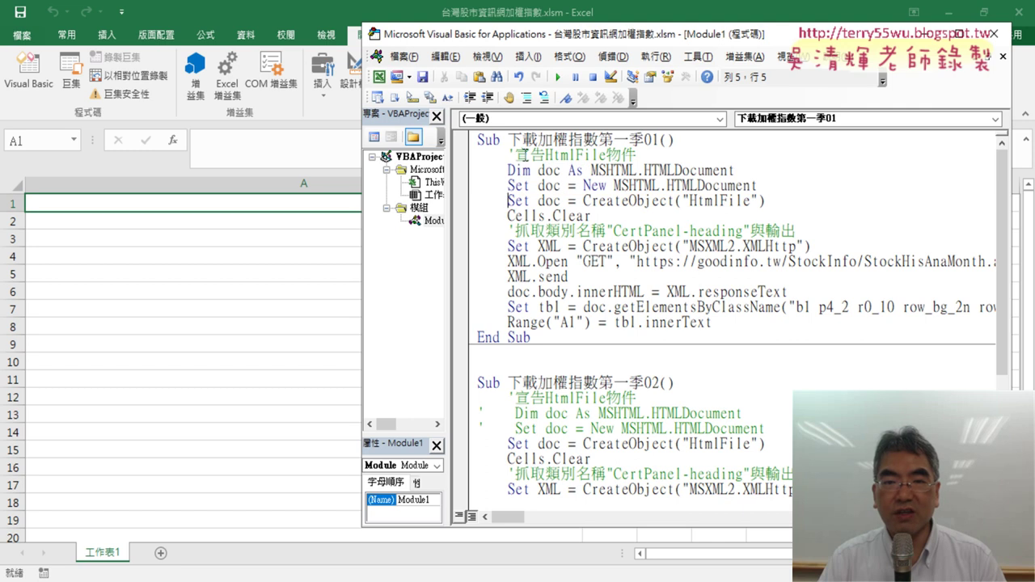
left_click(526, 97)
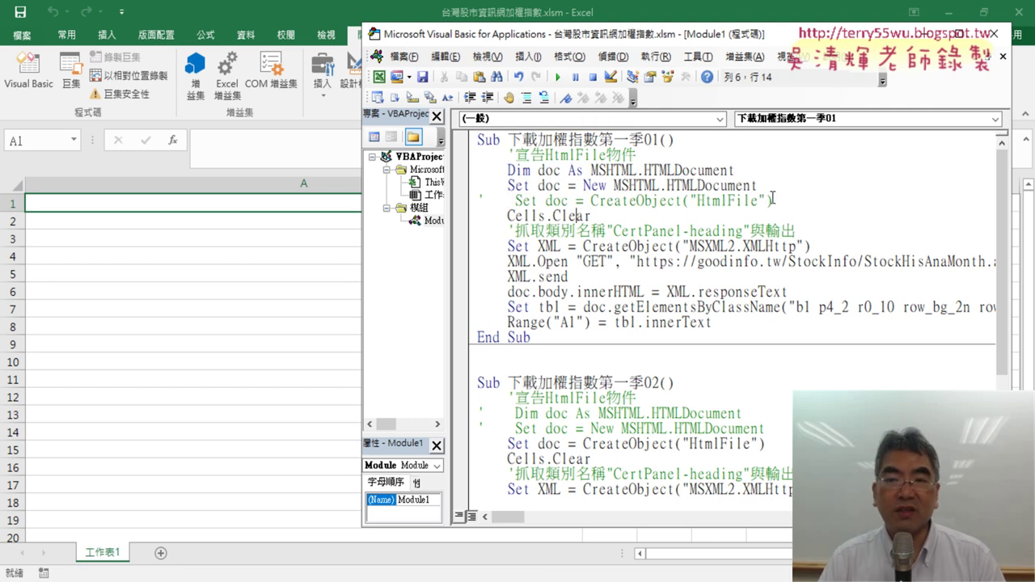
left_click_drag(772, 200, 507, 199)
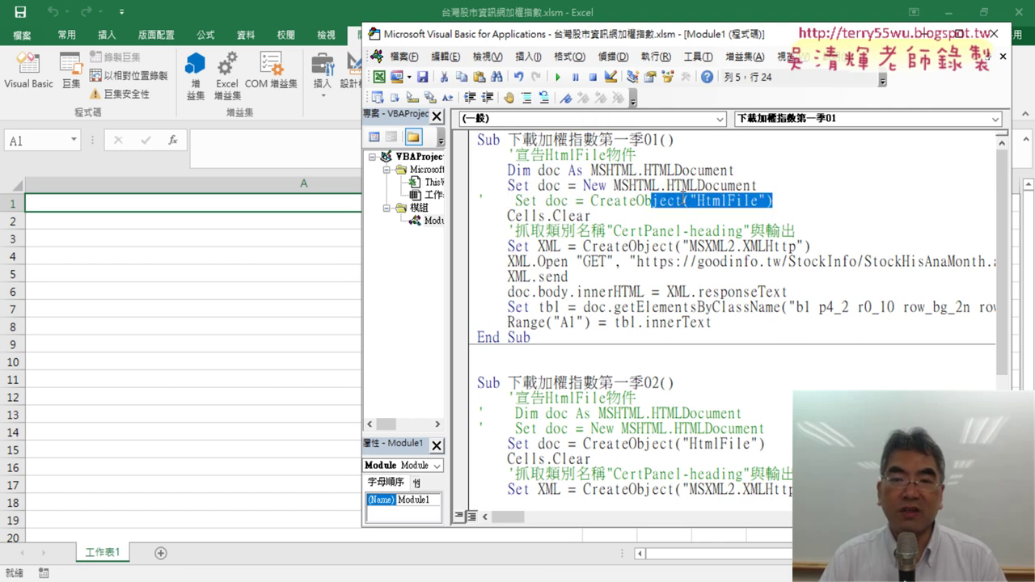
left_click(557, 77)
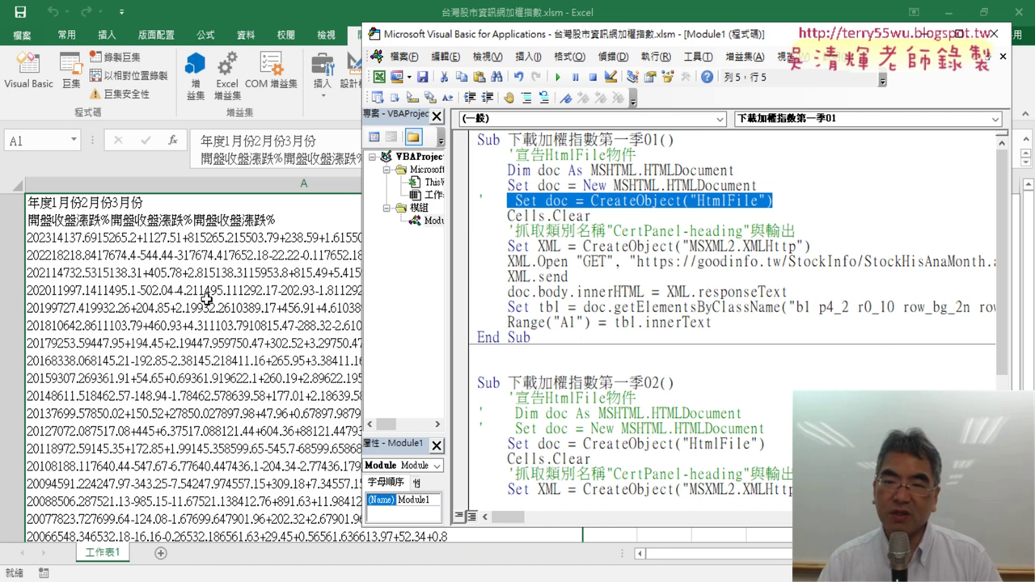
left_click(768, 200)
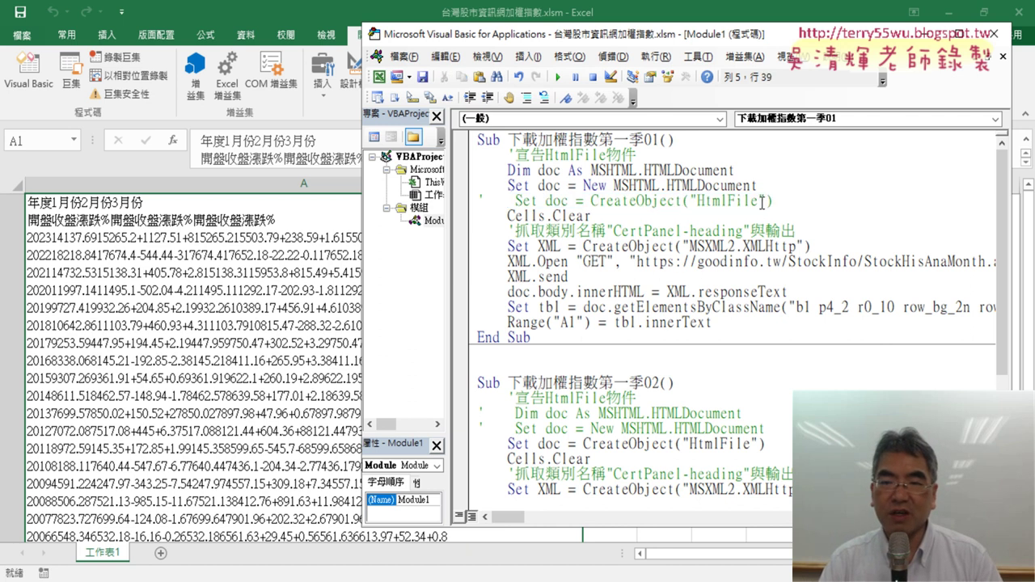
left_click_drag(762, 201, 700, 200)
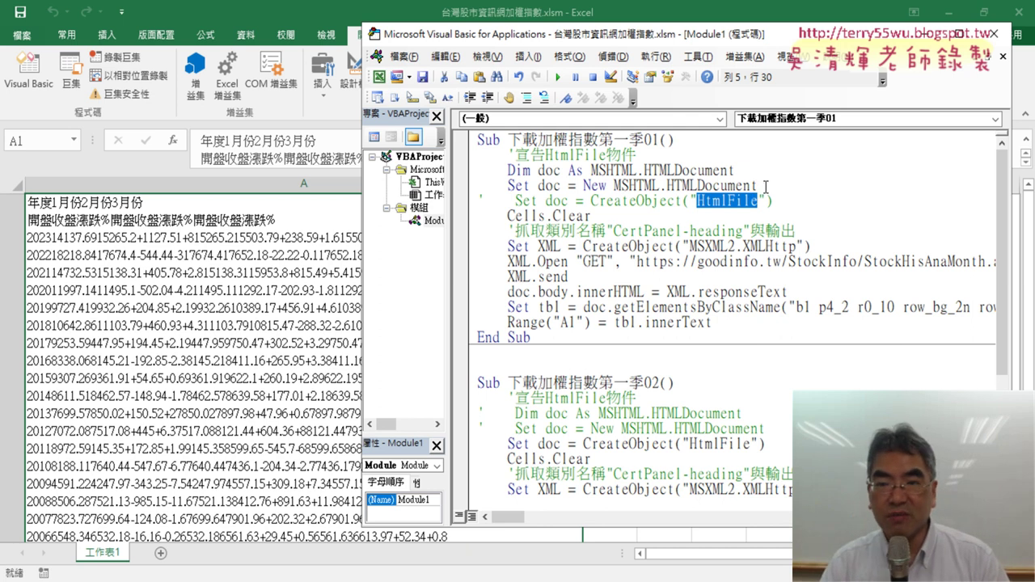
left_click_drag(765, 187, 475, 170)
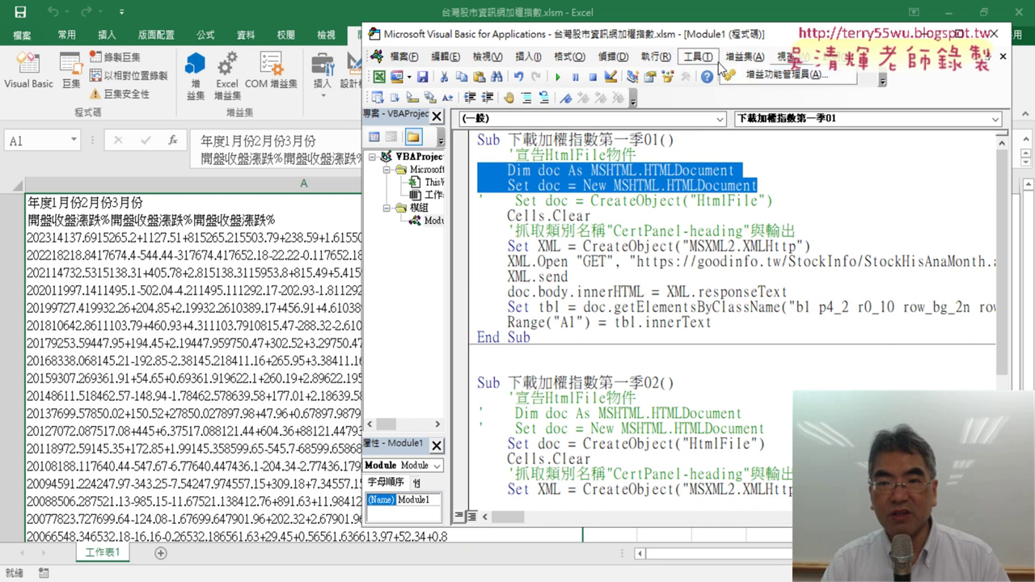
left_click(696, 56)
left_click(712, 71)
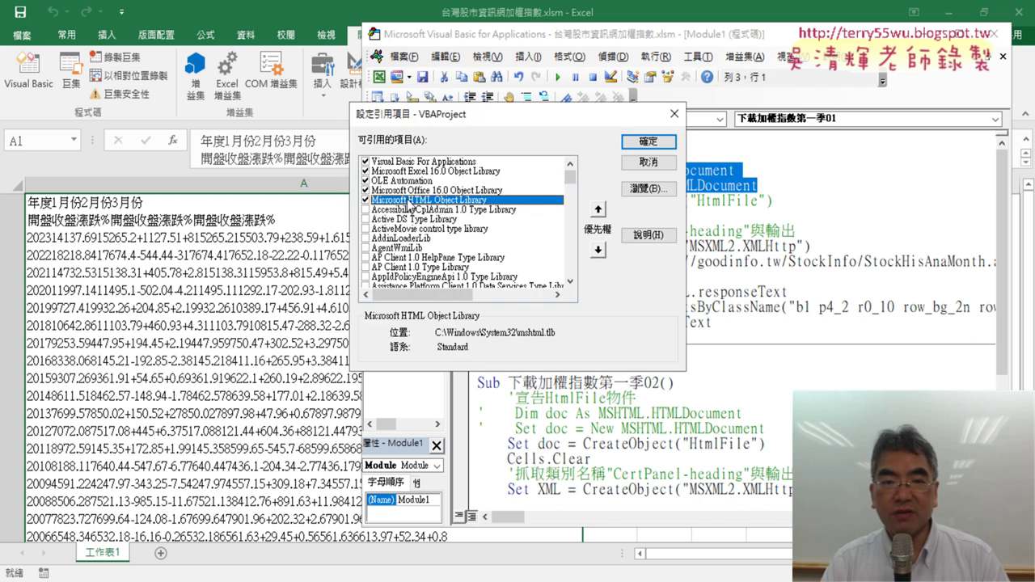
left_click_drag(526, 121, 718, 216)
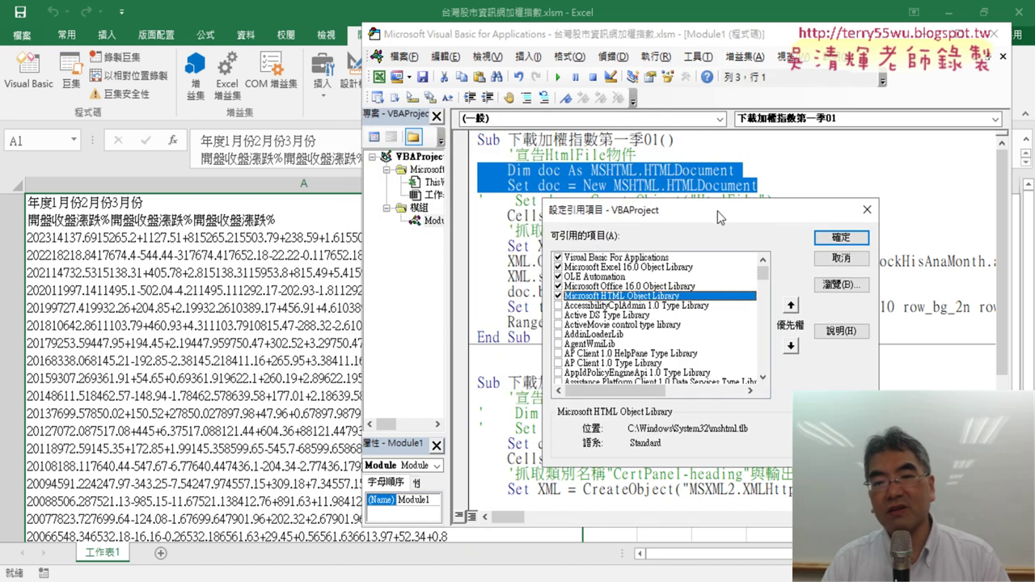
left_click(839, 239)
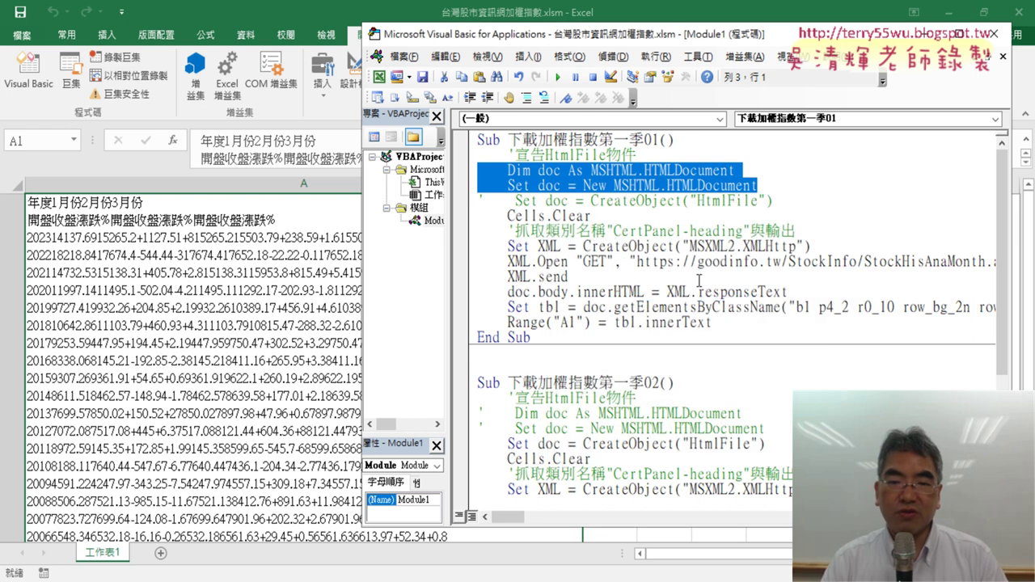
scroll(696, 280, "down", 4)
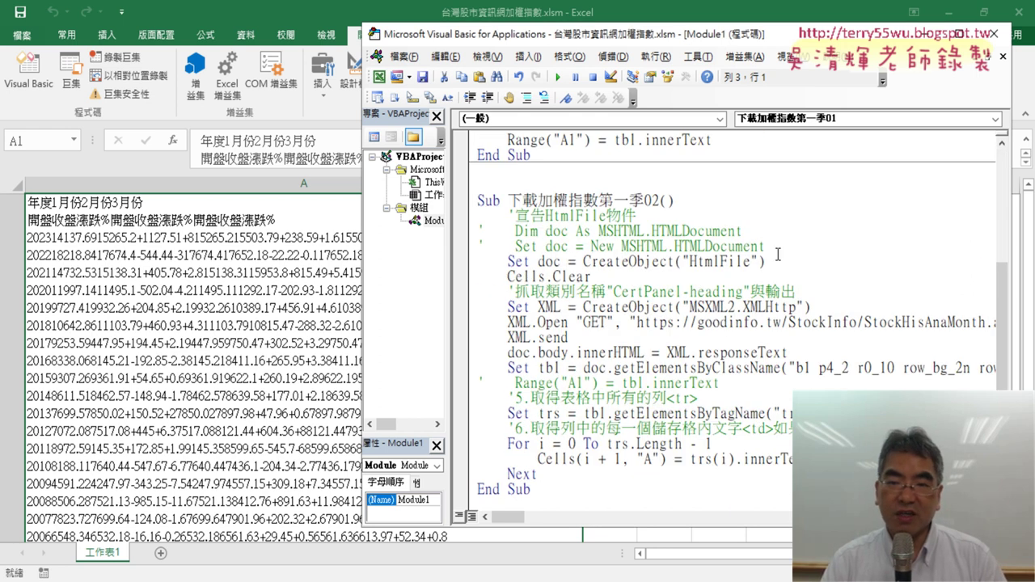
In 下載加權指數第一季02, uncomment the Dim/Set HTMLDocument lines and comment out CreateObject("HtmlFile").
left_click_drag(765, 246, 461, 229)
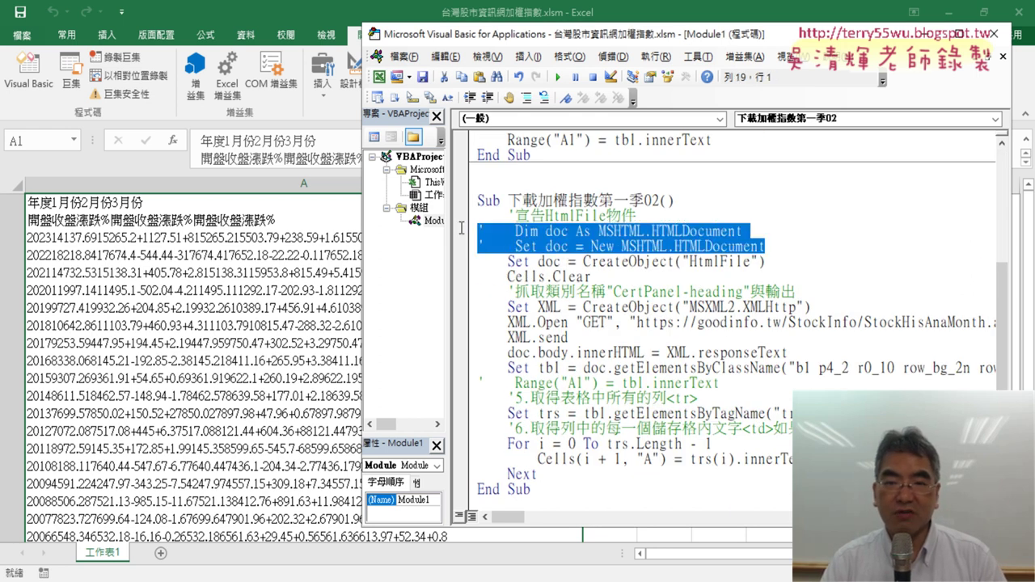
left_click(543, 97)
left_click(508, 262)
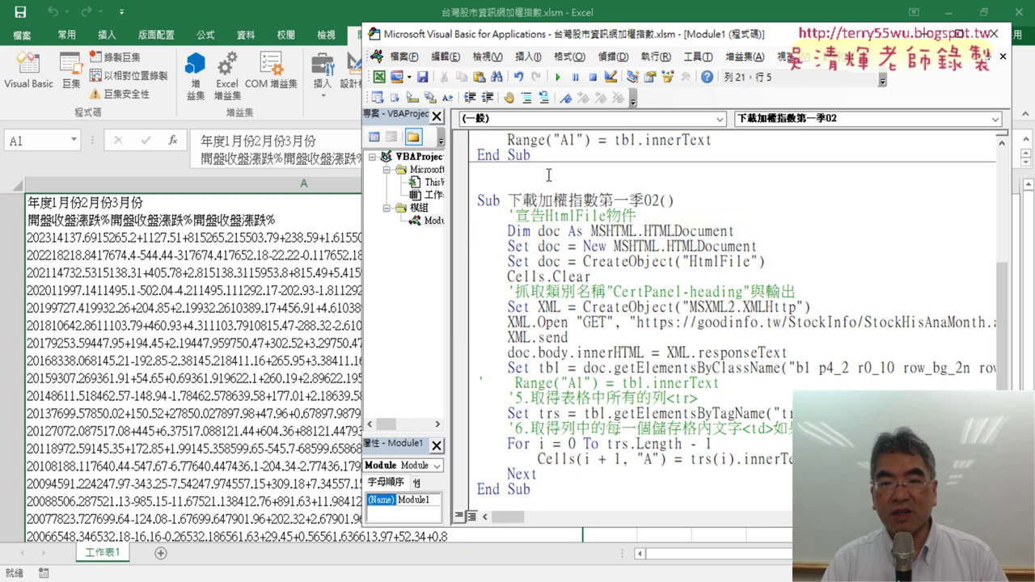
left_click_drag(760, 248, 479, 231)
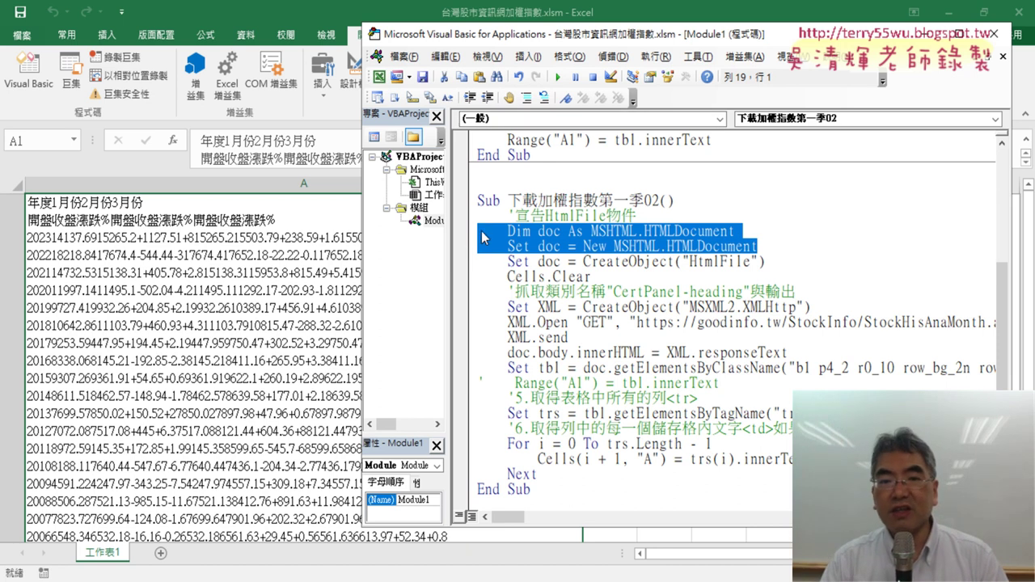
left_click(511, 262)
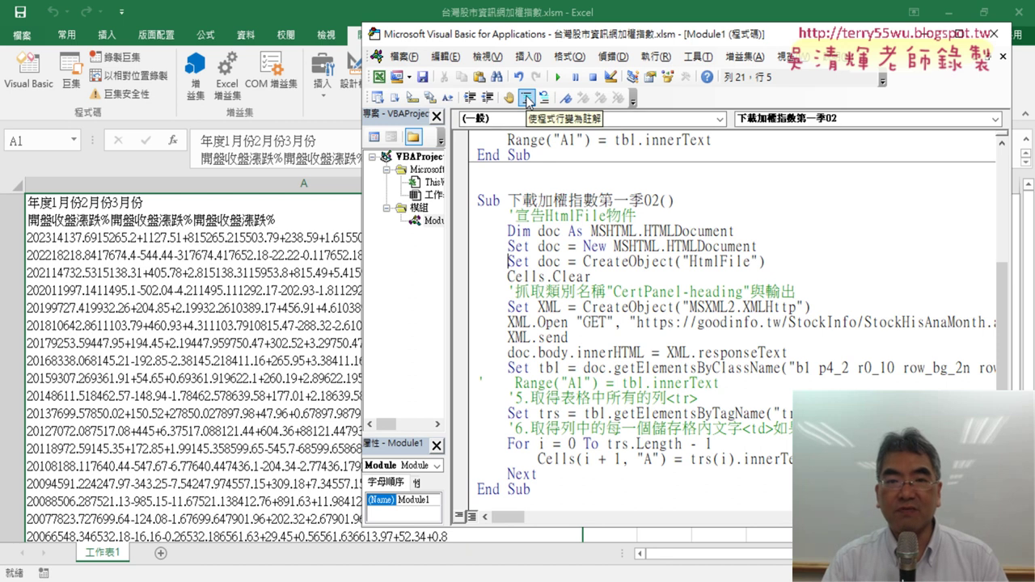
left_click(527, 98)
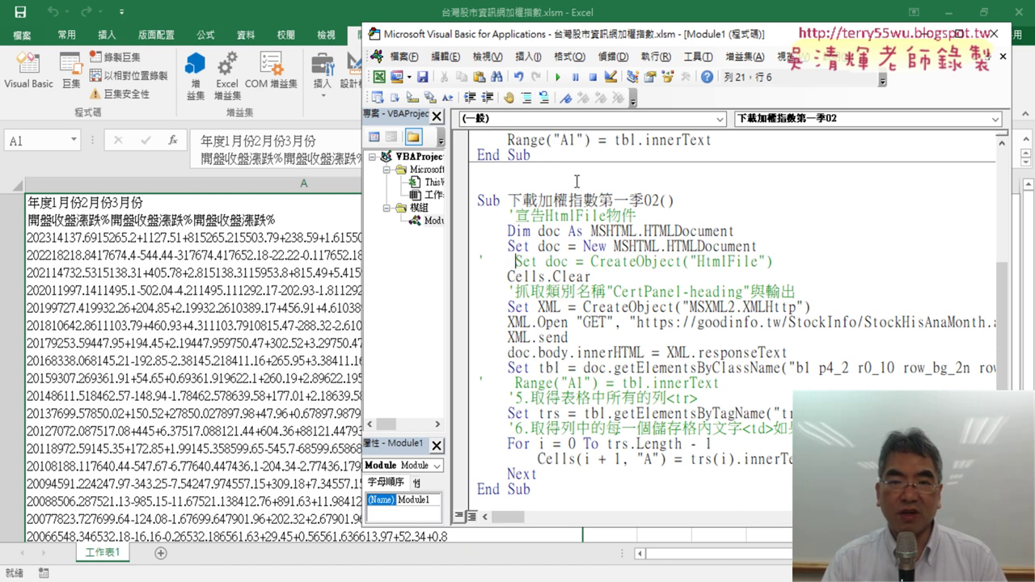
Bring the Excel worksheet forward, then return to the VBA code editor.
left_click(229, 263)
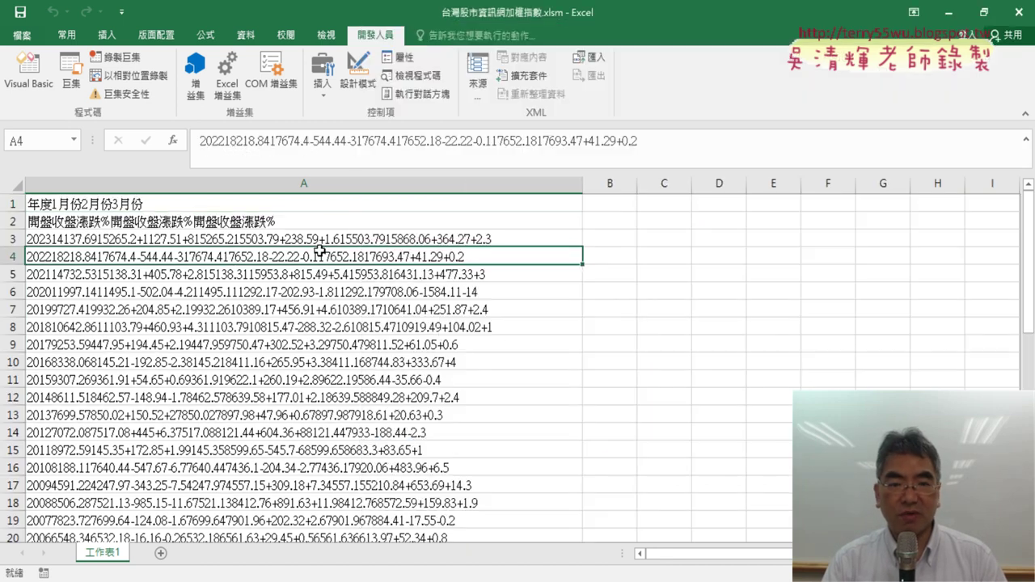
left_click(32, 73)
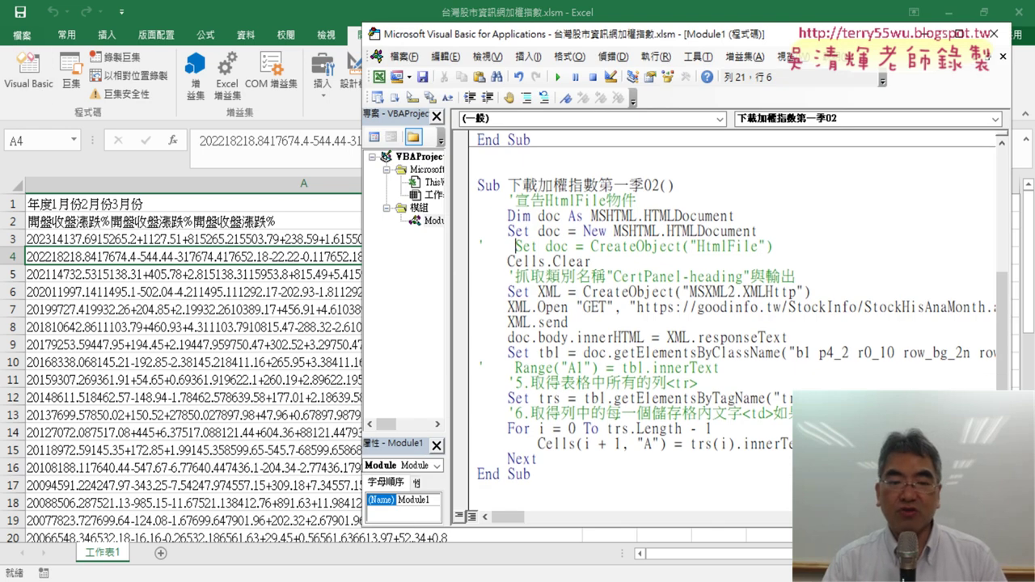
mouse_move(477, 579)
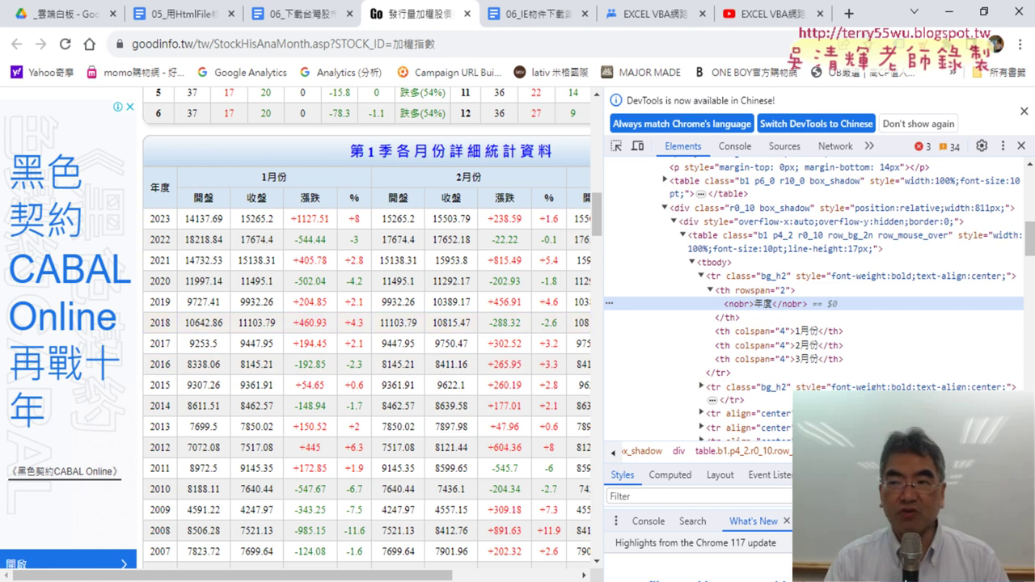
Close the DevTools pane and scroll down to the 第4季各月份詳細統計資料 table.
left_click(1024, 112)
left_click(1021, 97)
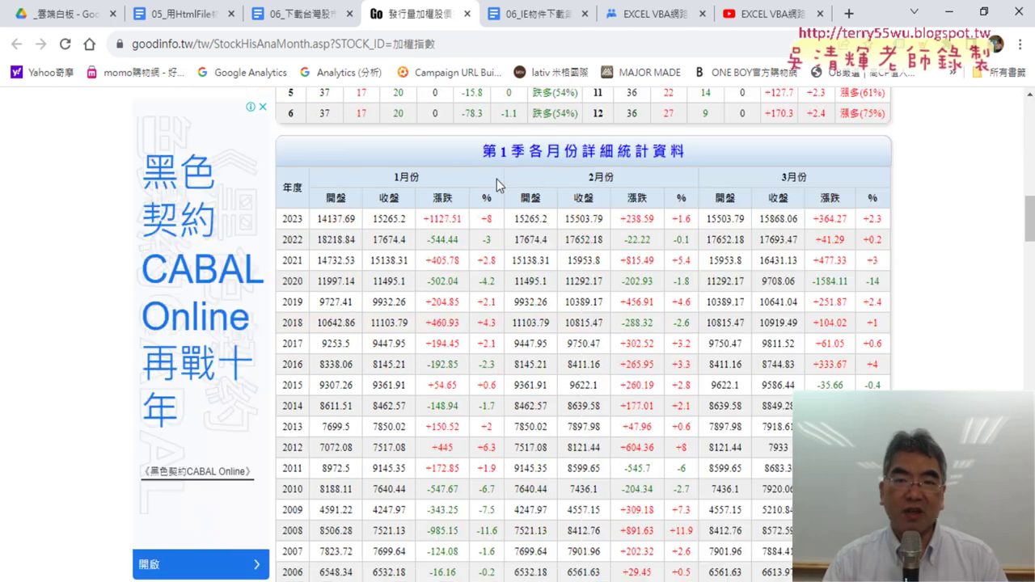
scroll(566, 285, "down", 9)
scroll(570, 287, "down", 7)
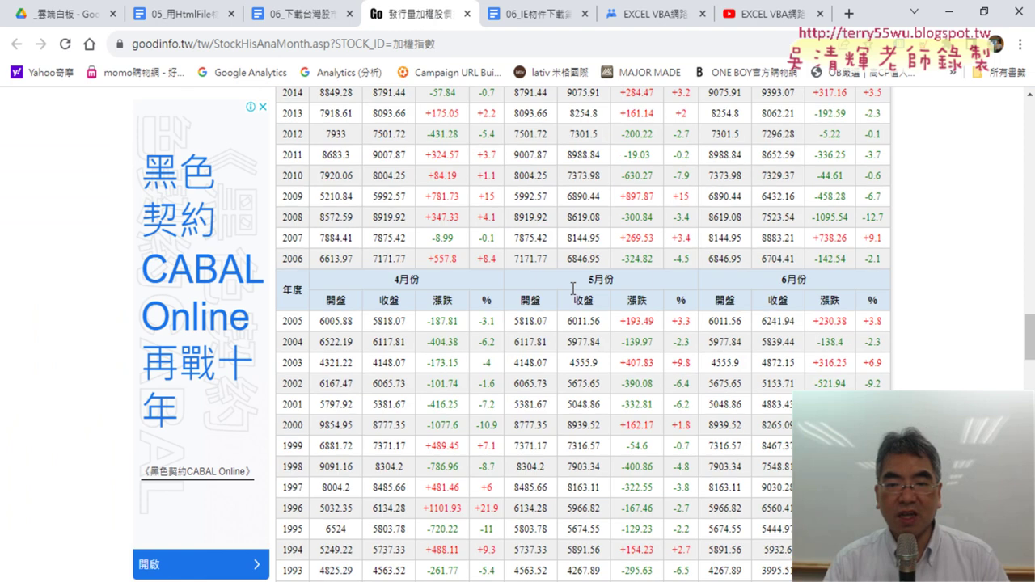
scroll(574, 289, "down", 6)
scroll(572, 290, "down", 3)
scroll(574, 291, "down", 5)
scroll(573, 292, "down", 5)
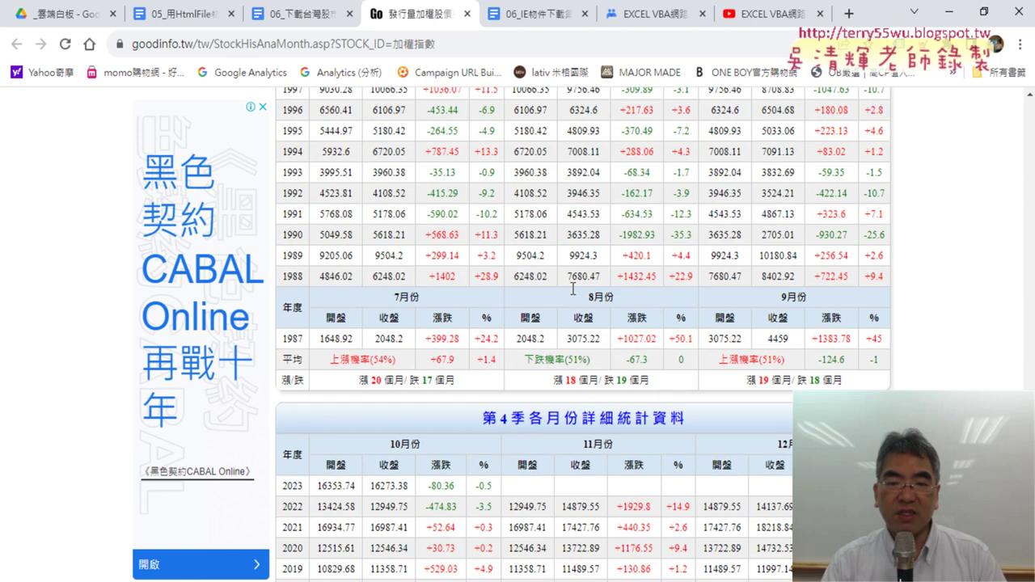
scroll(574, 293, "down", 1)
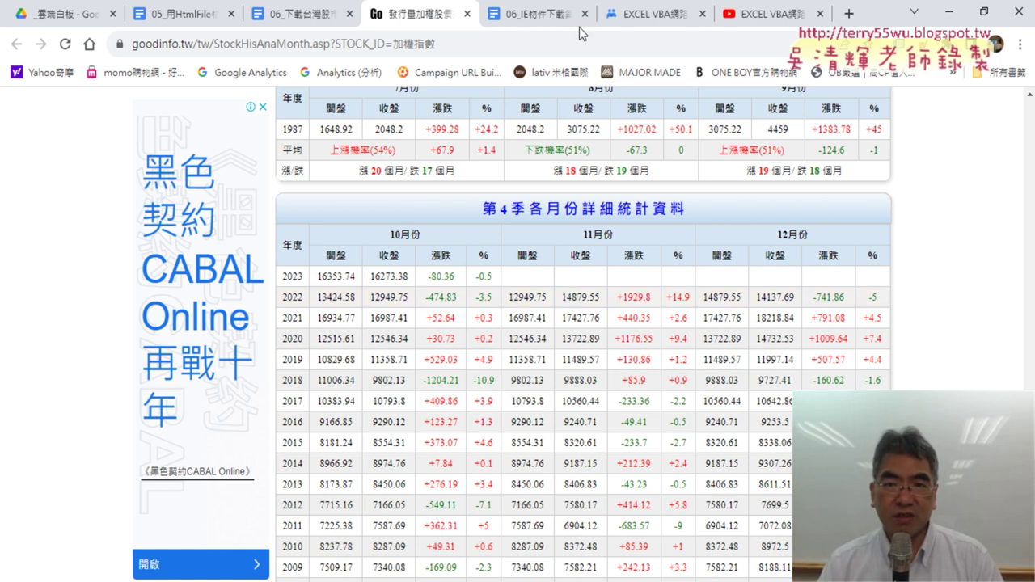
left_click(639, 18)
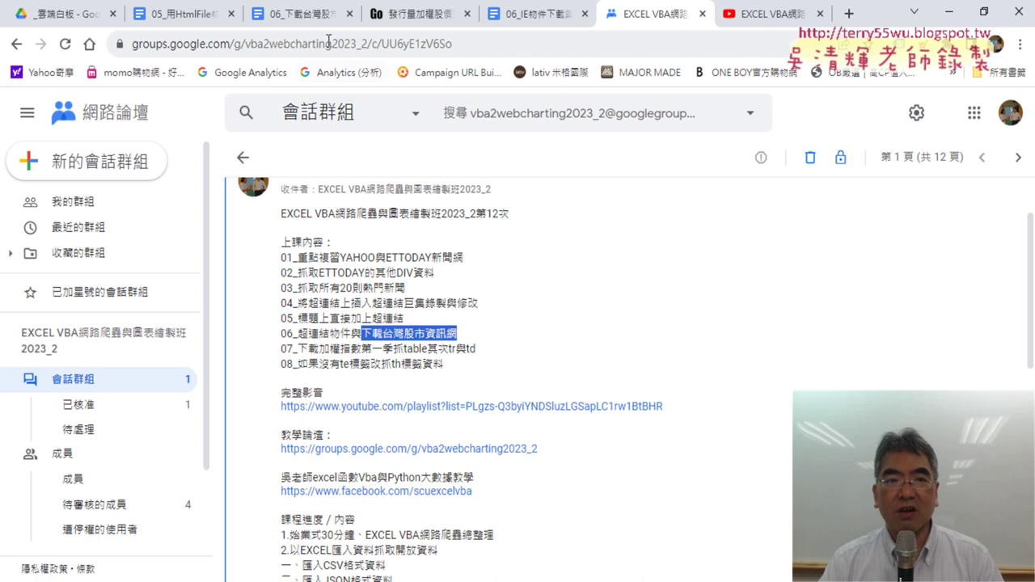
left_click(304, 16)
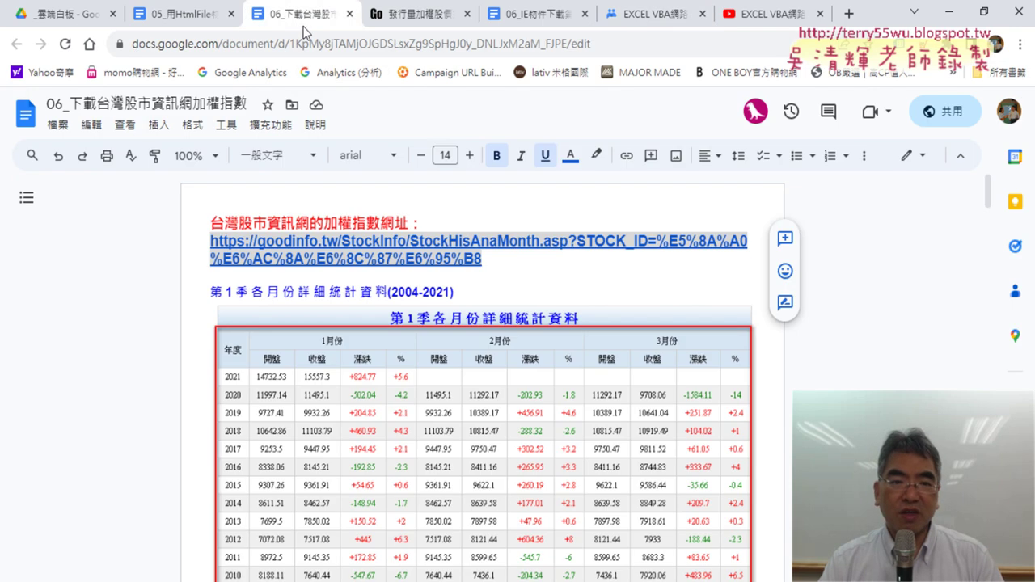
left_click(420, 24)
scroll(489, 279, "up", 3)
Scroll back up through the Goodinfo quarterly tables to the 第2季 table.
scroll(488, 279, "up", 3)
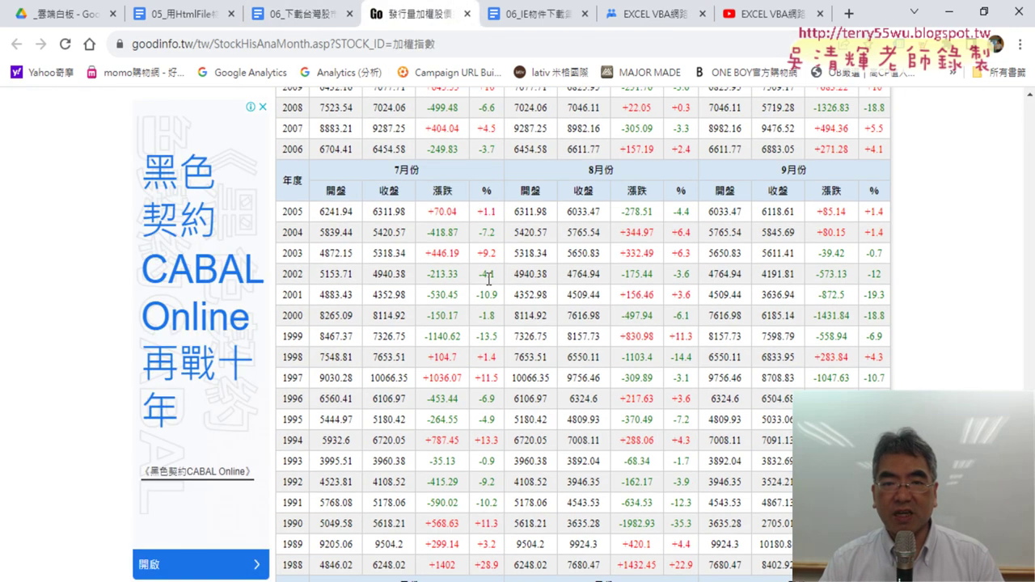
scroll(489, 279, "up", 4)
scroll(488, 279, "up", 2)
scroll(488, 279, "up", 3)
scroll(488, 278, "up", 4)
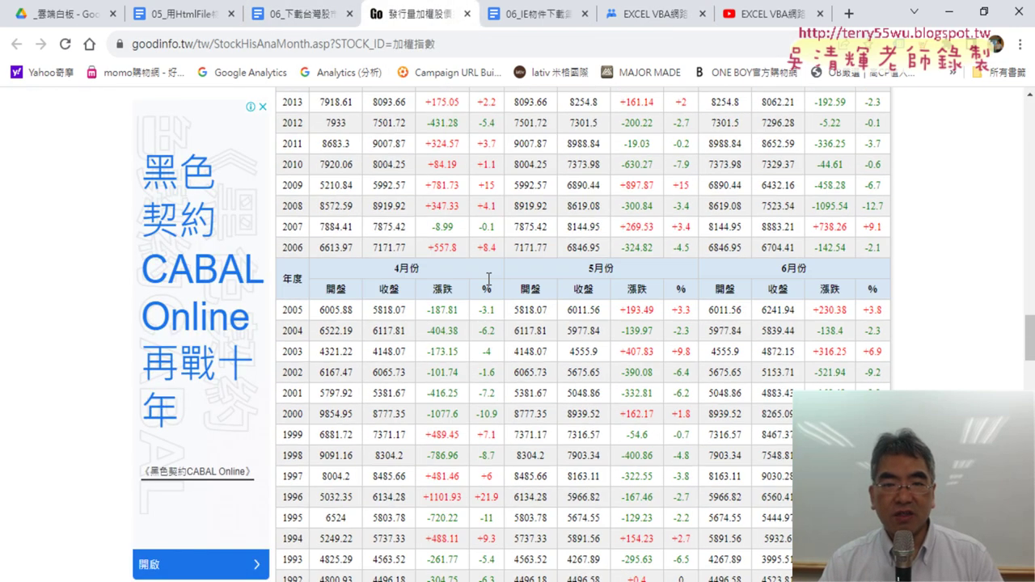
scroll(488, 279, "up", 3)
scroll(489, 279, "up", 1)
scroll(488, 279, "up", 2)
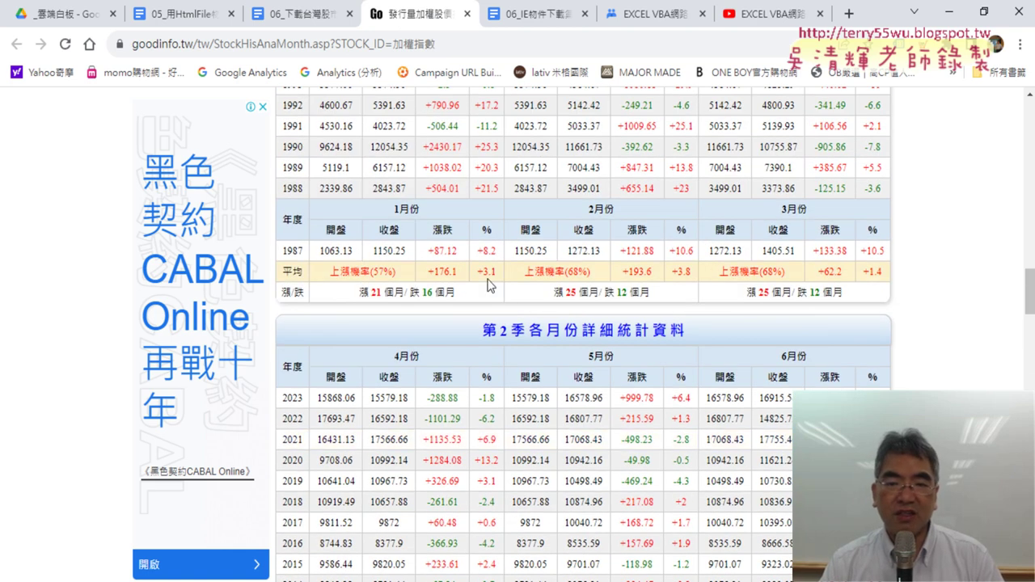
scroll(488, 283, "down", 2)
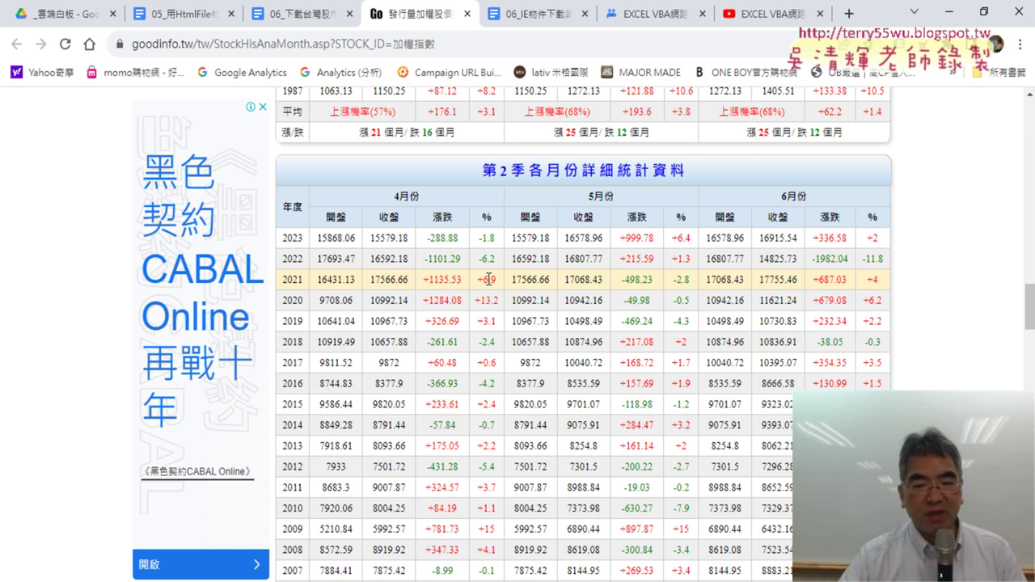
Stop the EVO Class Management screen broadcast with 停止 and minimize the manager.
key("alt+Tab")
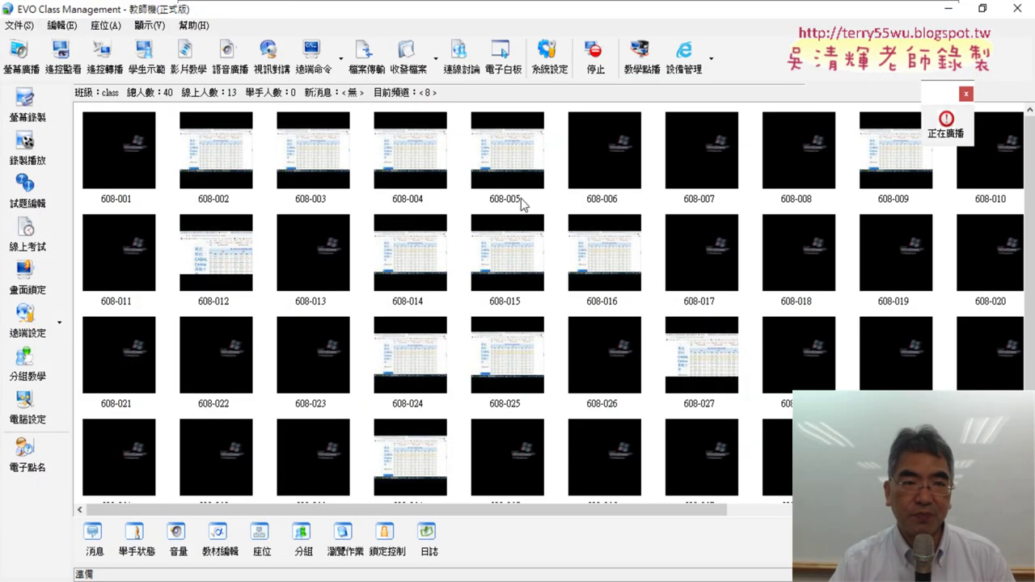
left_click(595, 57)
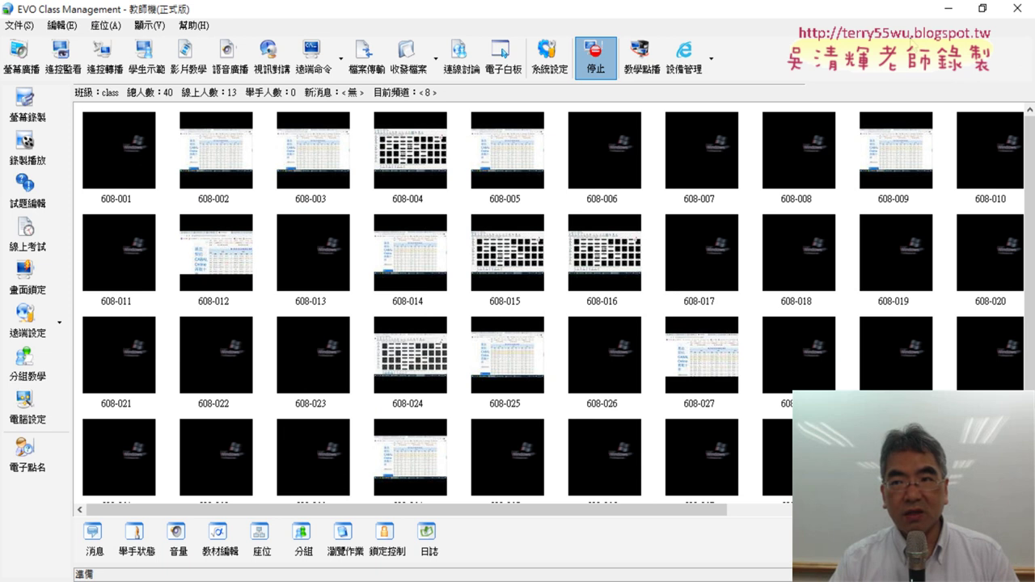
left_click(951, 10)
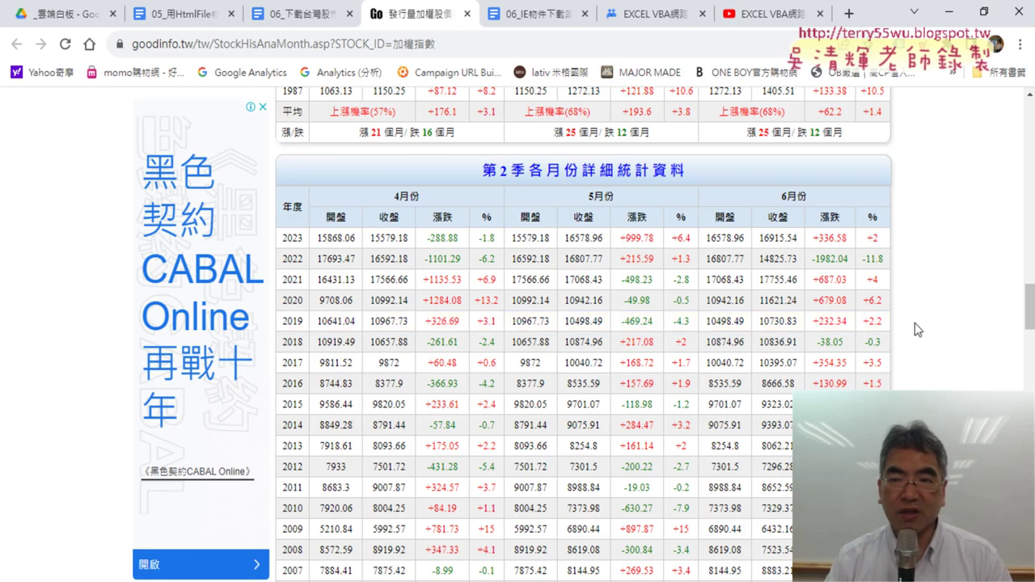
scroll(915, 322, "up", 3)
scroll(916, 322, "up", 4)
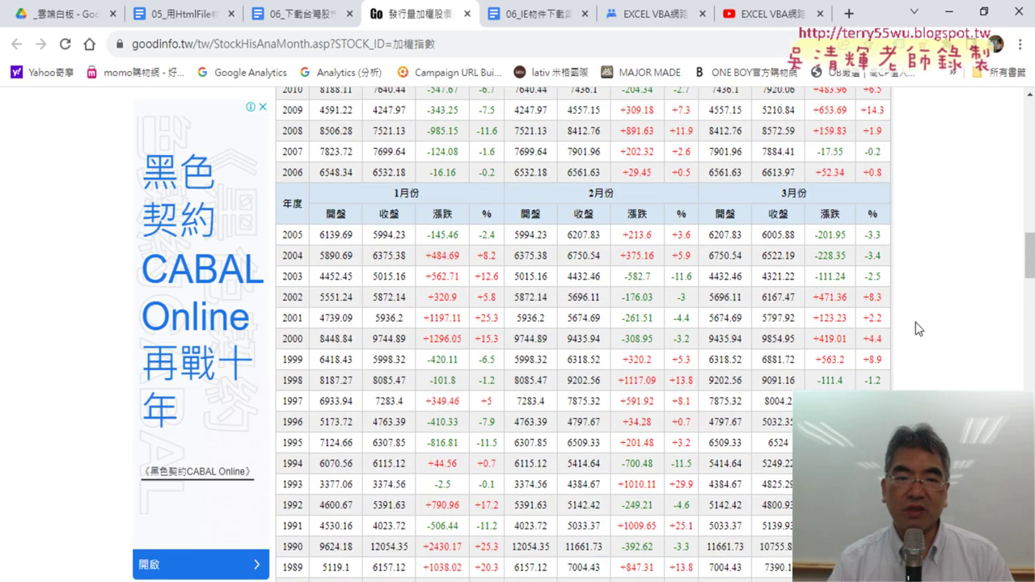